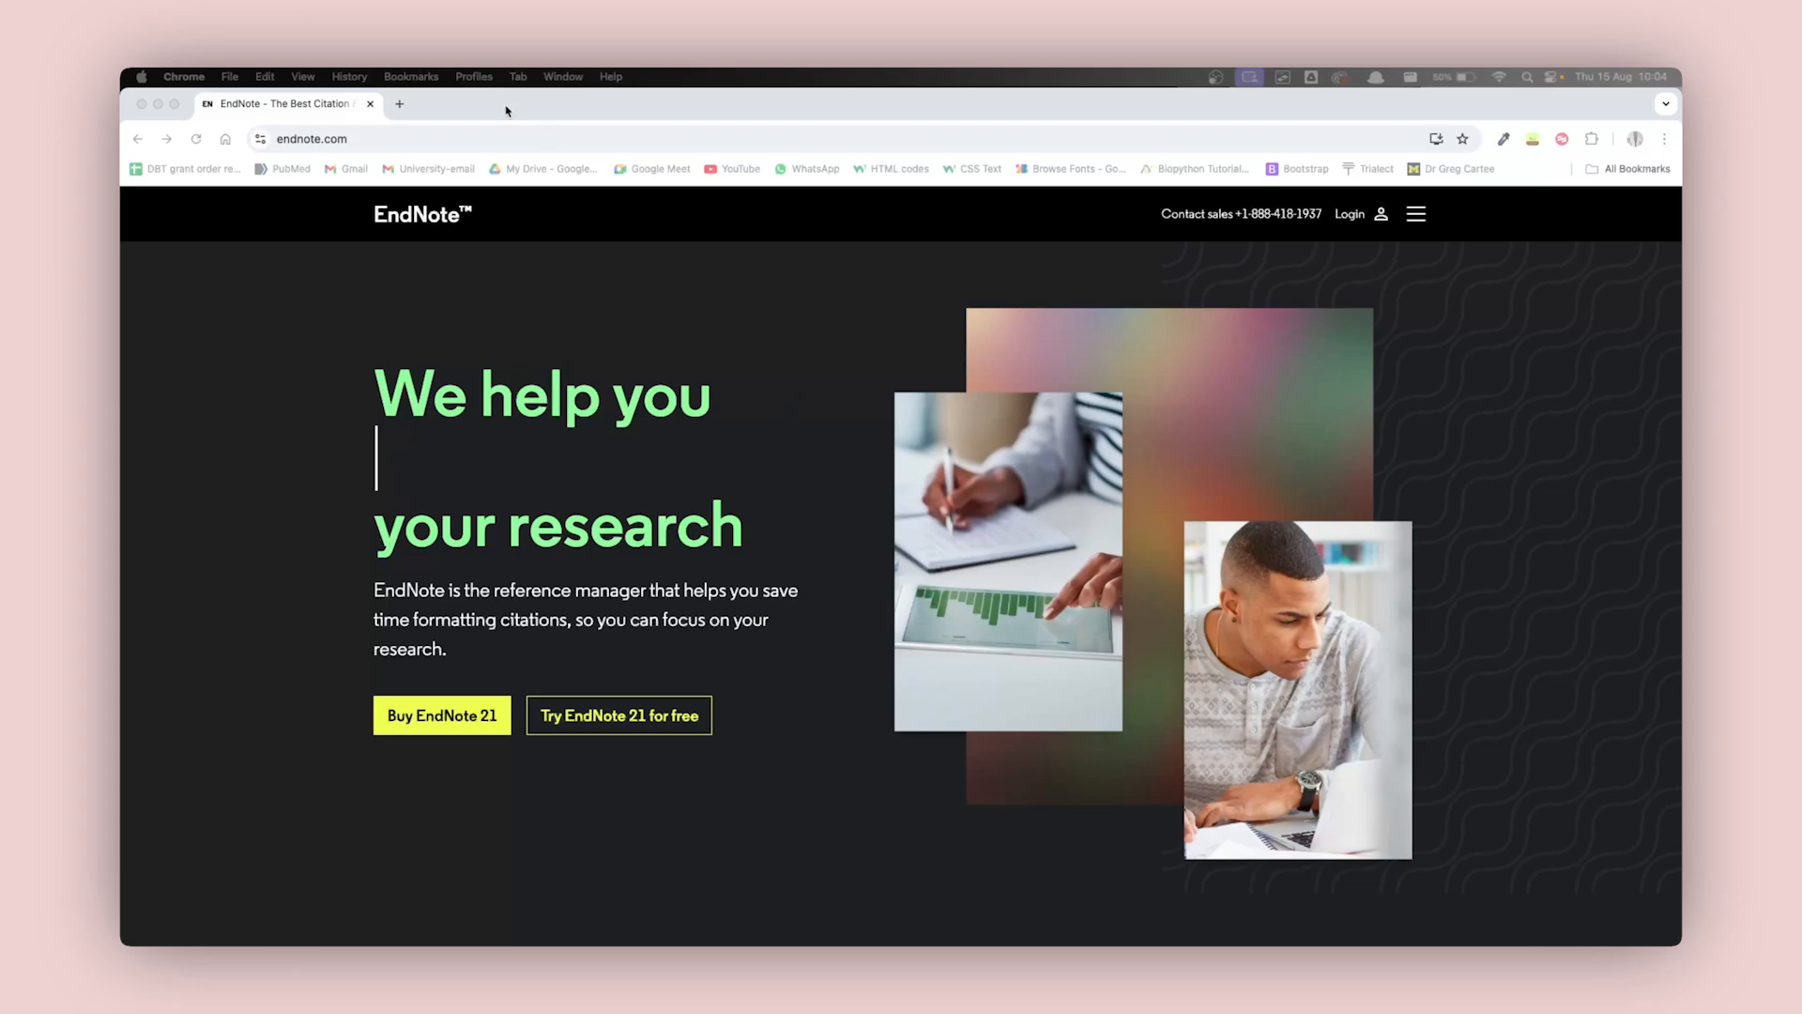
Open the EndNote 21 purchase page on the EndNote website to view the licence options.
{"action": "left_click", "coordinate": [367, 143]}
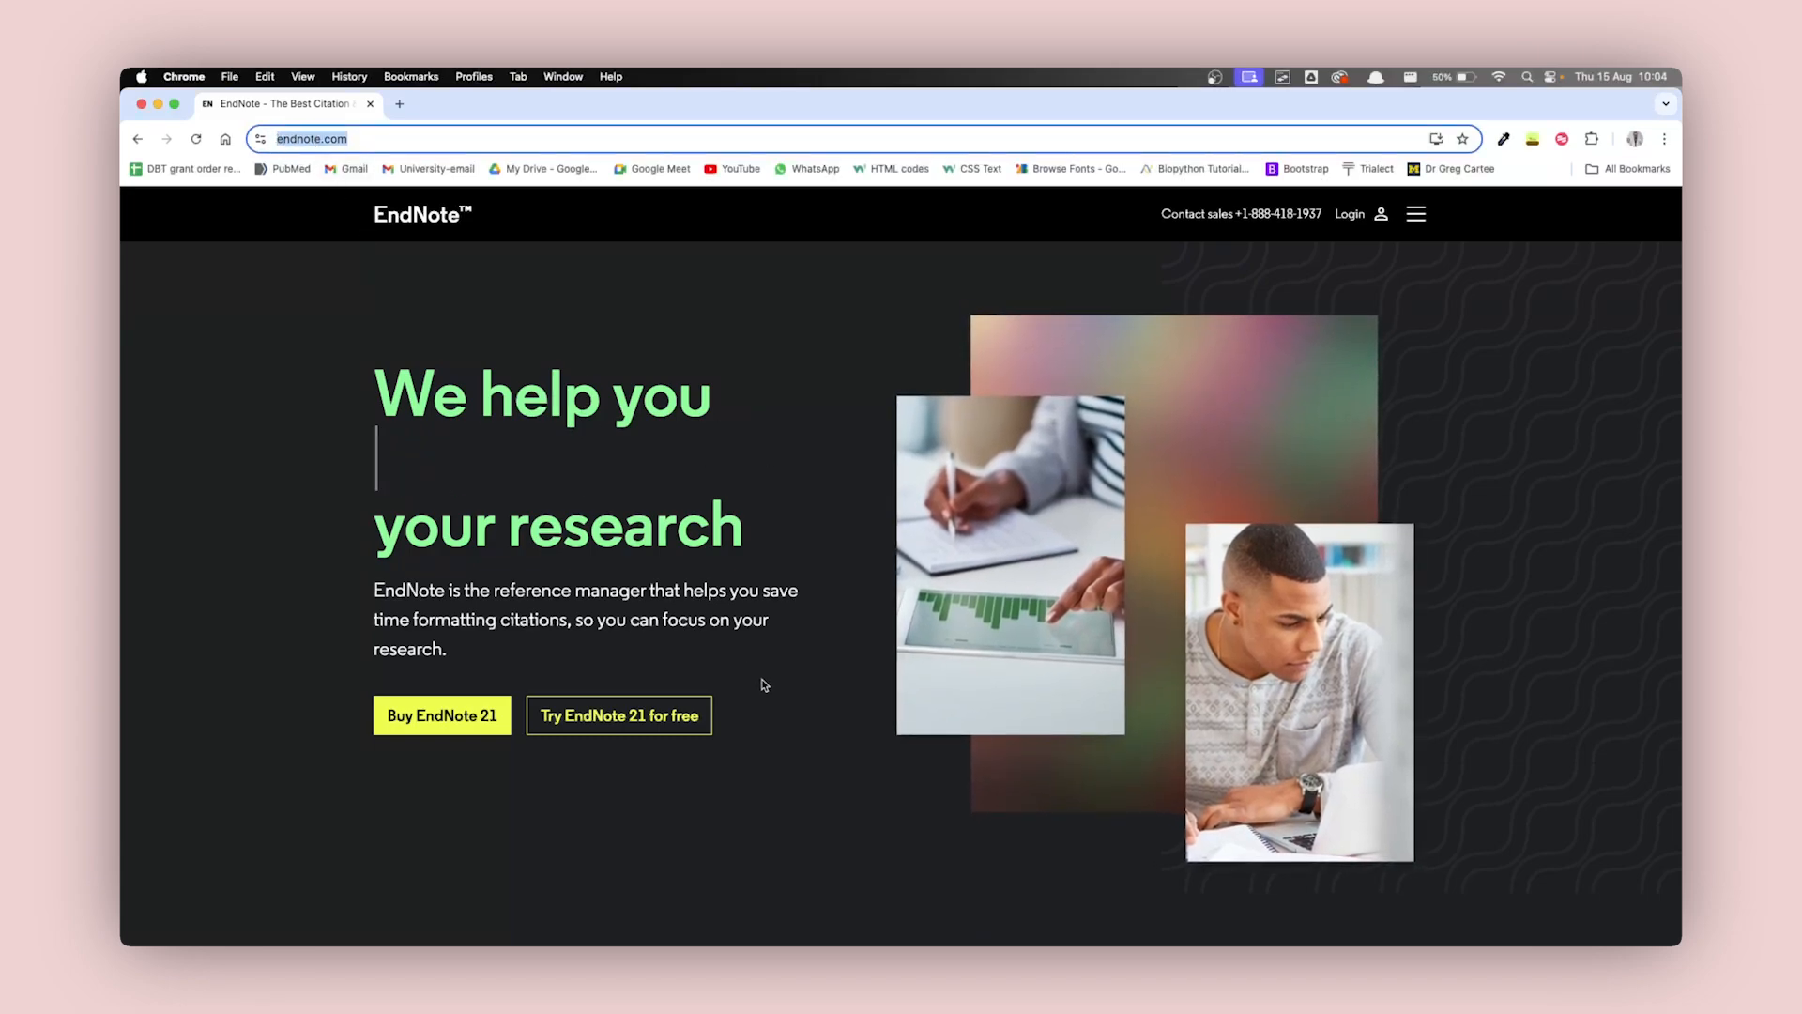
{"action": "scroll", "coordinate": [768, 688], "scroll_direction": "down", "scroll_amount": 1}
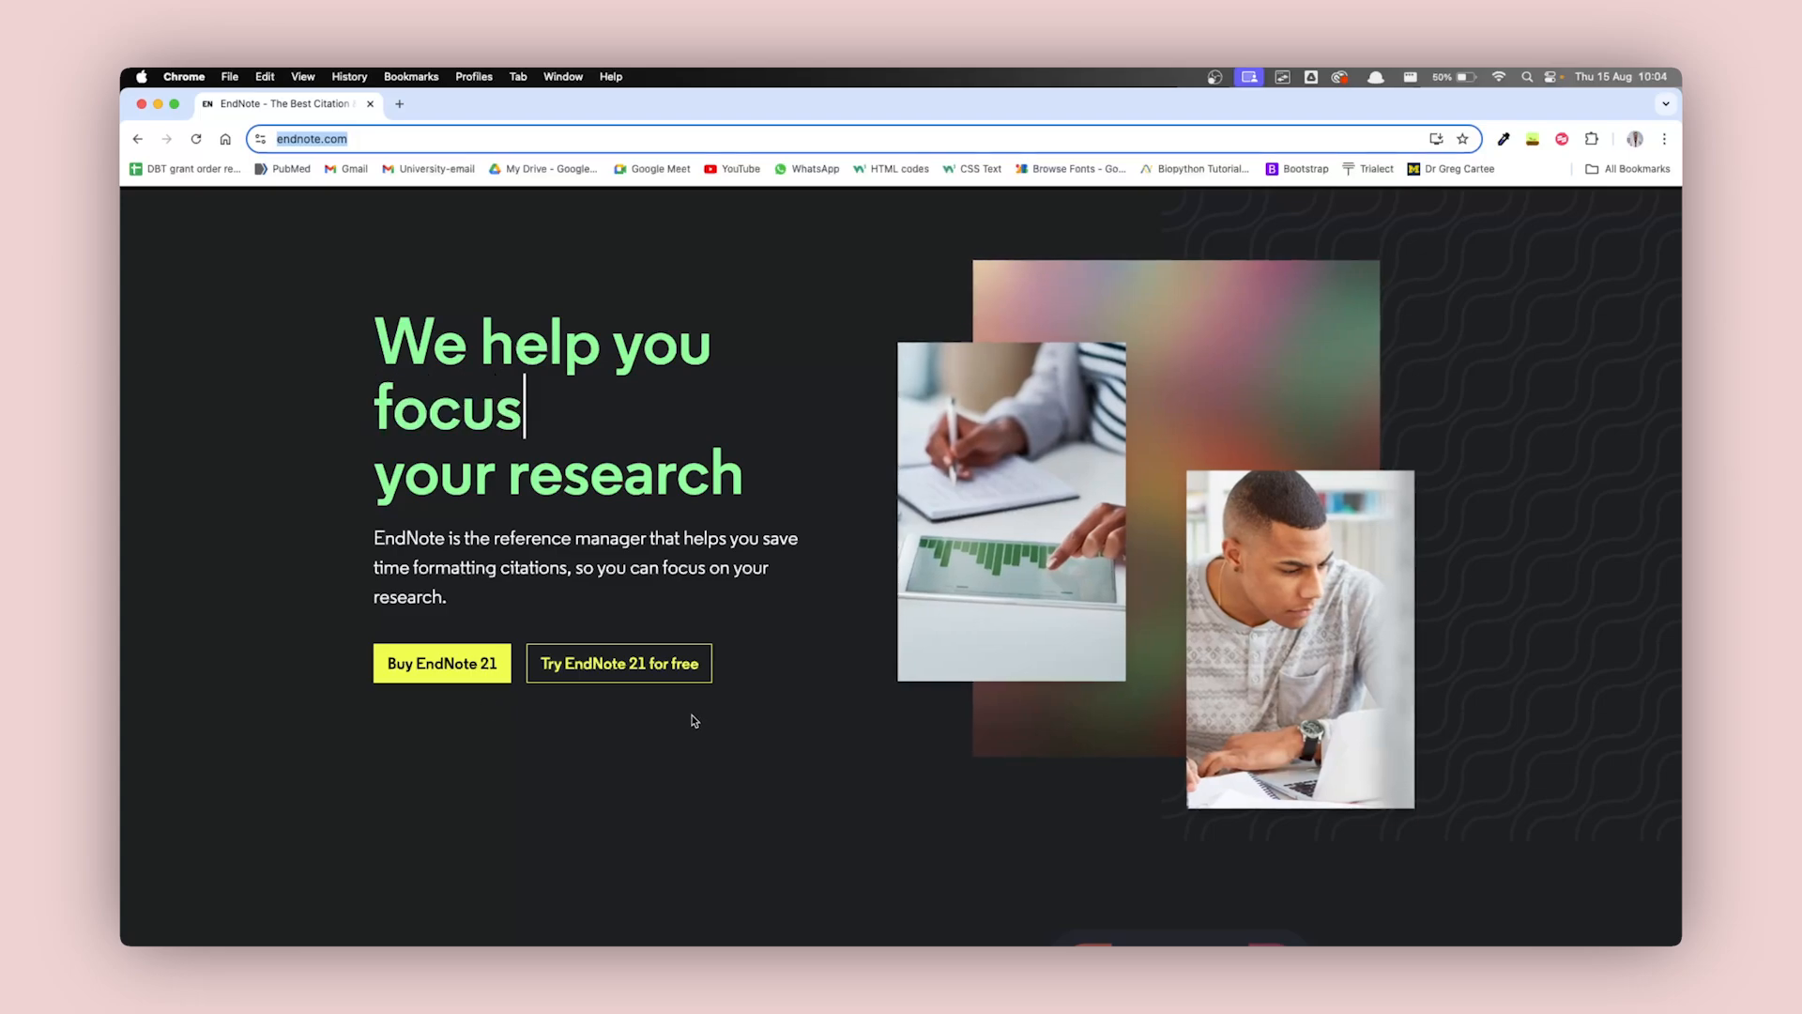
{"action": "left_click", "coordinate": [457, 677]}
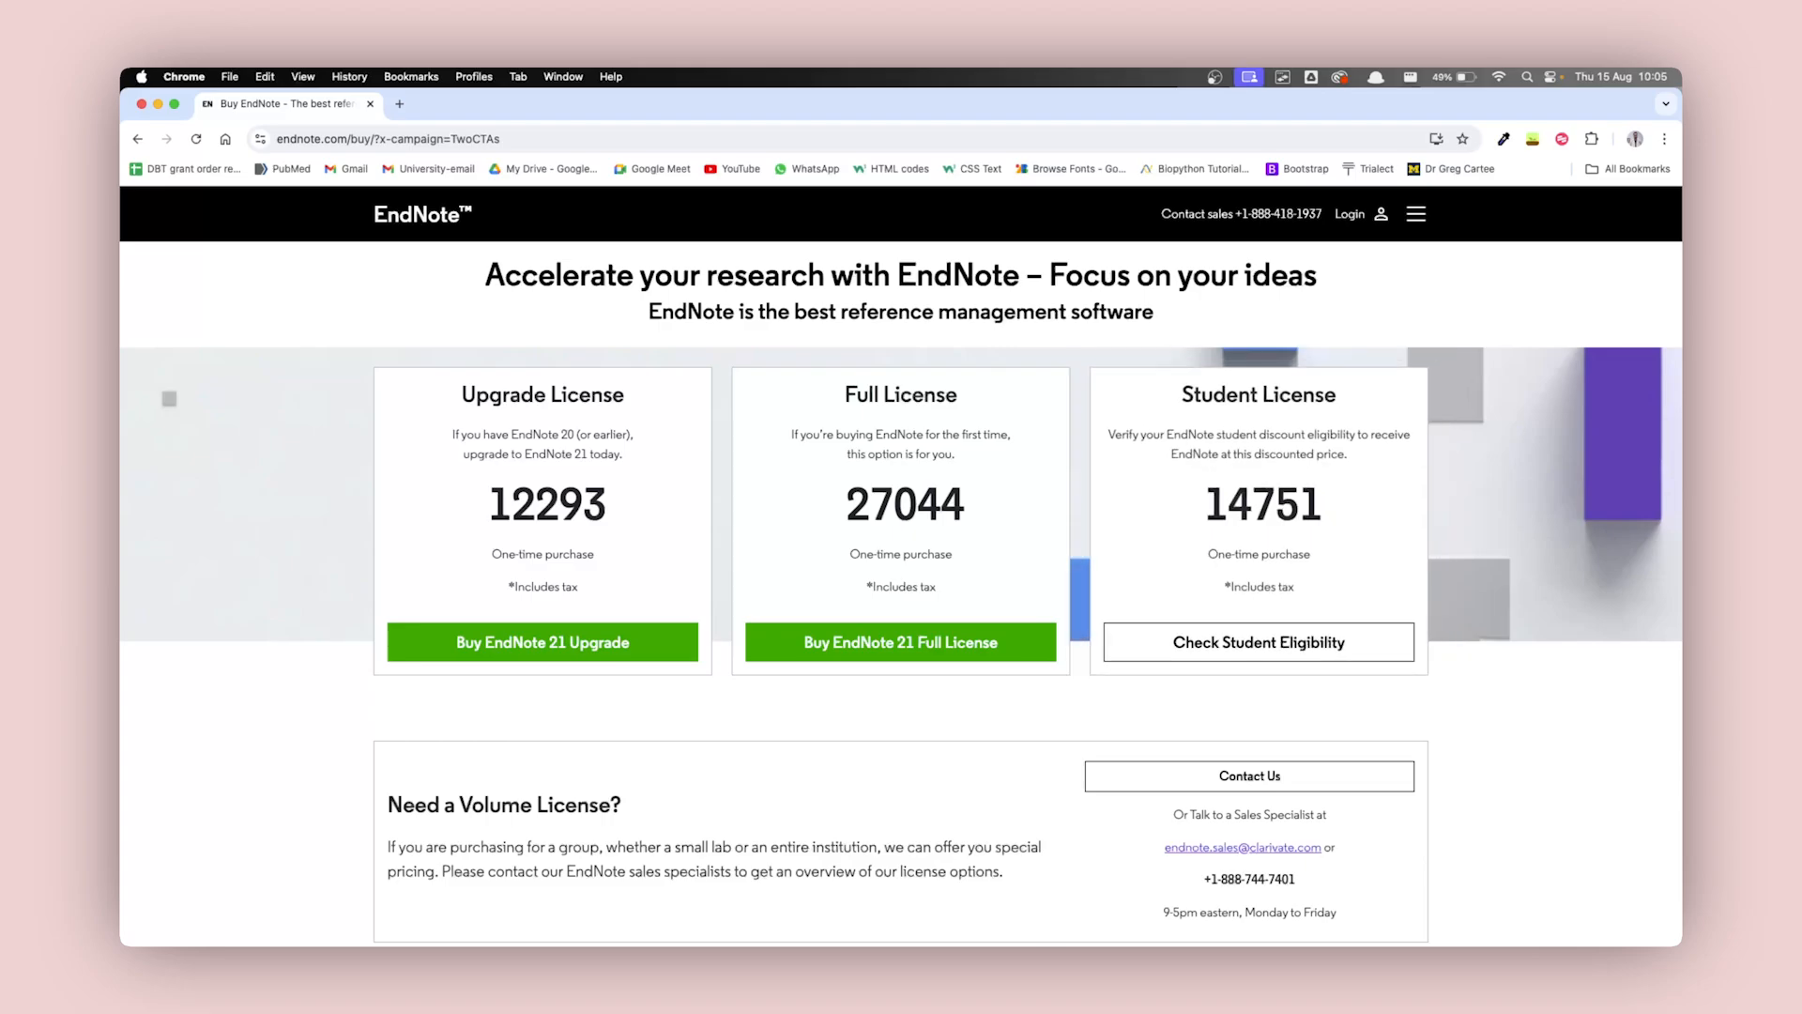
Switch to Microsoft Word, create a blank document and display the EndNote 21 citation commands.
{"action": "key", "text": "super+space"}
{"action": "type", "text": "word"}
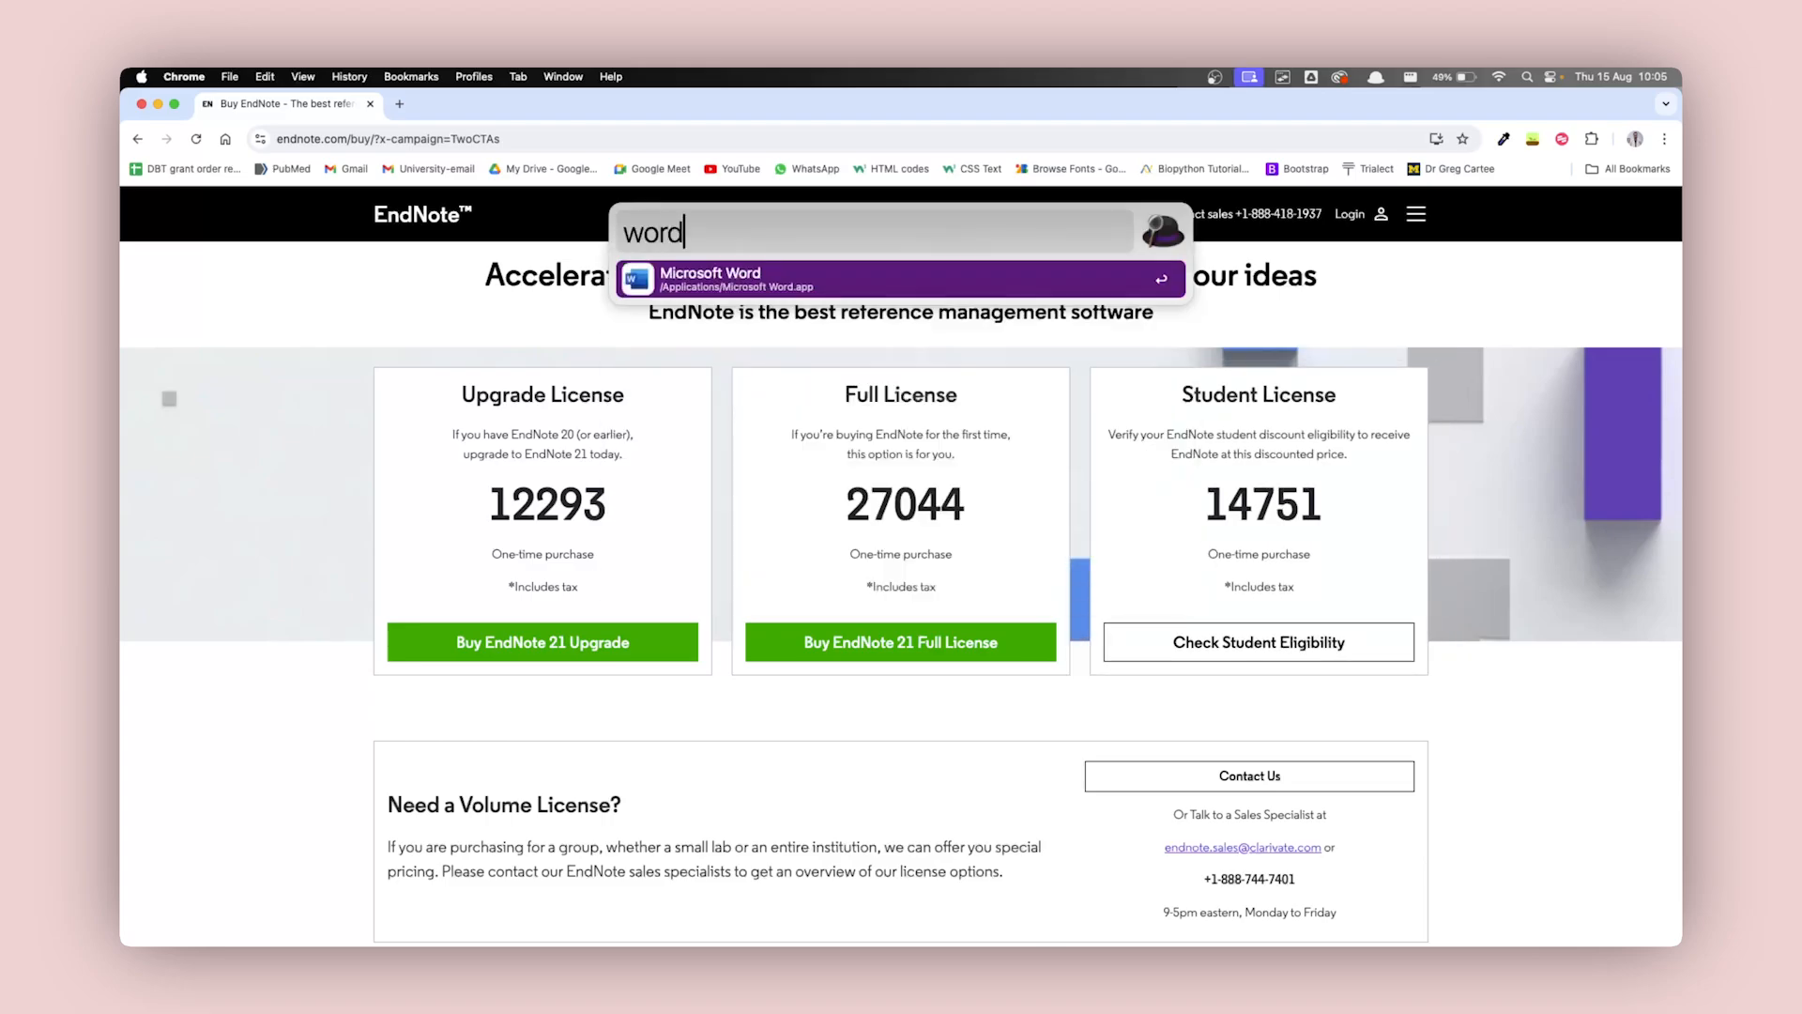
{"action": "key", "text": "Return"}
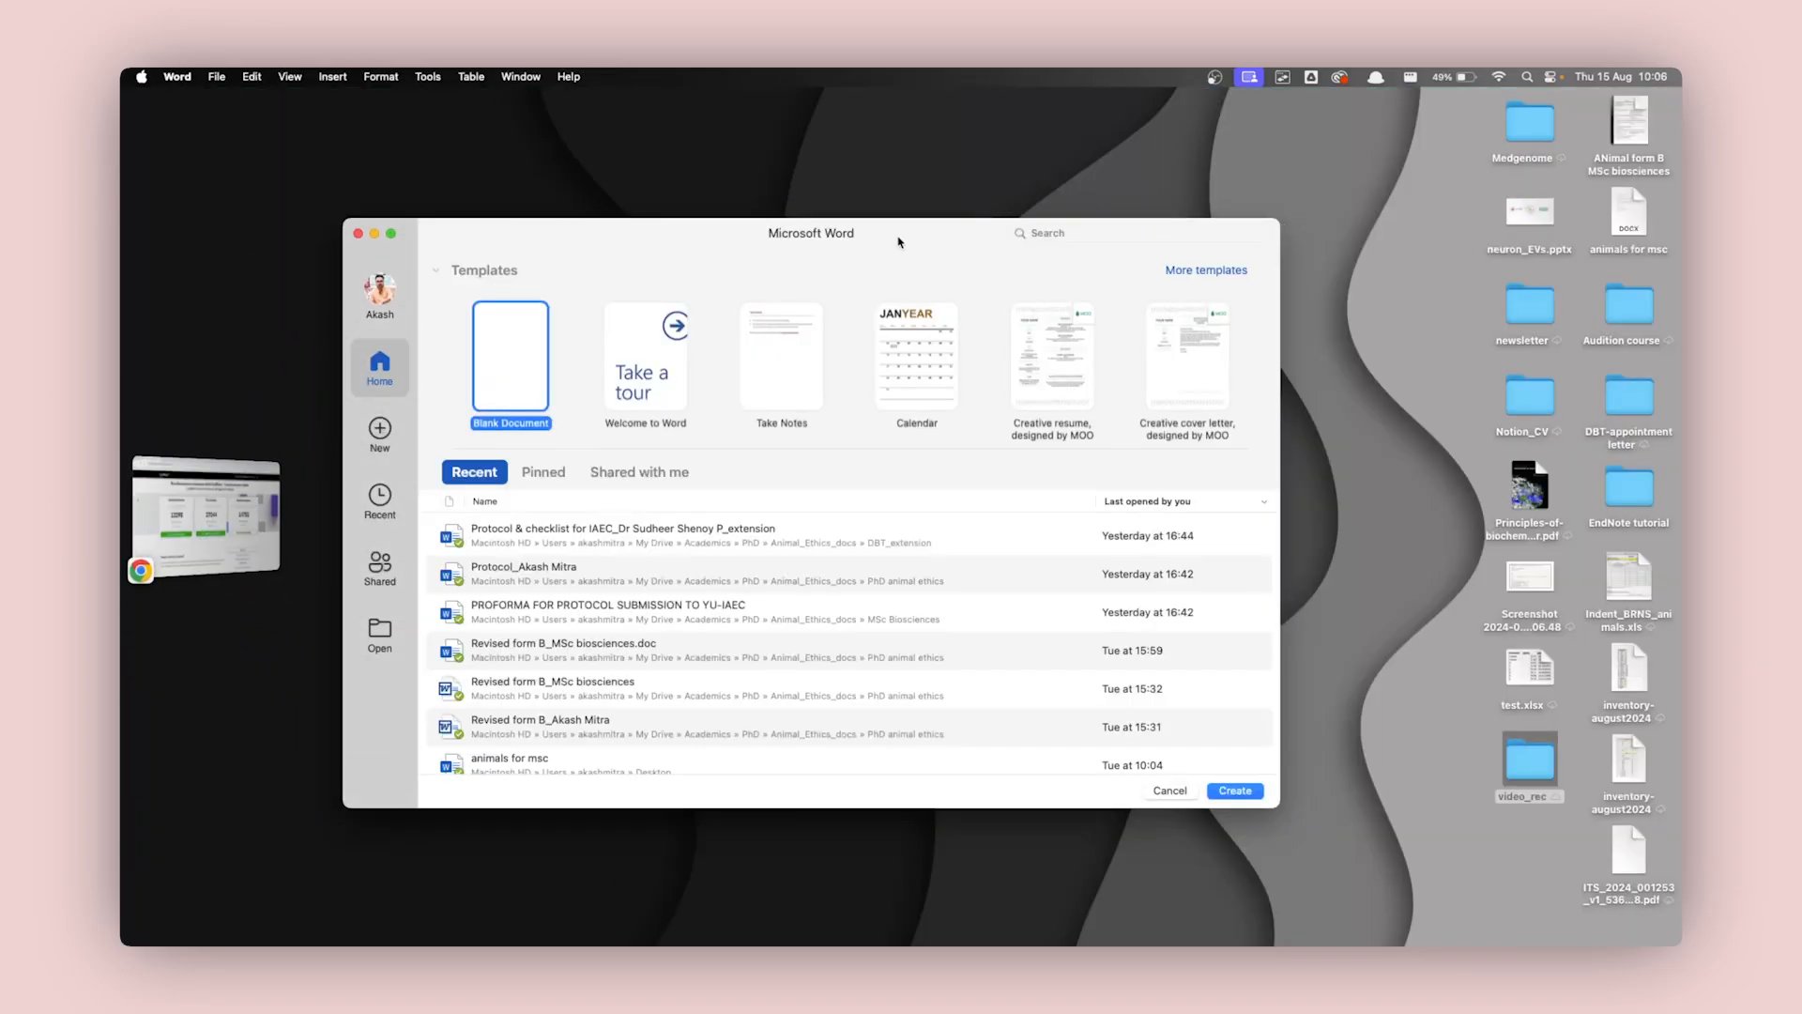
{"action": "double_click", "coordinate": [553, 365]}
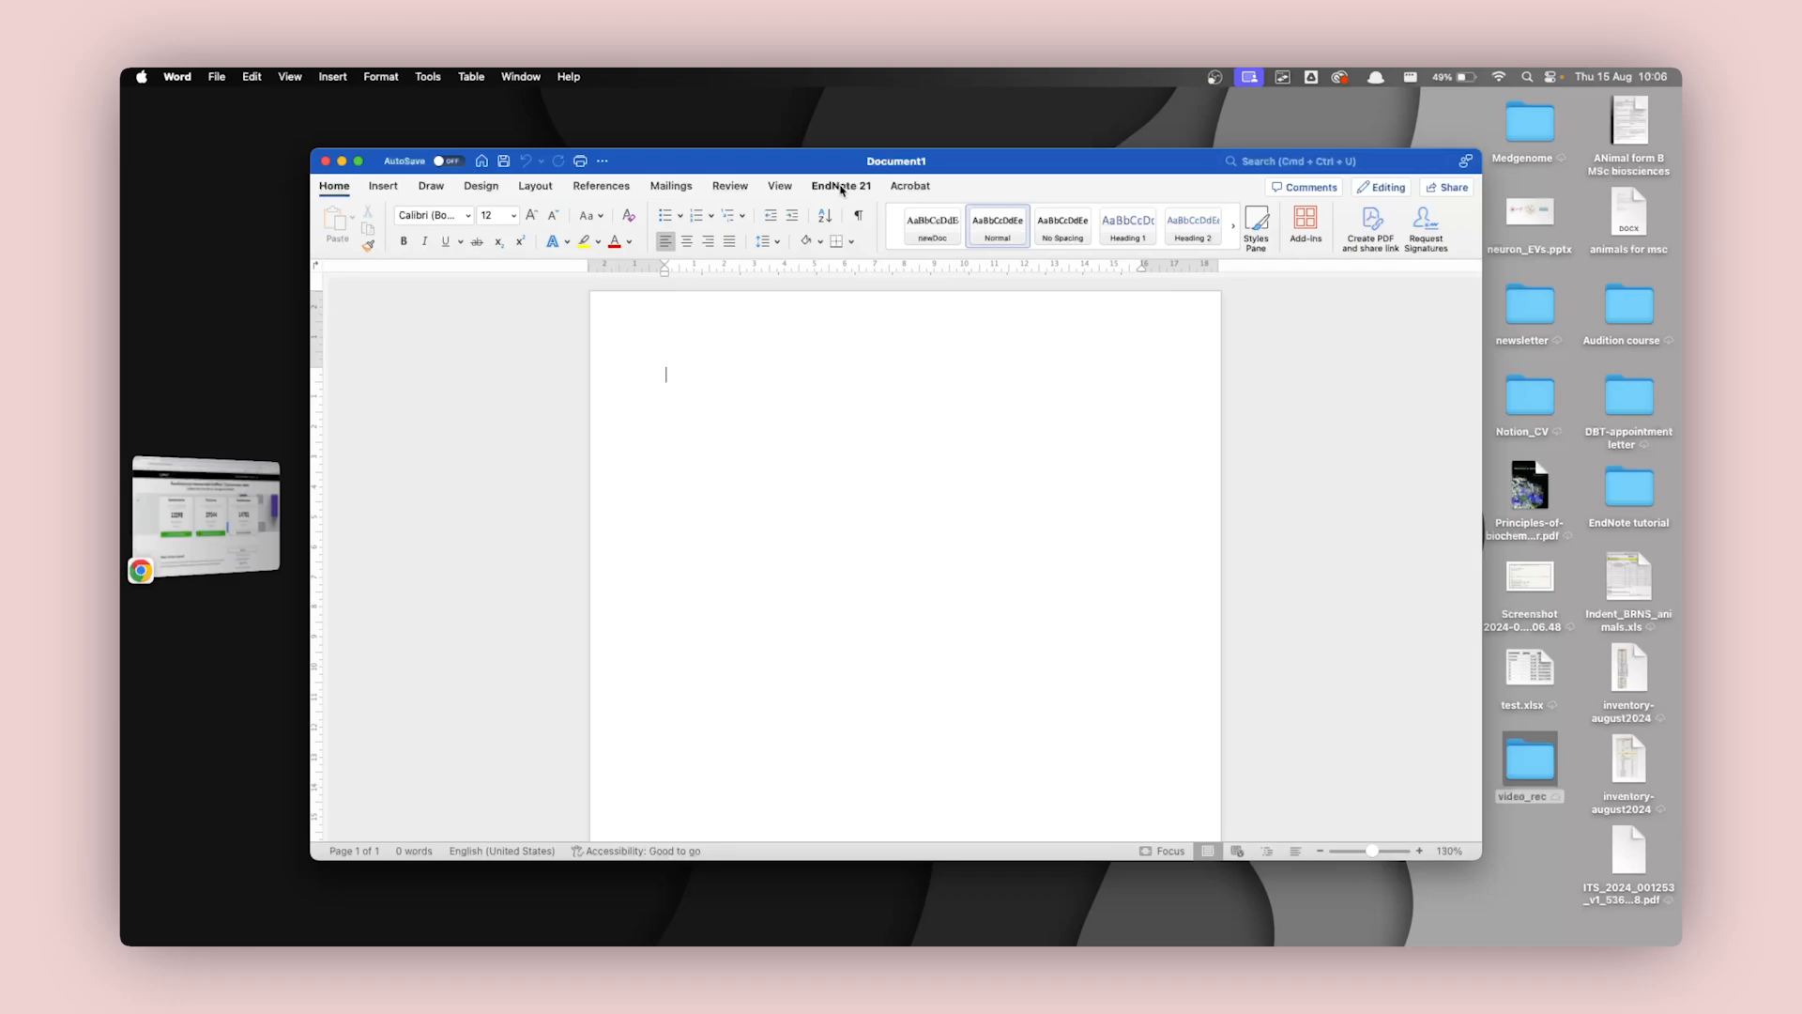
{"action": "left_click", "coordinate": [840, 186]}
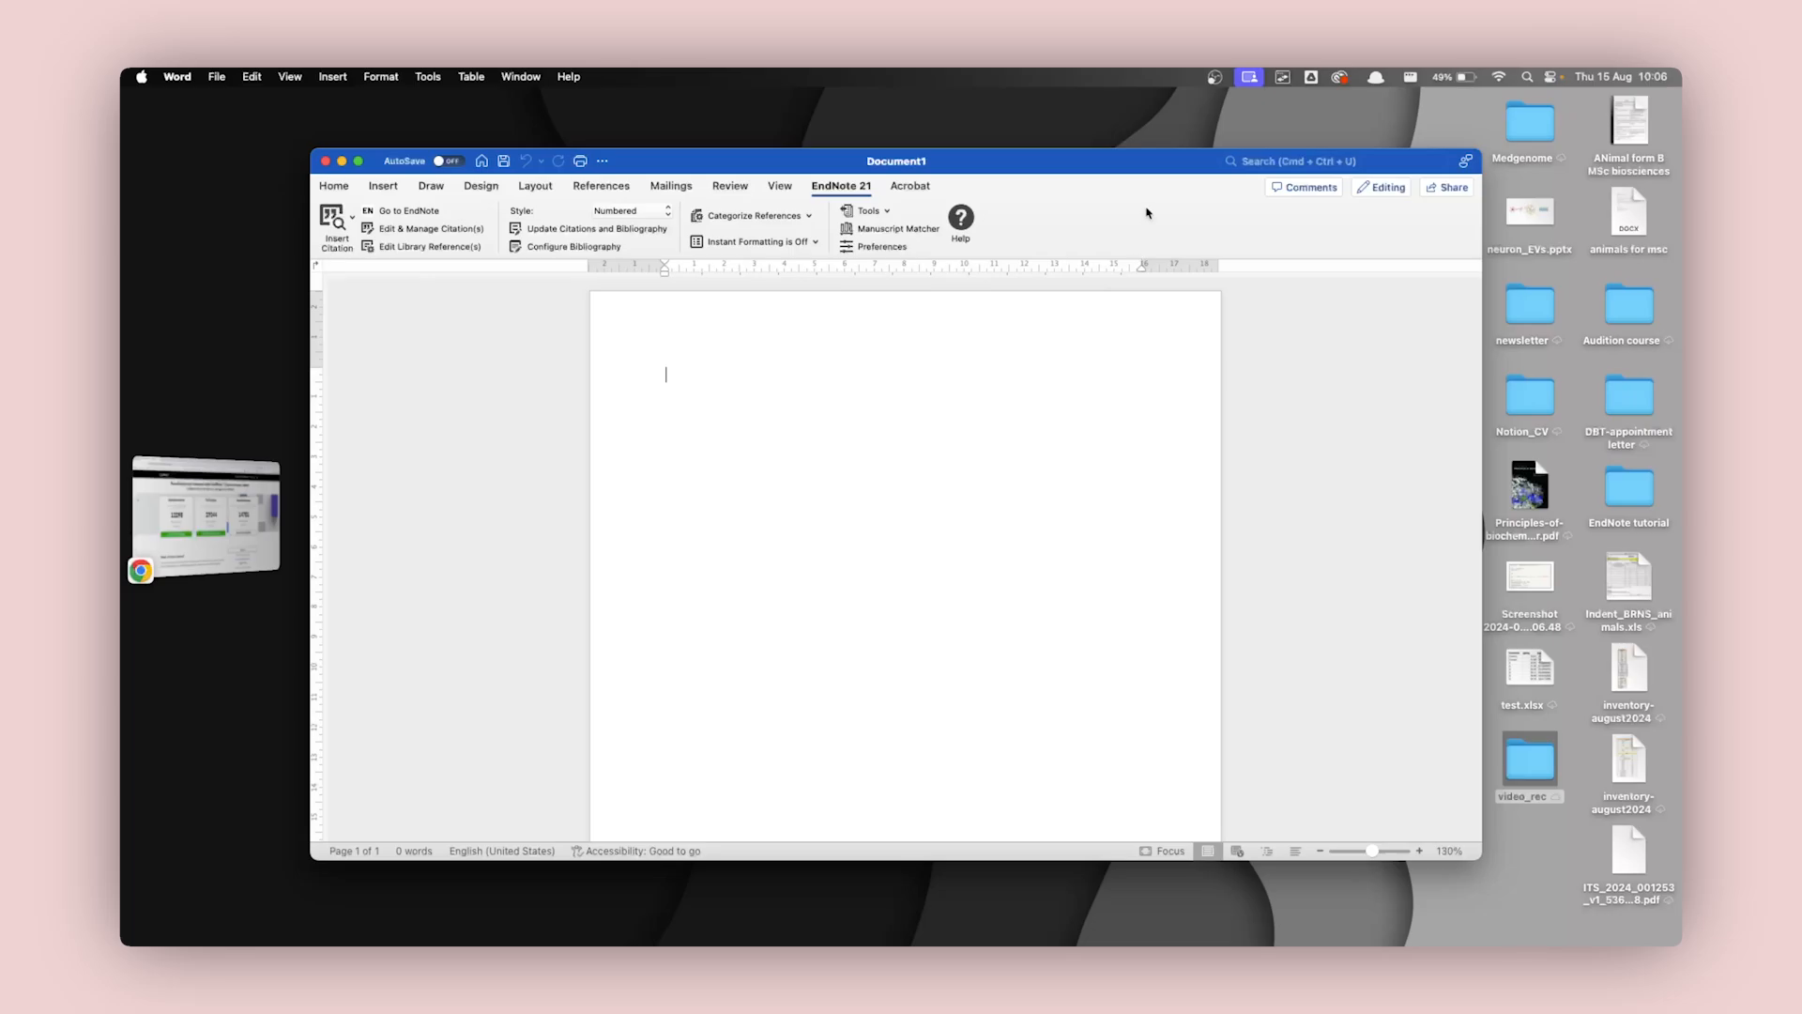
Launch EndNote 21 and close the initial library setup window.
{"action": "key", "text": "alt+space"}
{"action": "type", "text": "end"}
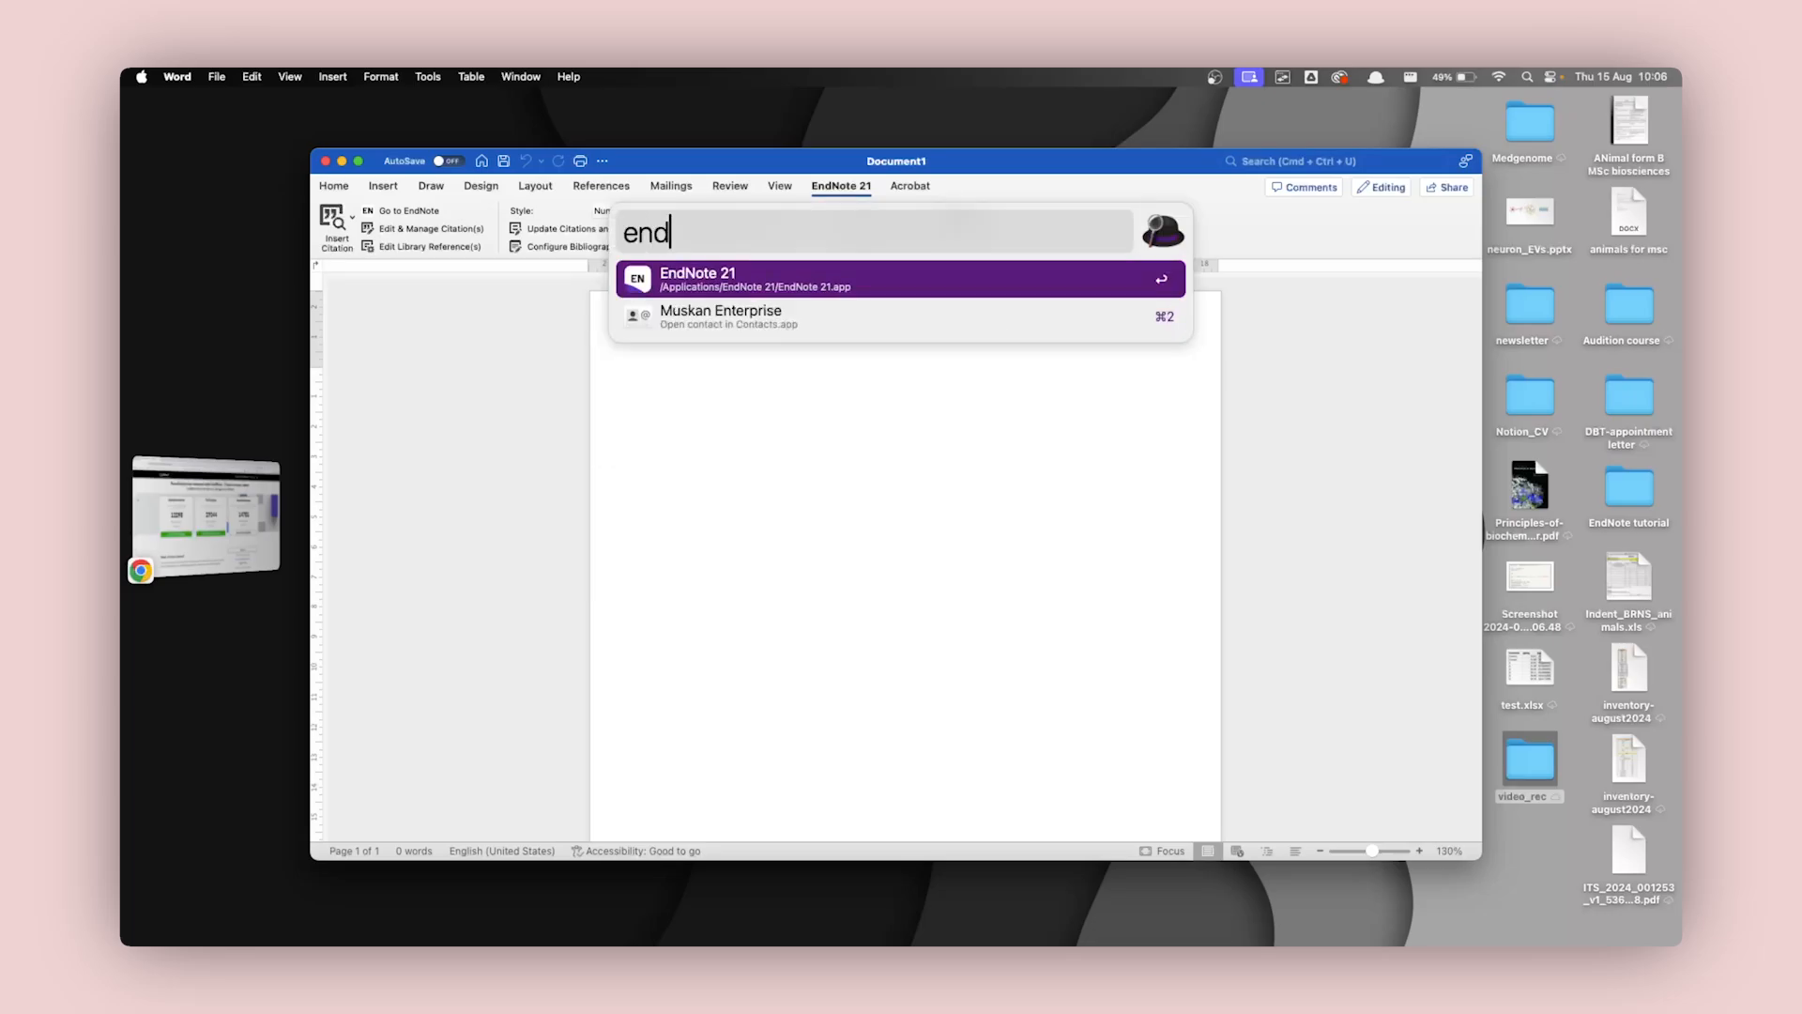
{"action": "key", "text": "Return"}
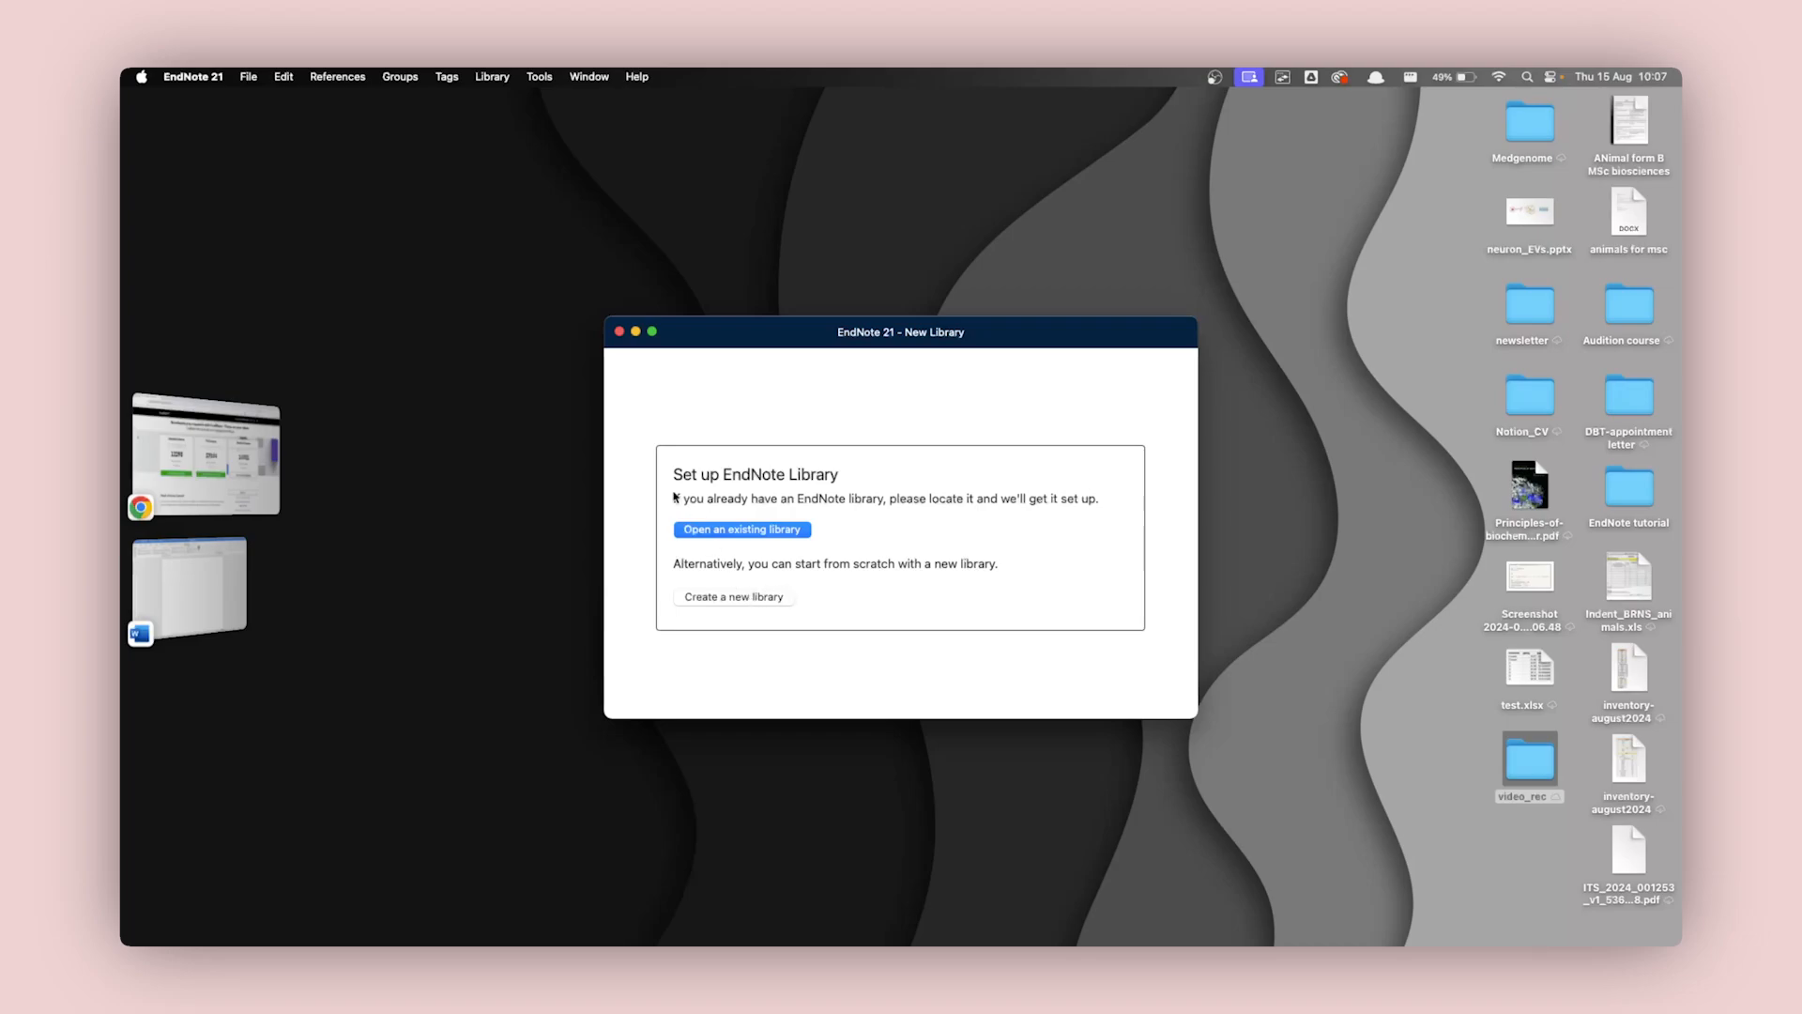
{"action": "left_click", "coordinate": [619, 332]}
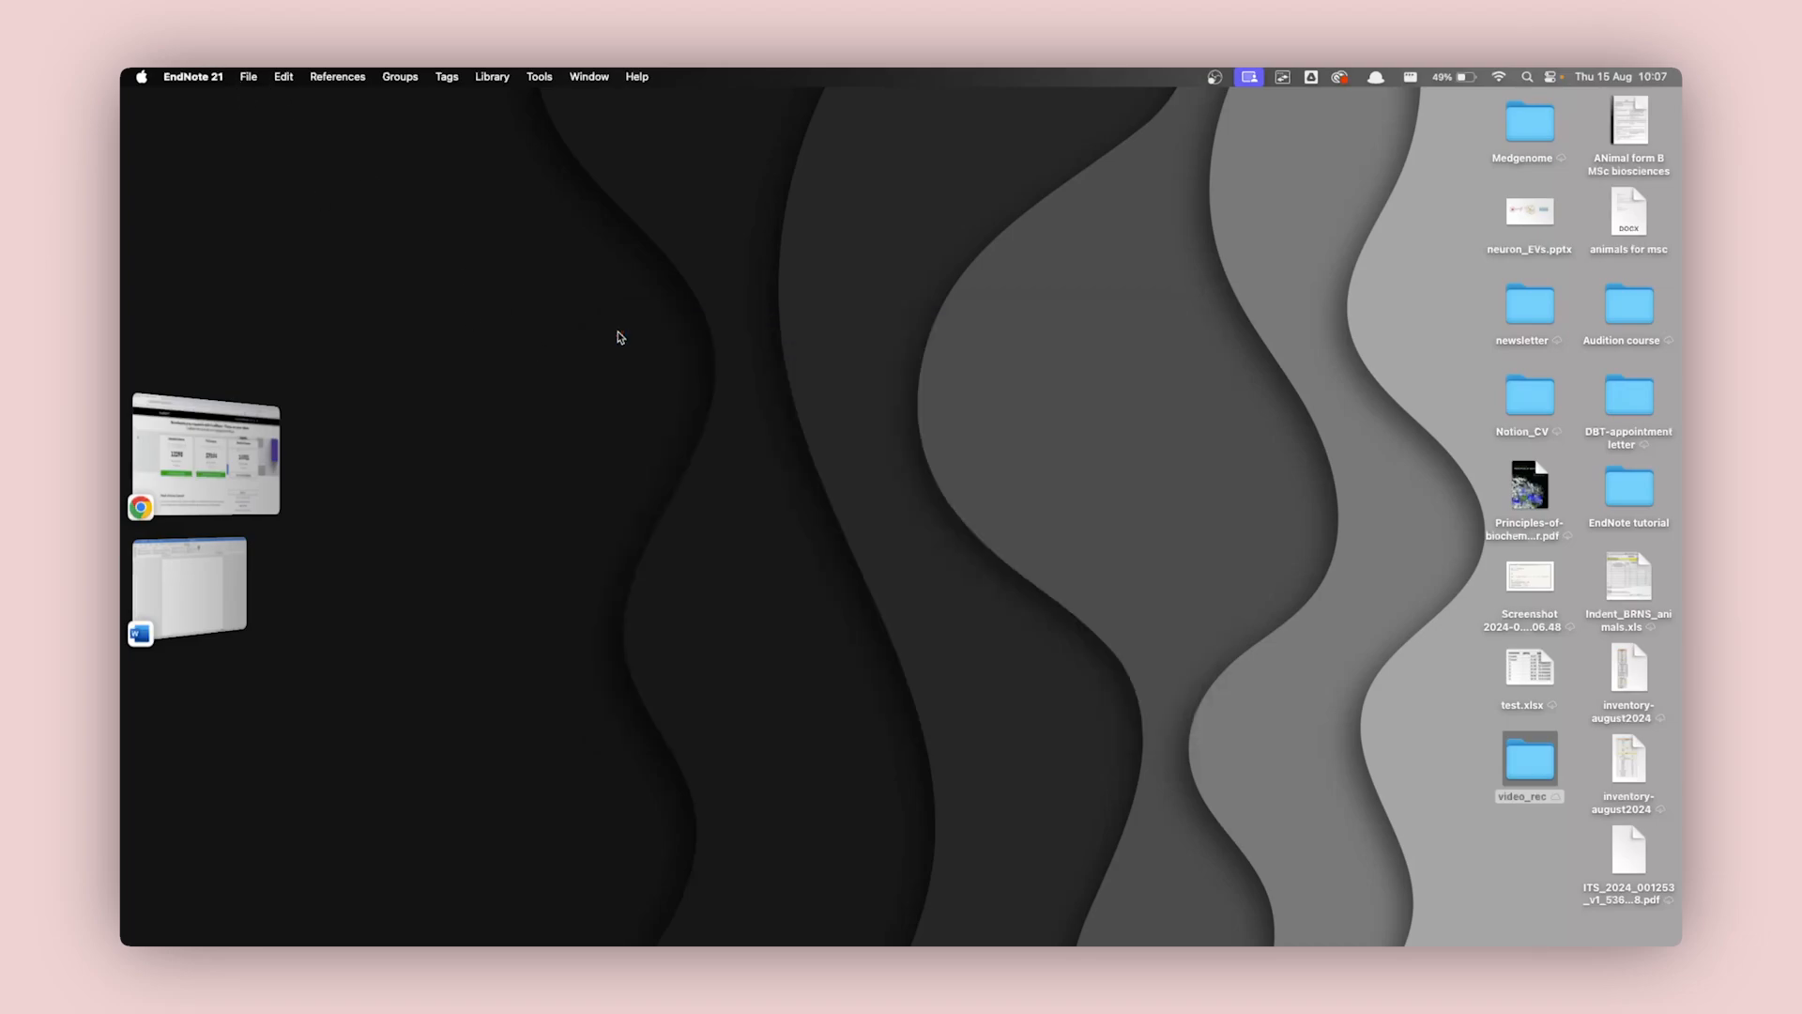
Start a new reference library and choose the EndNote tutorial folder on the Desktop as its location.
{"action": "left_click", "coordinate": [249, 78]}
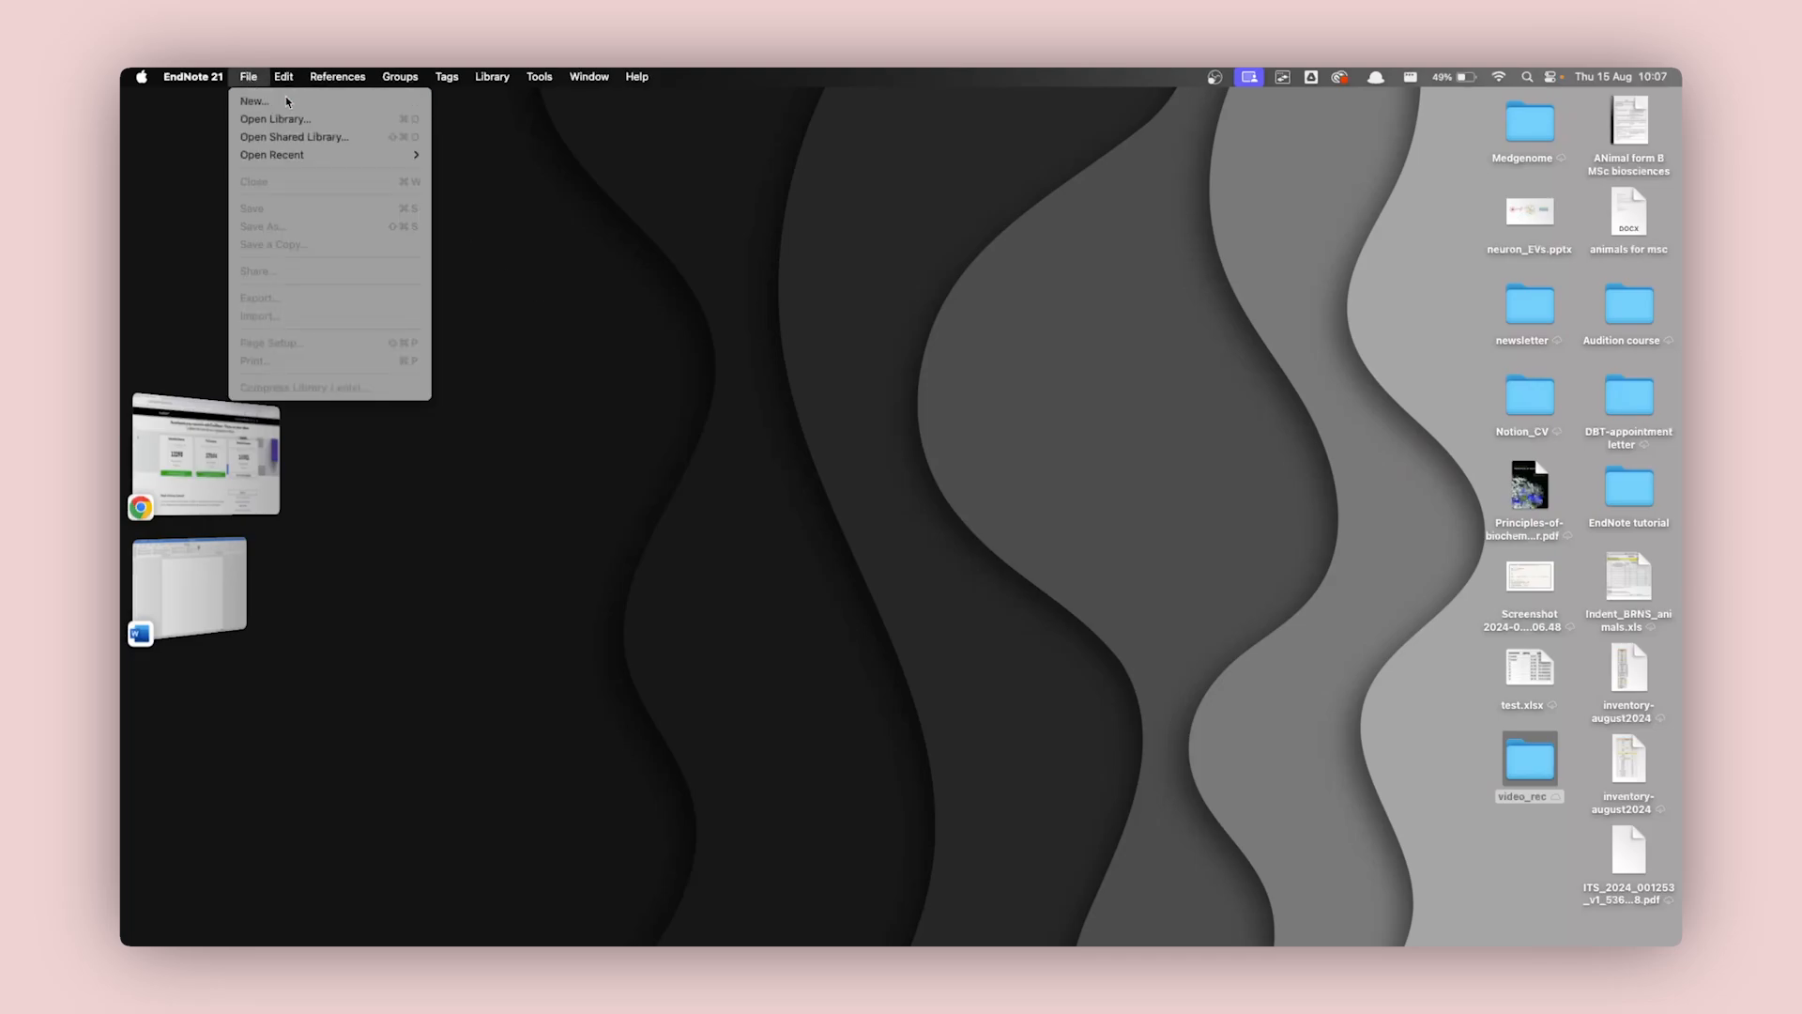
{"action": "left_click", "coordinate": [285, 96]}
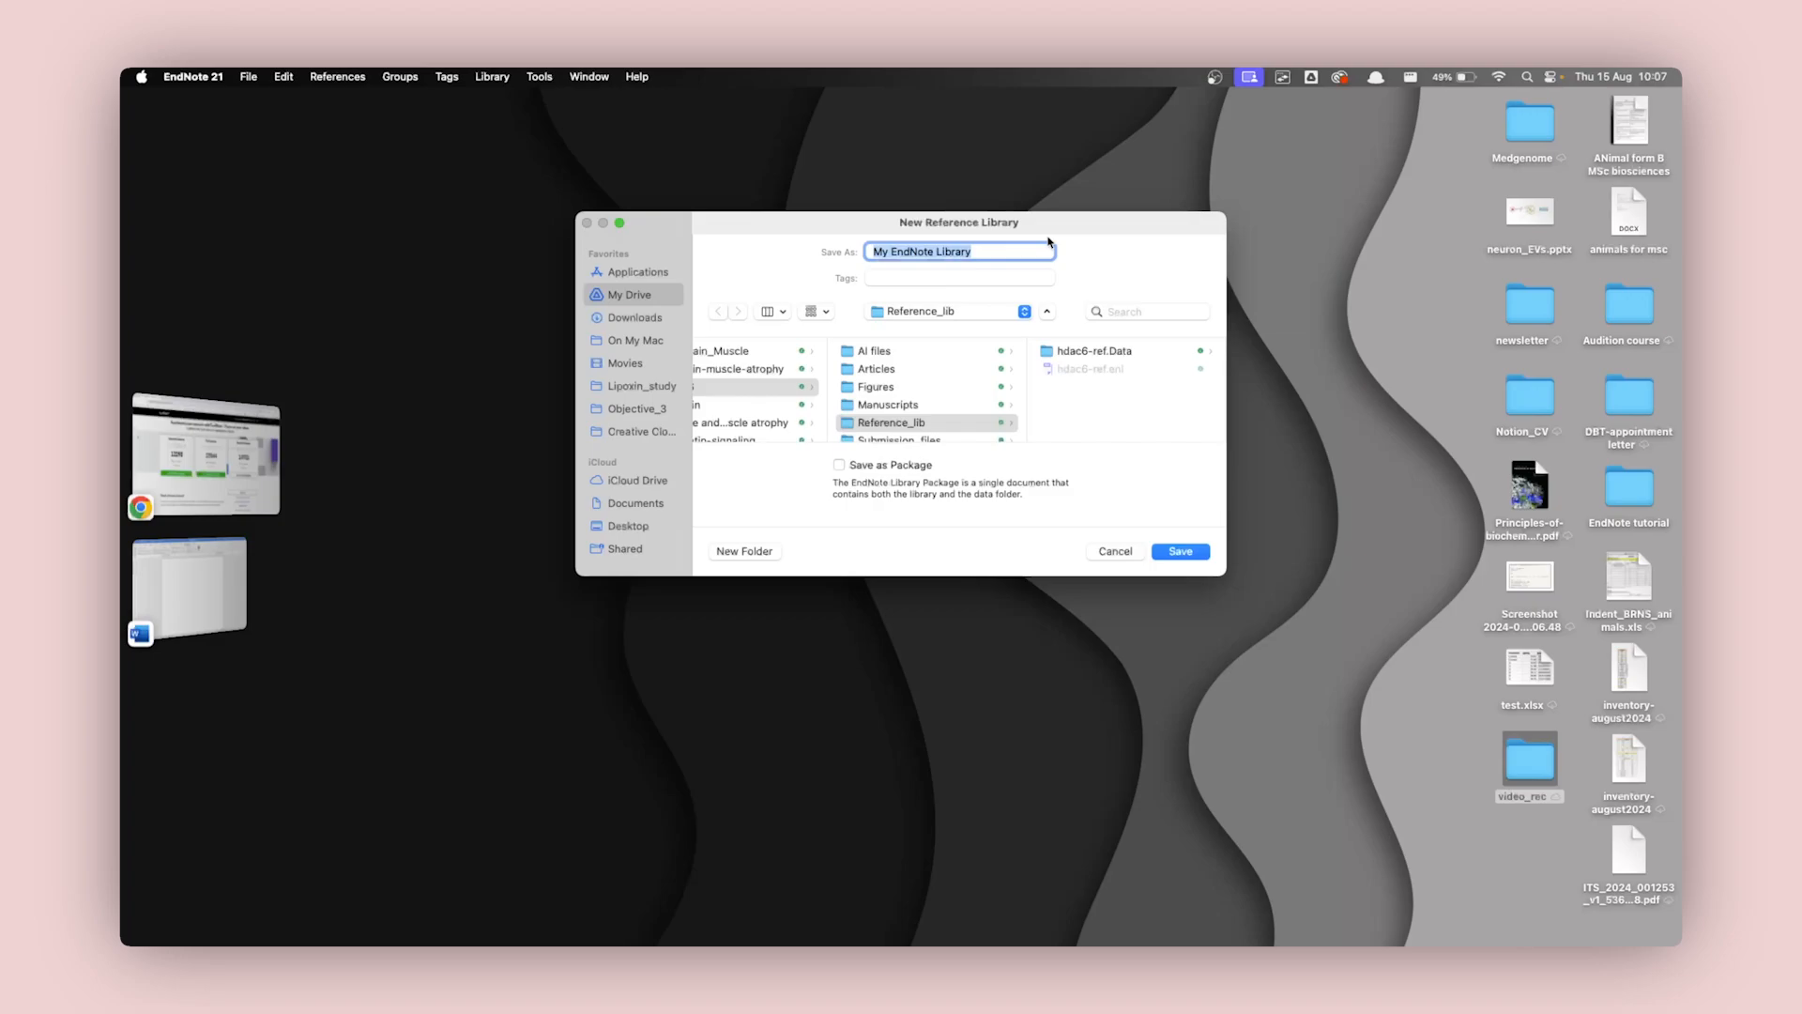
{"action": "left_click_drag", "start_coordinate": [1032, 230], "coordinate": [985, 241]}
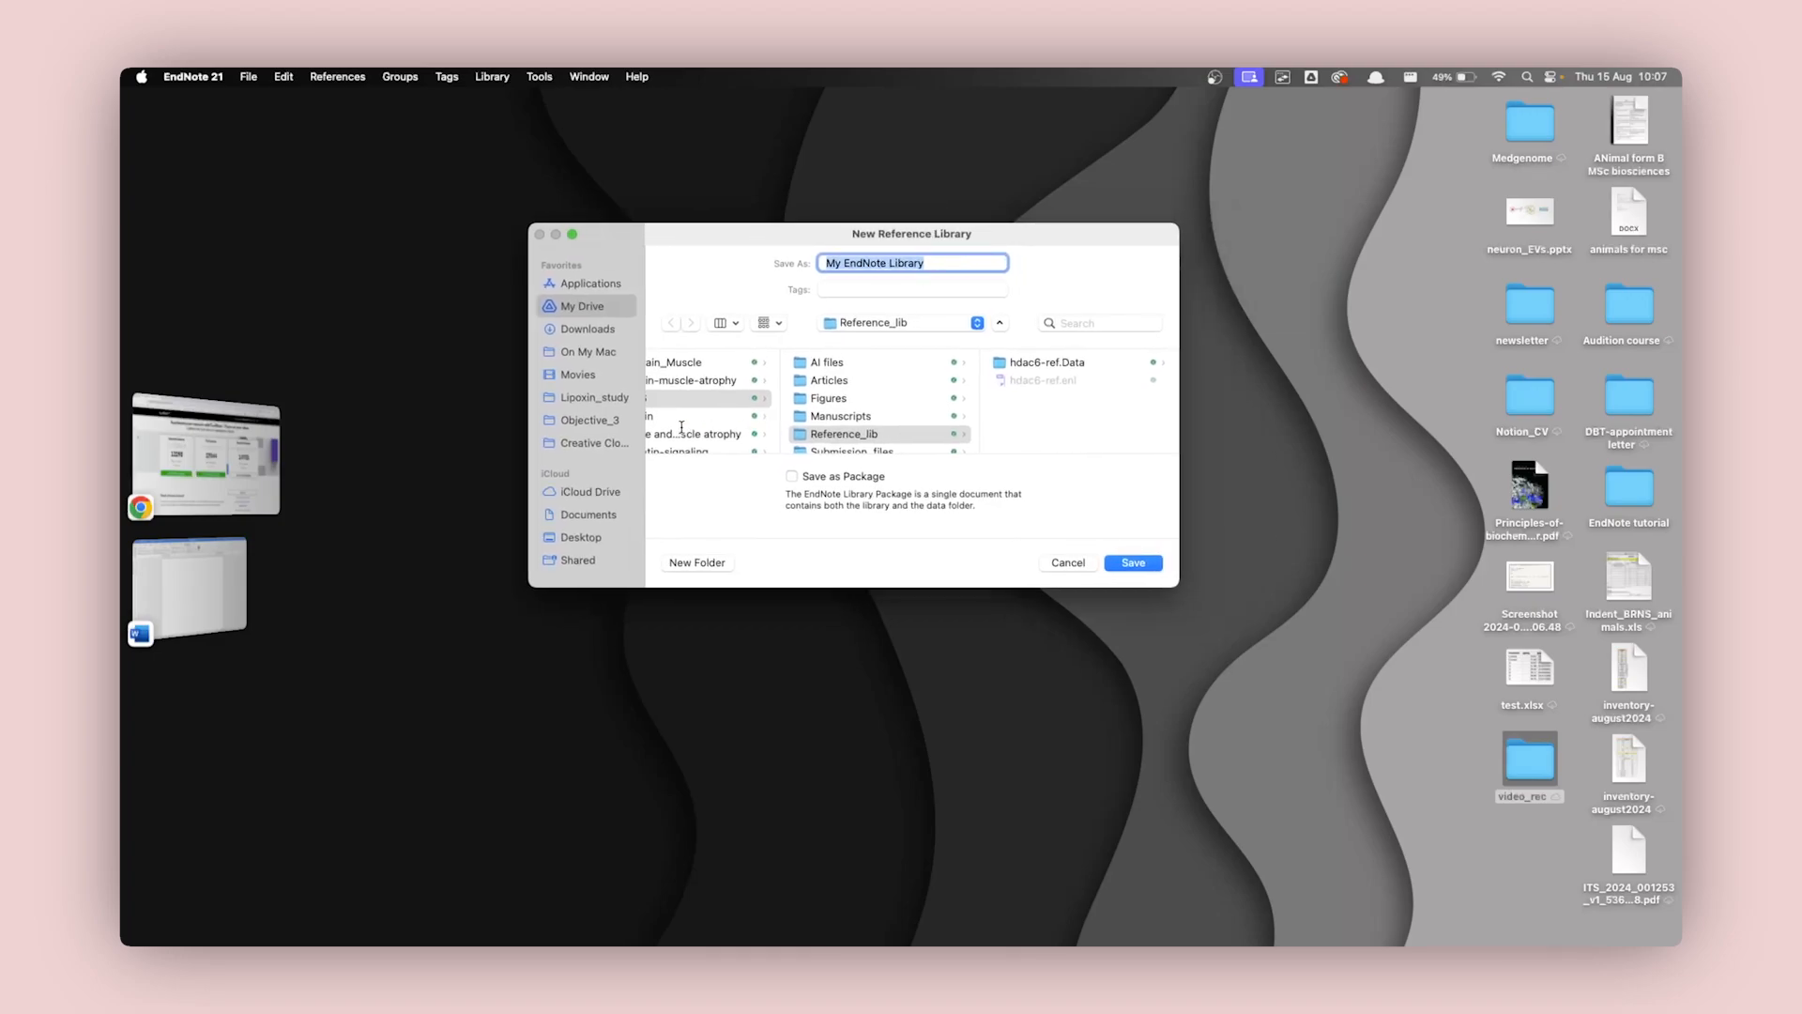
{"action": "scroll", "coordinate": [601, 413], "scroll_direction": "down", "scroll_amount": 3}
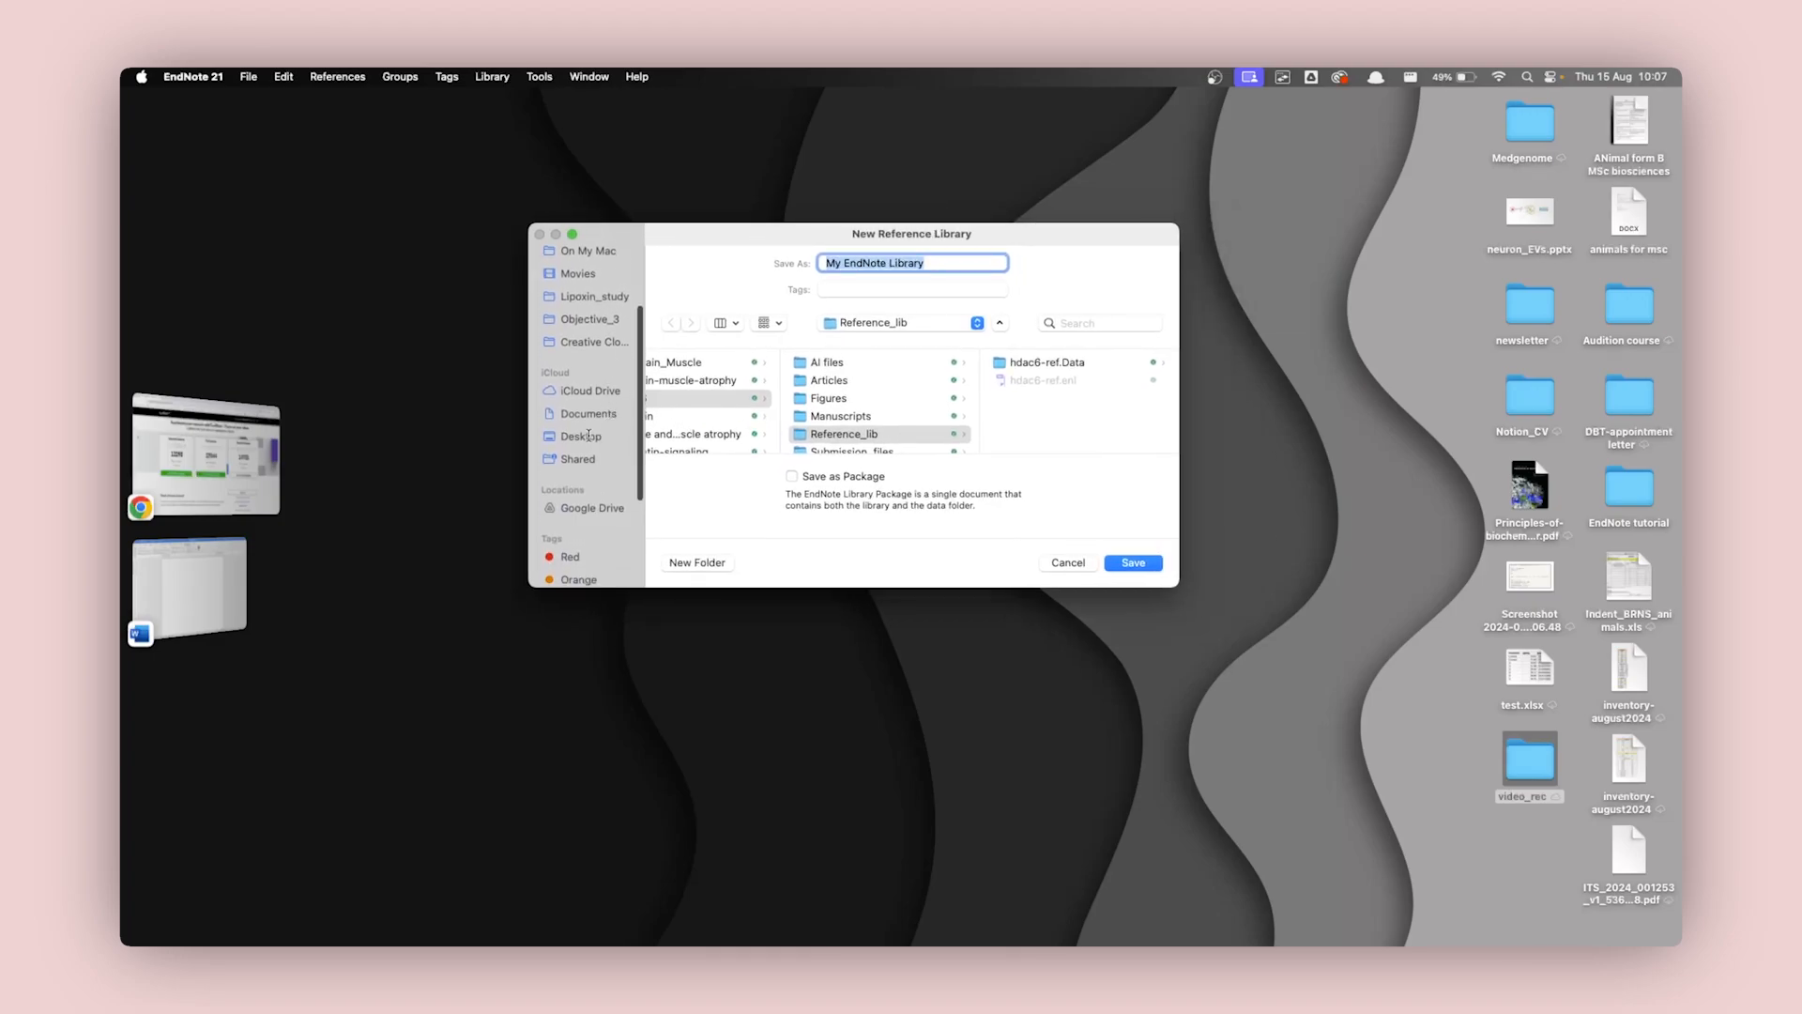
{"action": "left_click", "coordinate": [588, 436]}
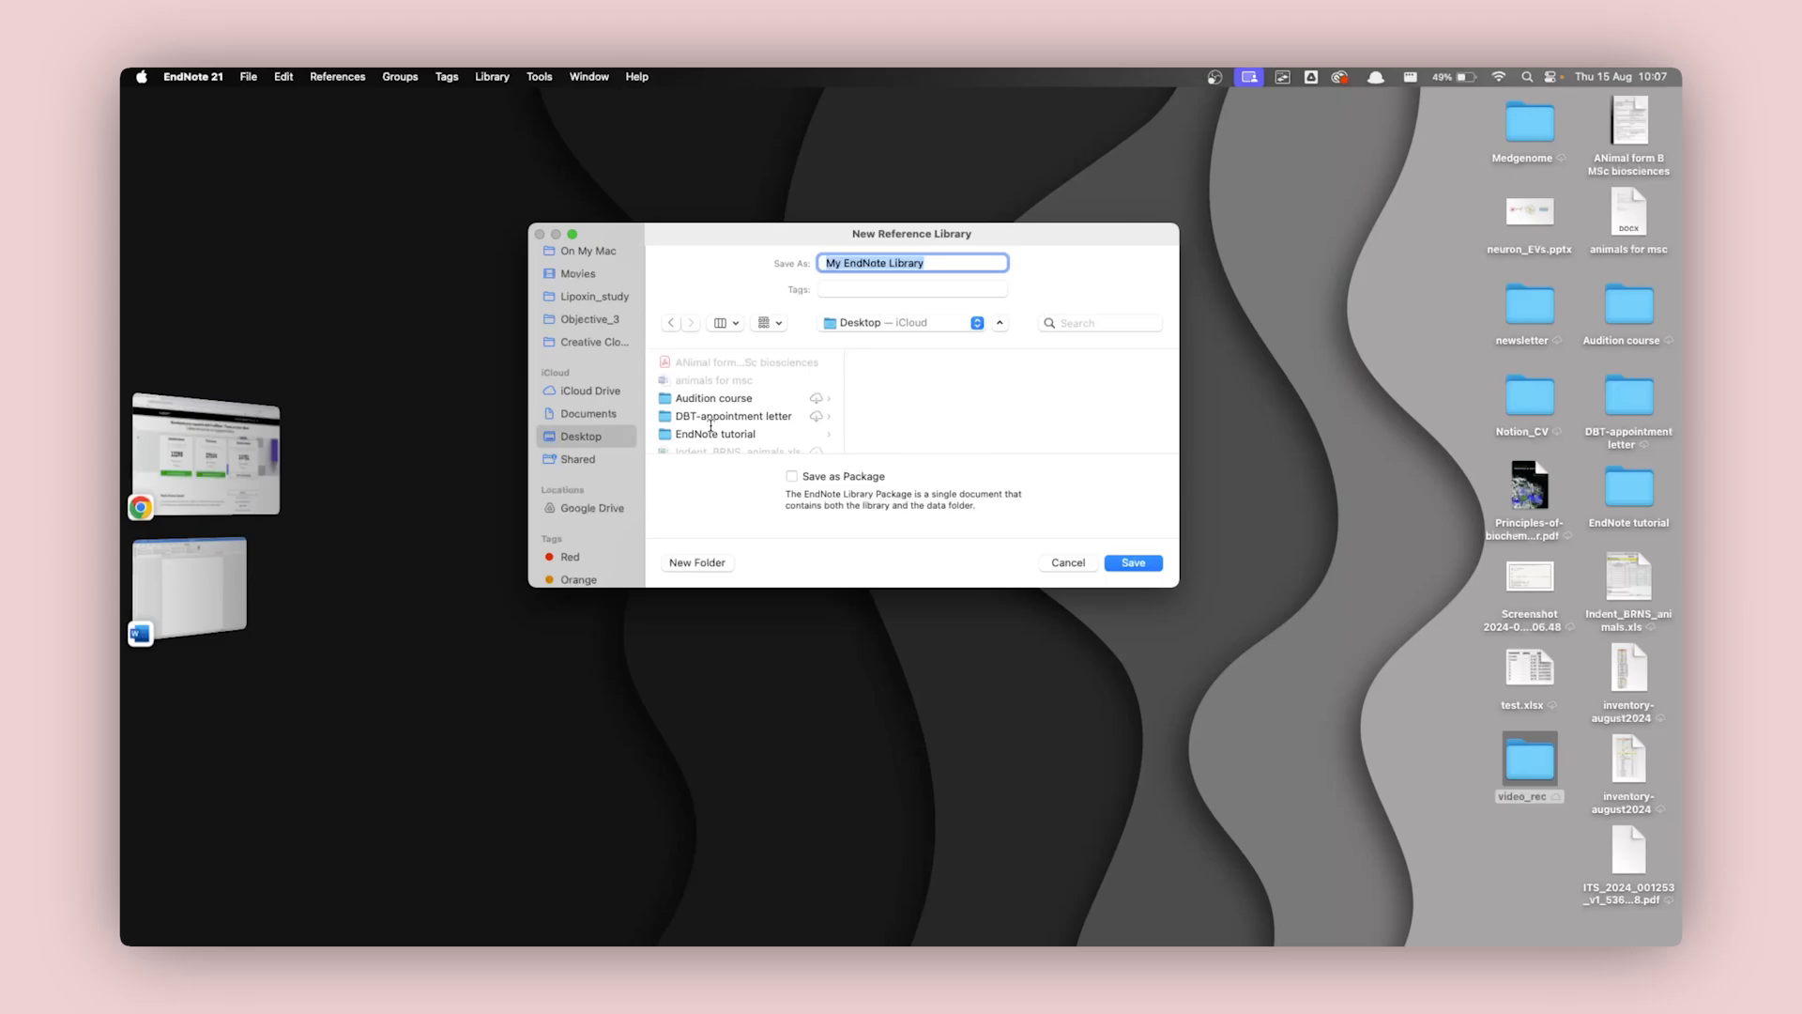
{"action": "scroll", "coordinate": [726, 401], "scroll_direction": "down", "scroll_amount": 2}
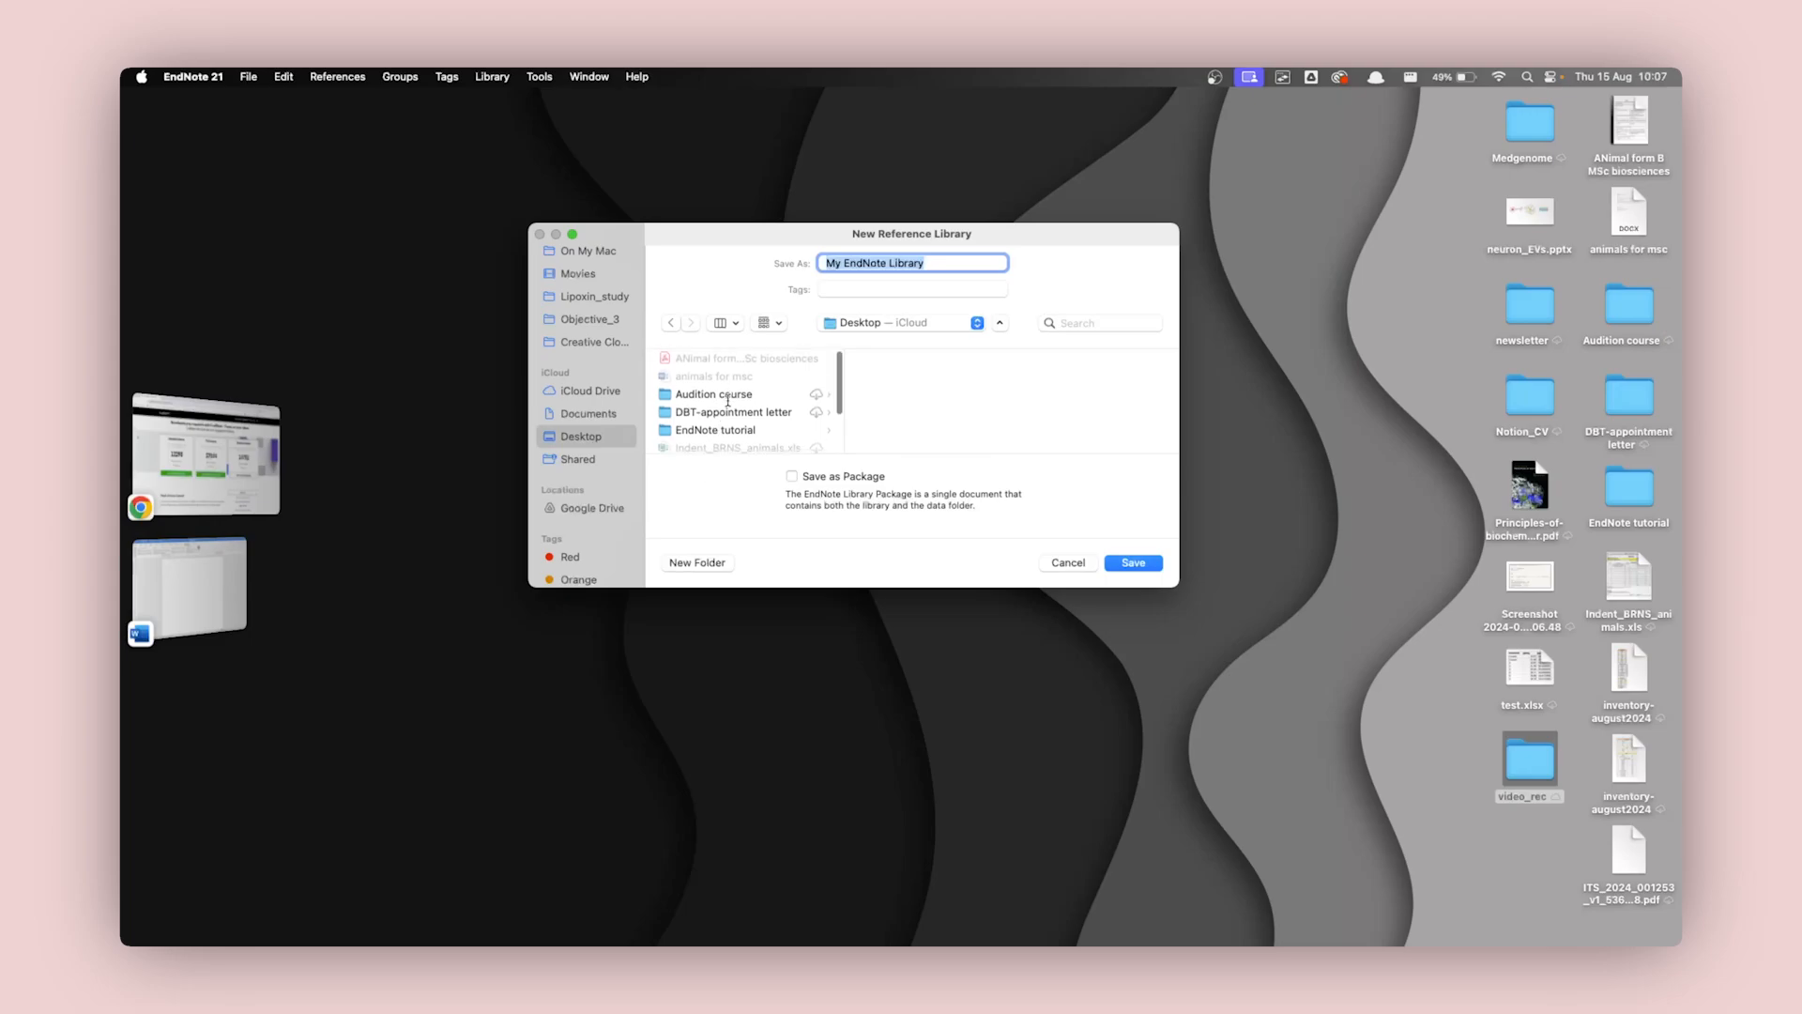
{"action": "left_click", "coordinate": [708, 393]}
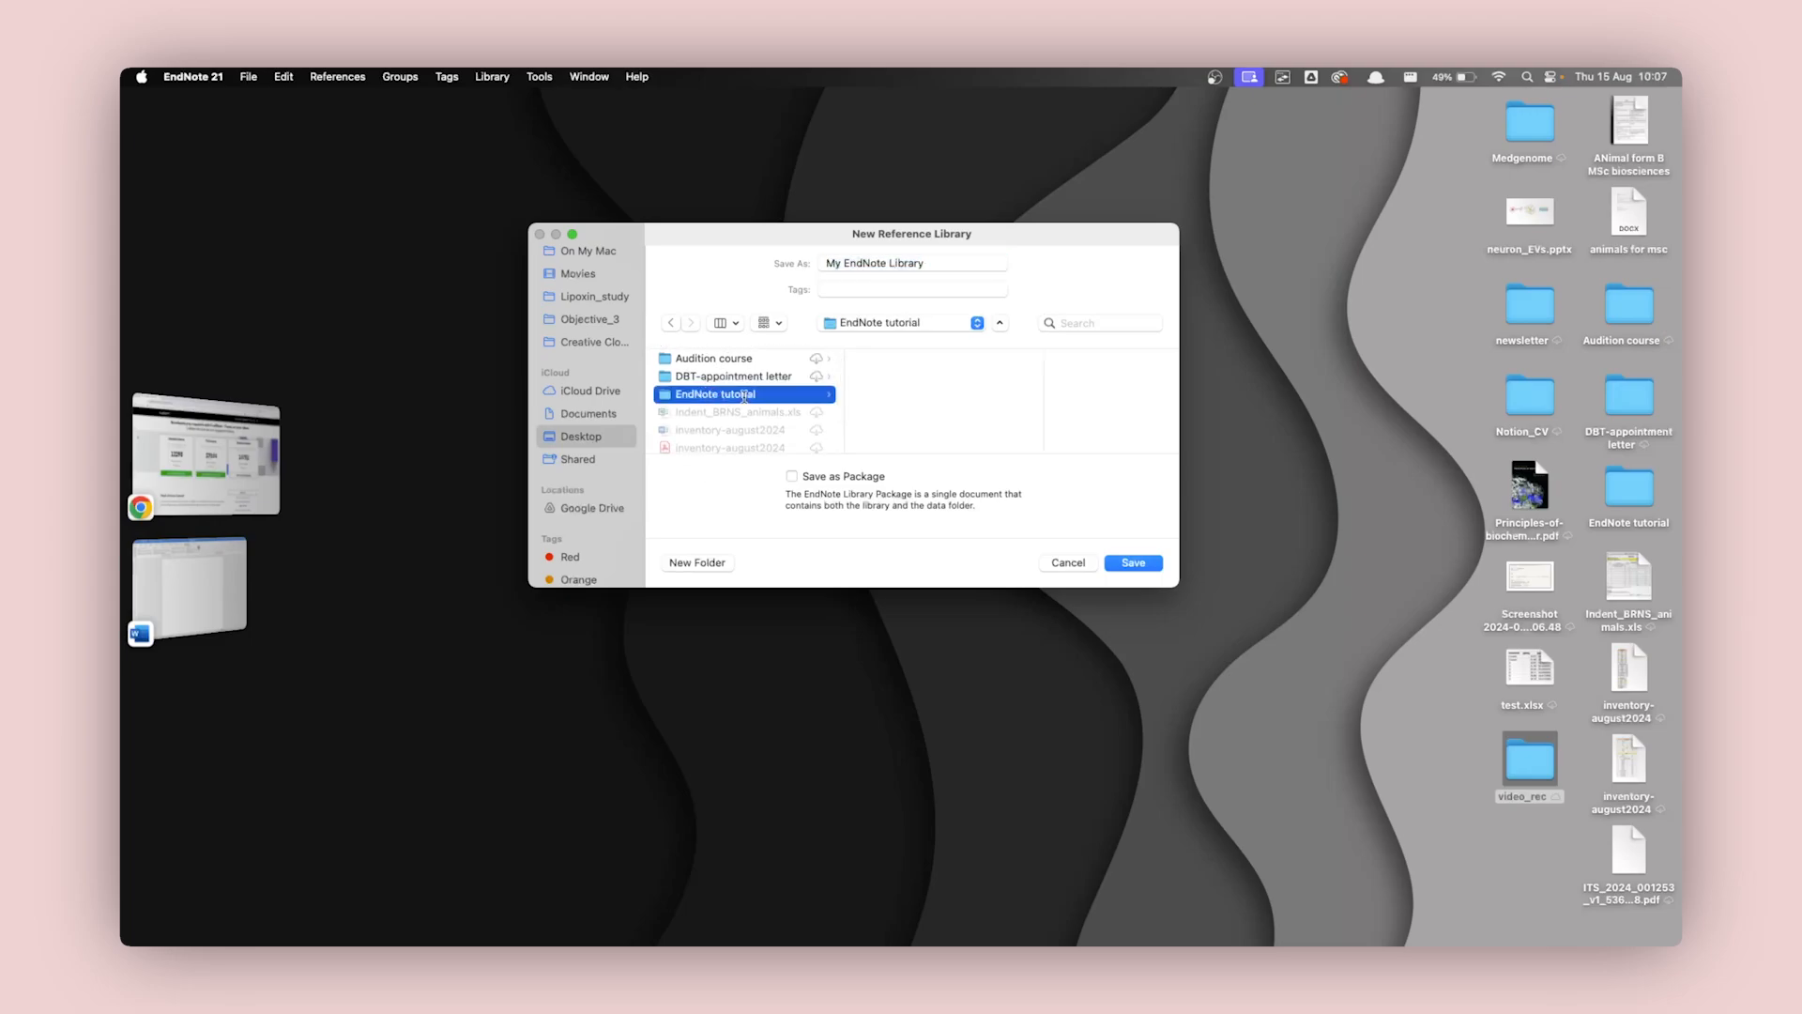
Save the new library as citations and allow EndNote access to the Desktop folder.
{"action": "triple_click", "coordinate": [933, 263]}
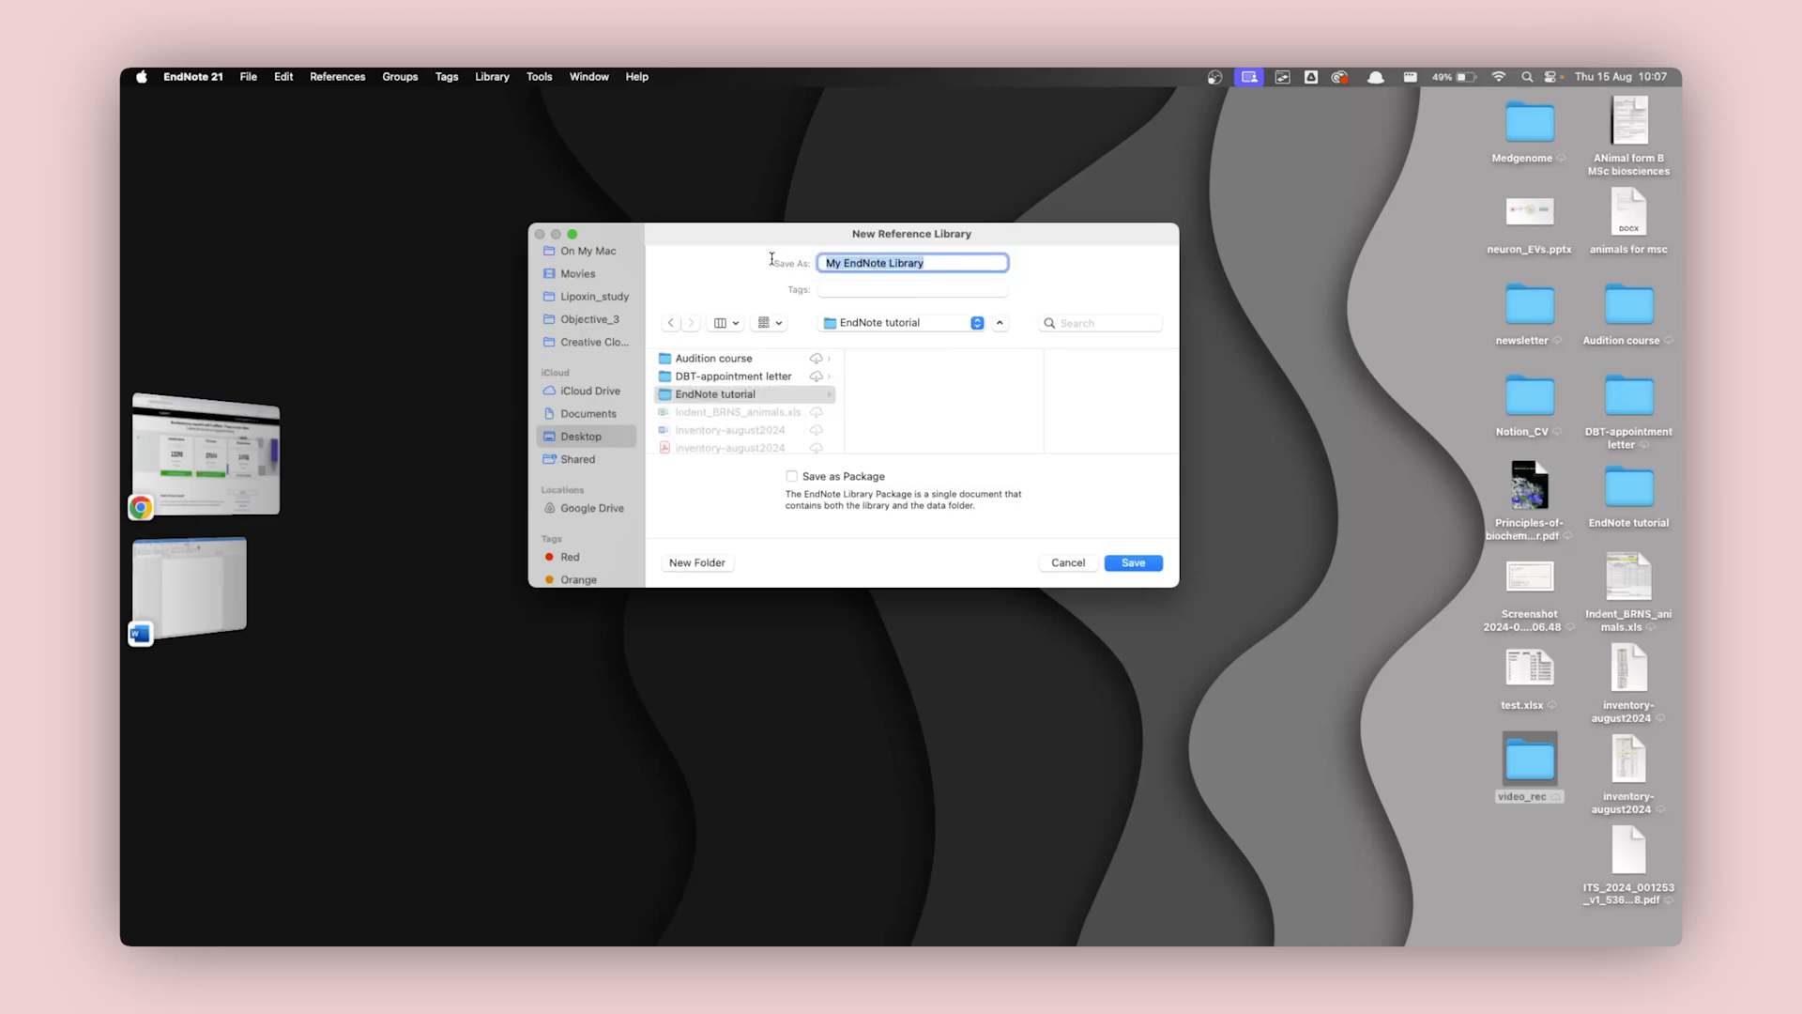
{"action": "type", "text": "citations"}
{"action": "left_click", "coordinate": [1134, 563]}
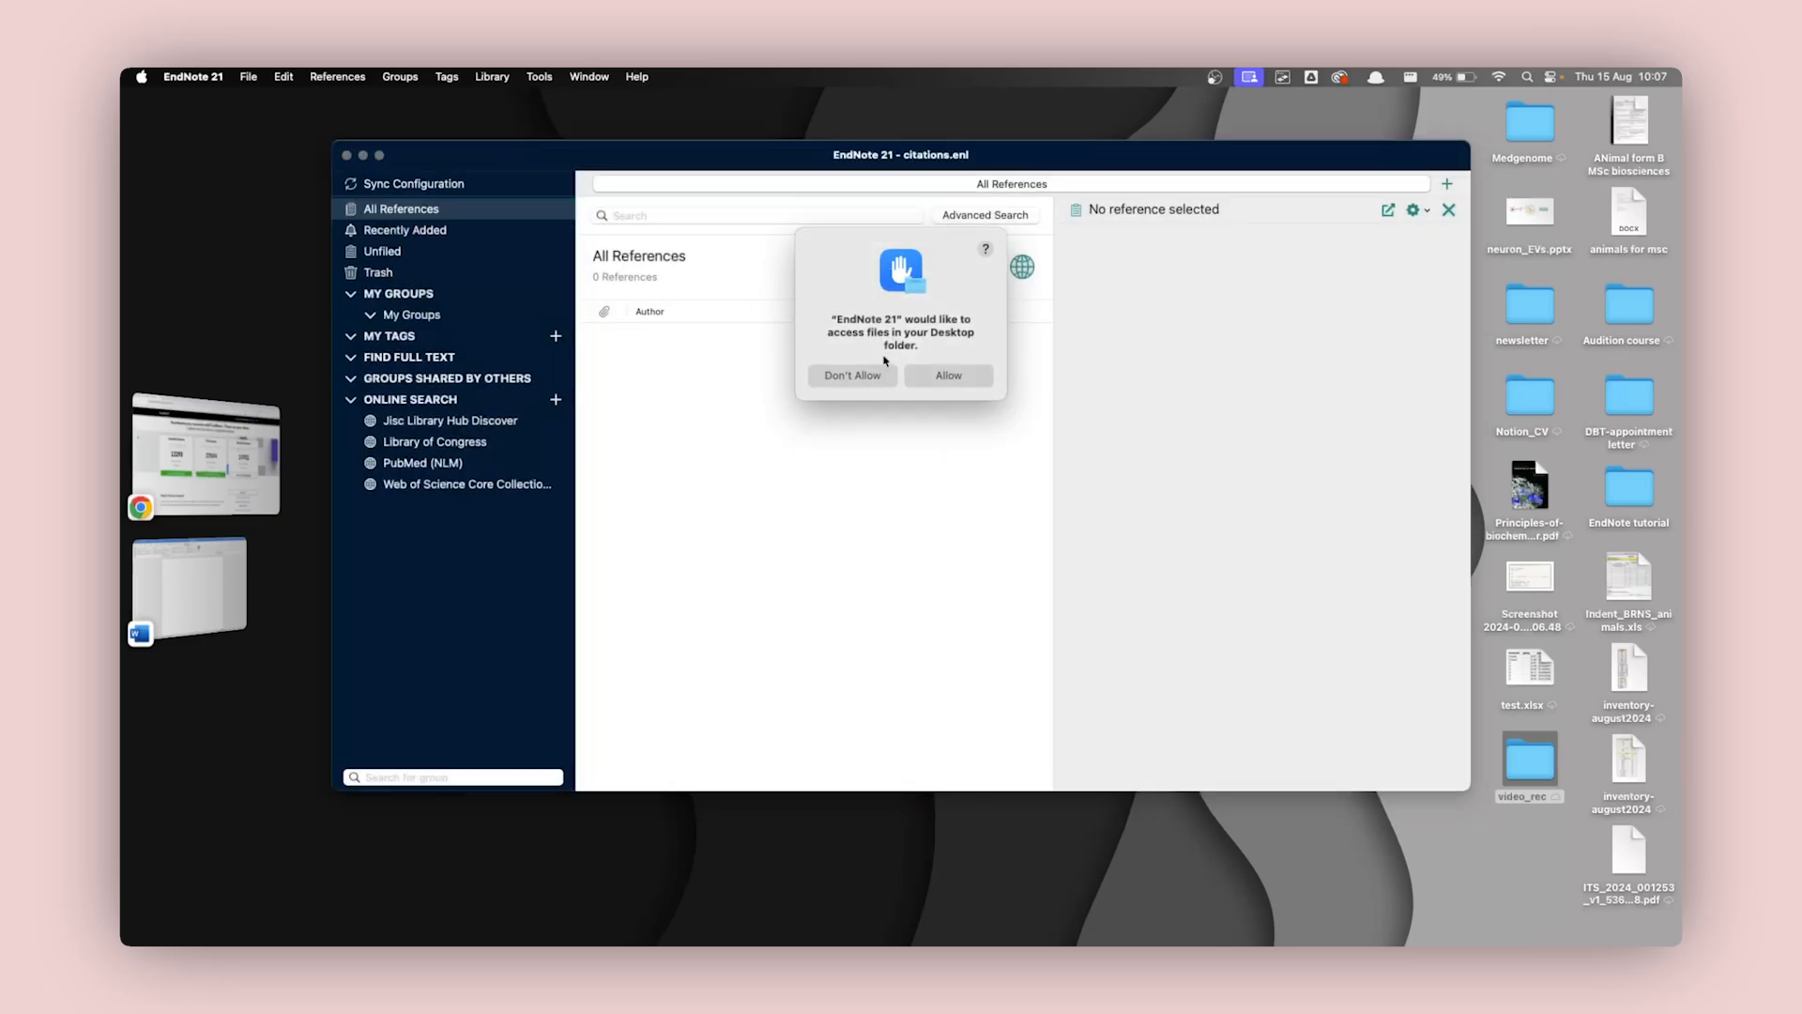
{"action": "left_click", "coordinate": [982, 378]}
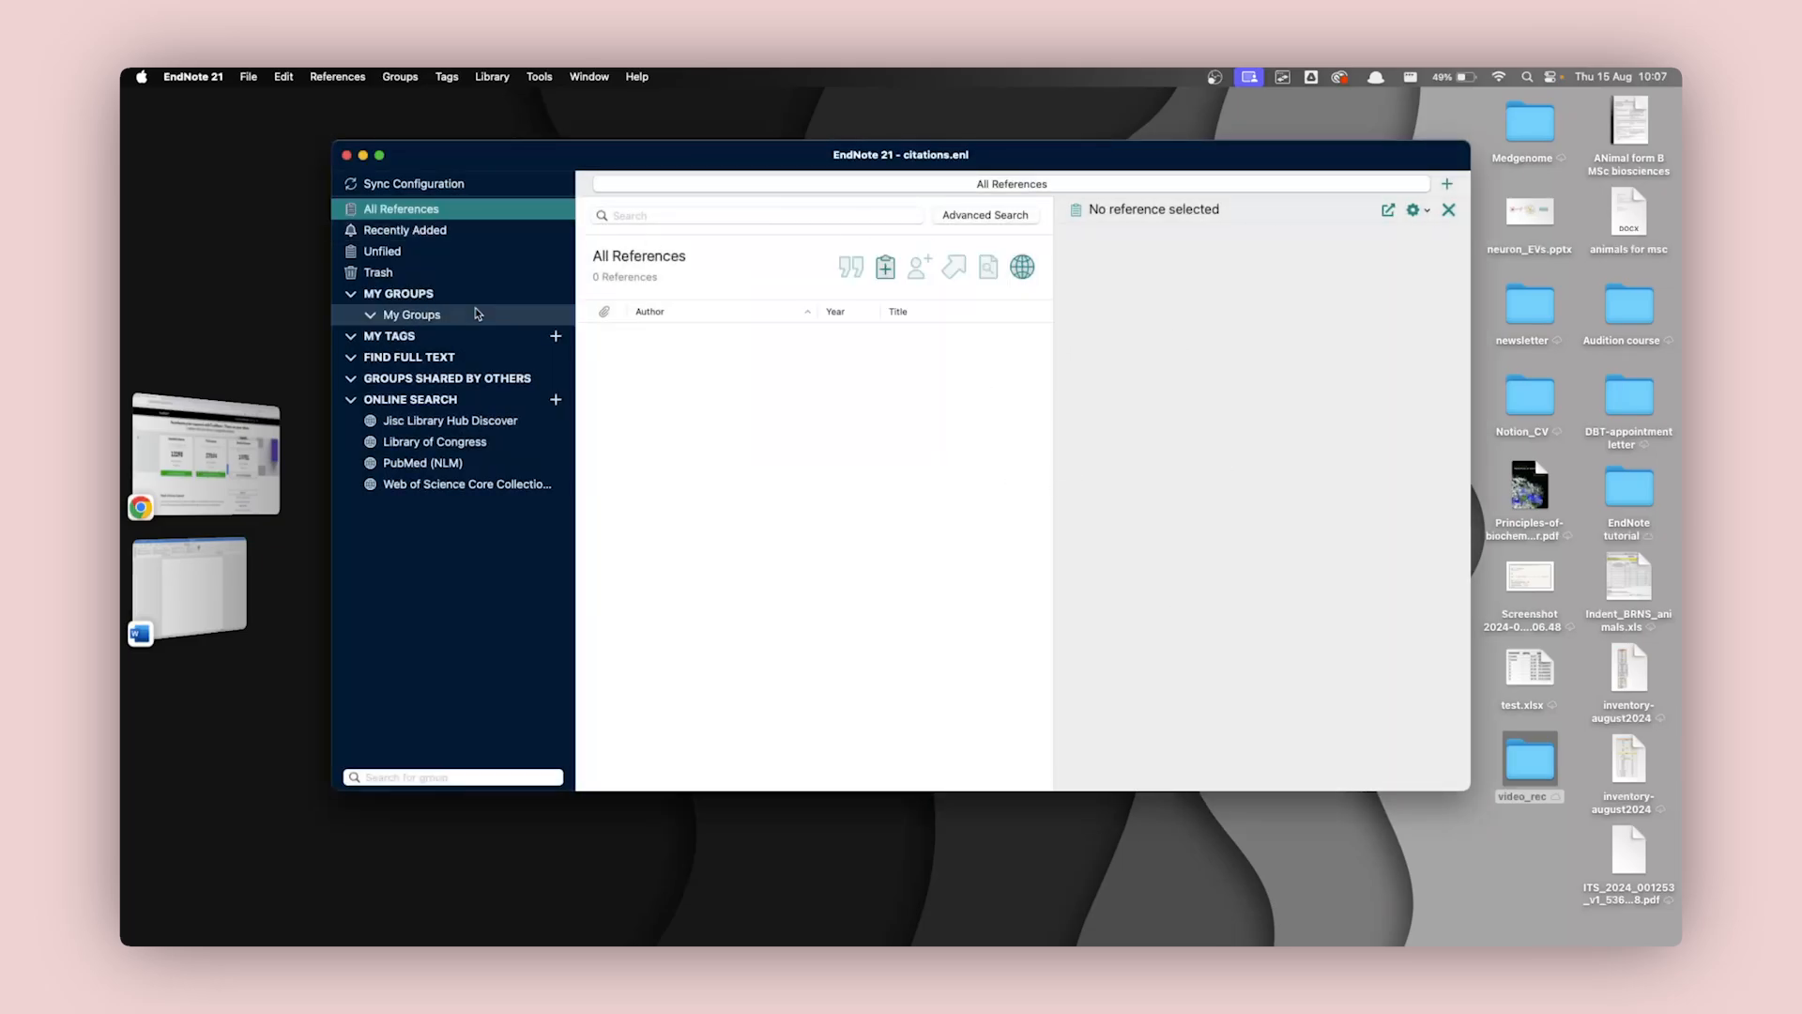
Open the PubMed (NLM) online search and widen the search pane.
{"action": "left_click_drag", "start_coordinate": [859, 172], "coordinate": [836, 184]}
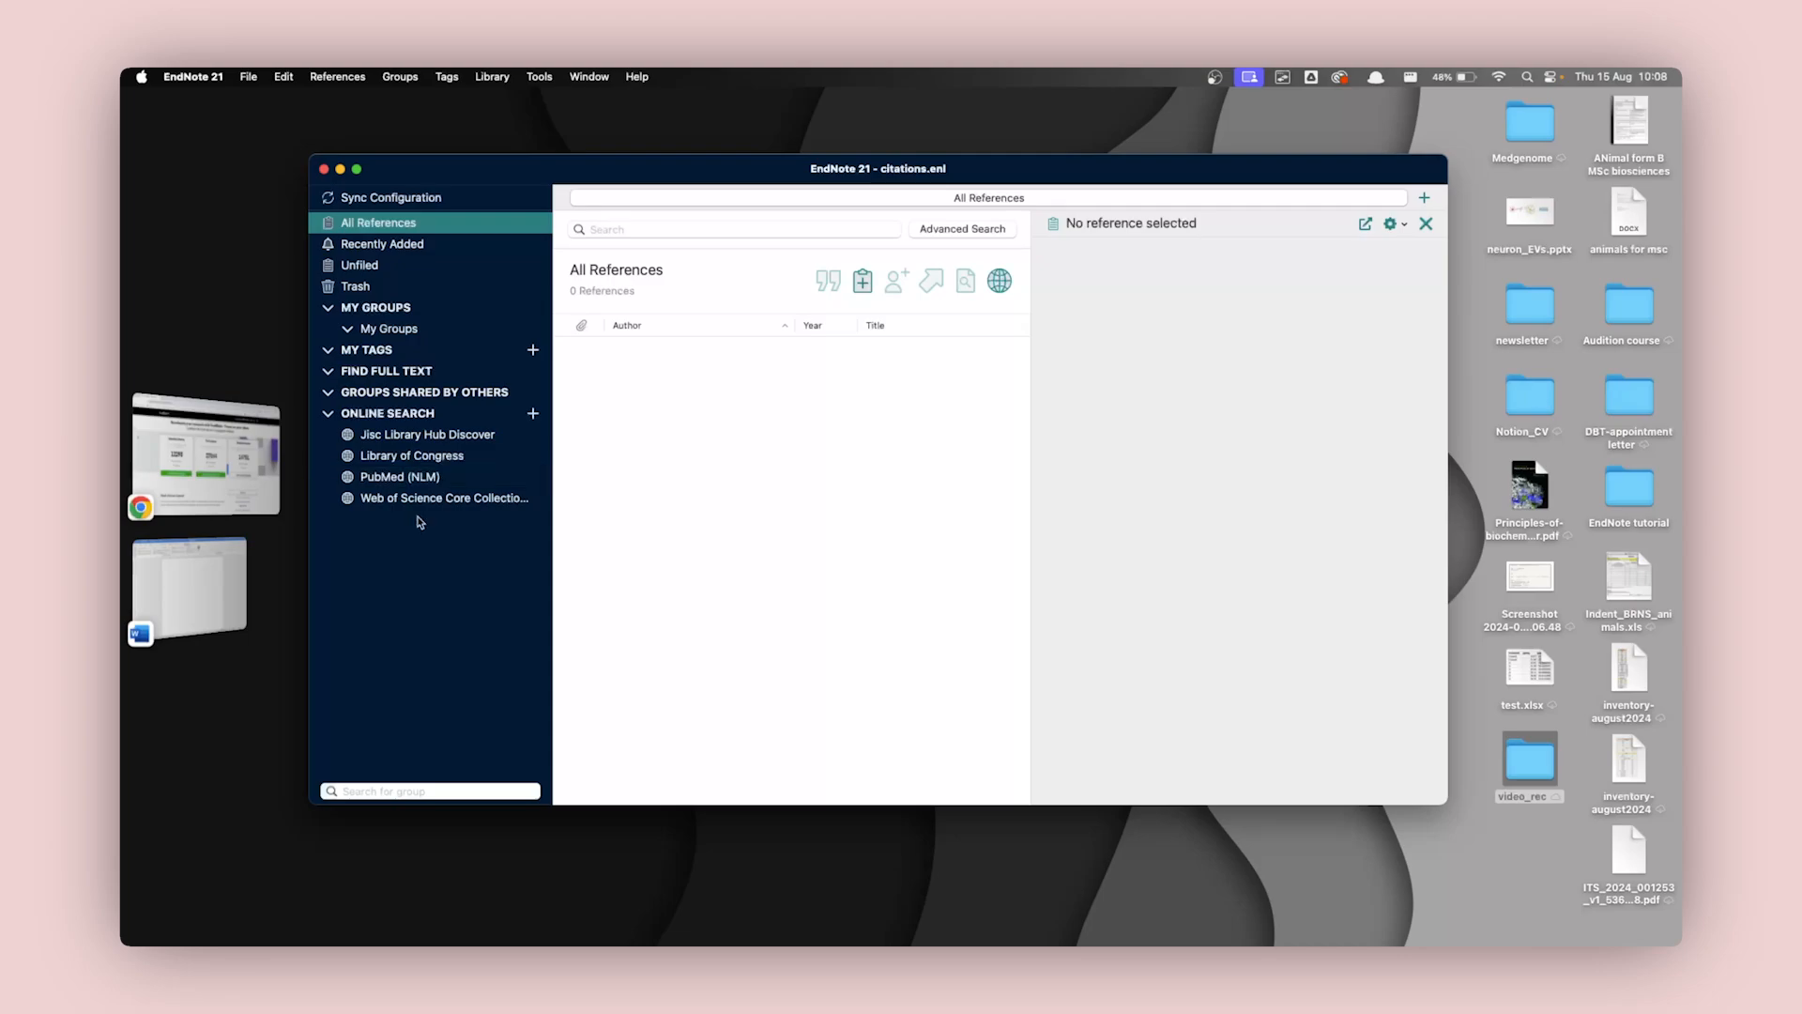
{"action": "left_click", "coordinate": [406, 480]}
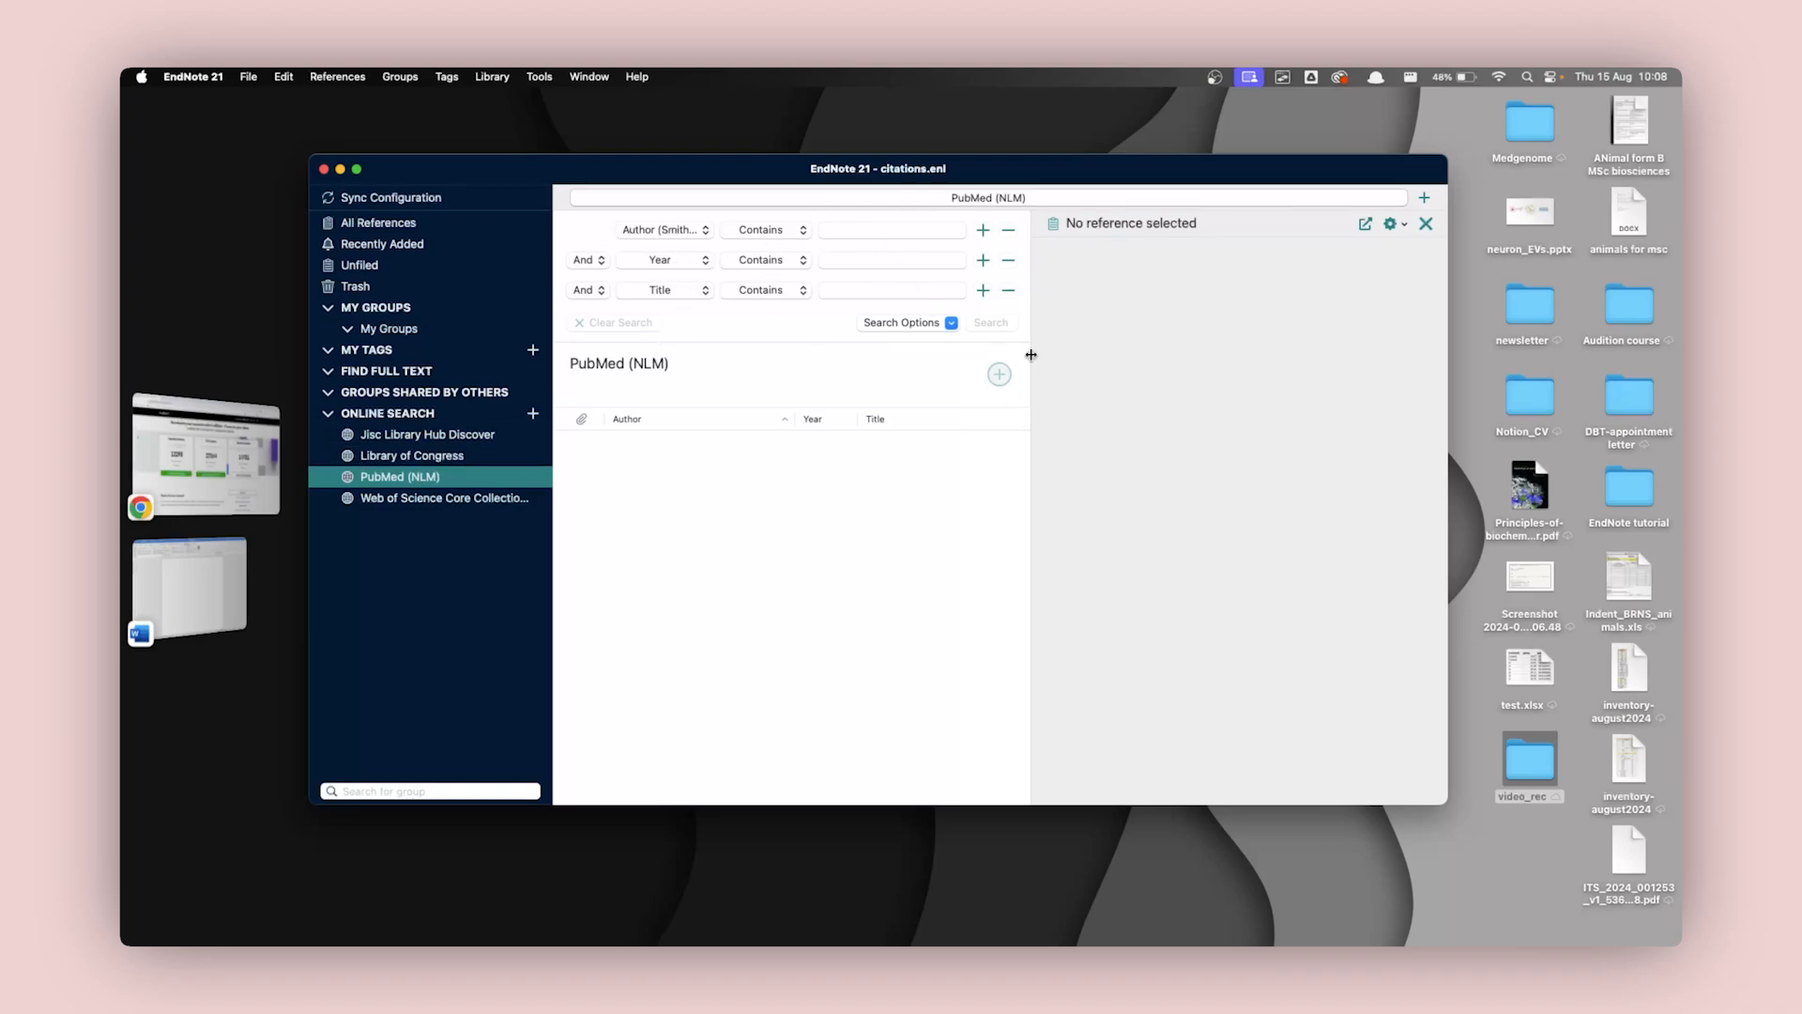
{"action": "left_click_drag", "start_coordinate": [1031, 356], "coordinate": [1143, 357]}
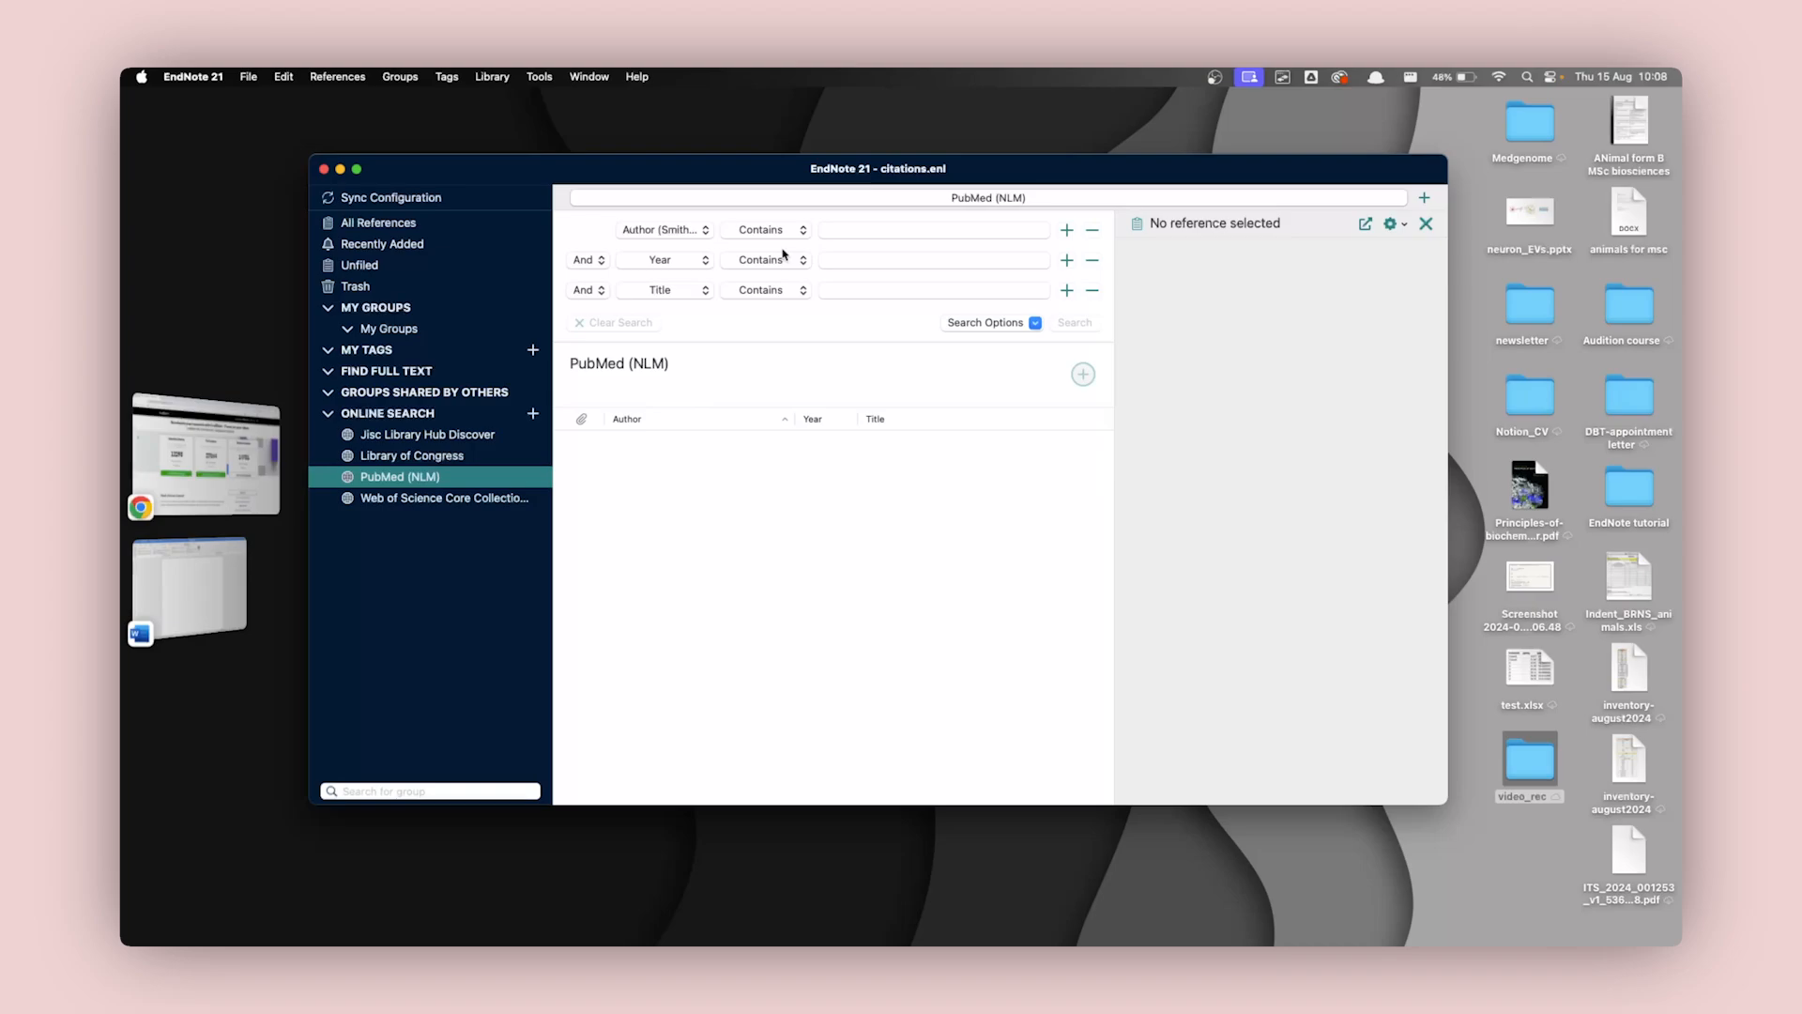
Switch to the Word document and enter two filler sentences, "fjadlfkaldmsfmasfalmfklFLK. asjasdkasjdkasdjasdjask".
{"action": "key", "text": "super+Tab"}
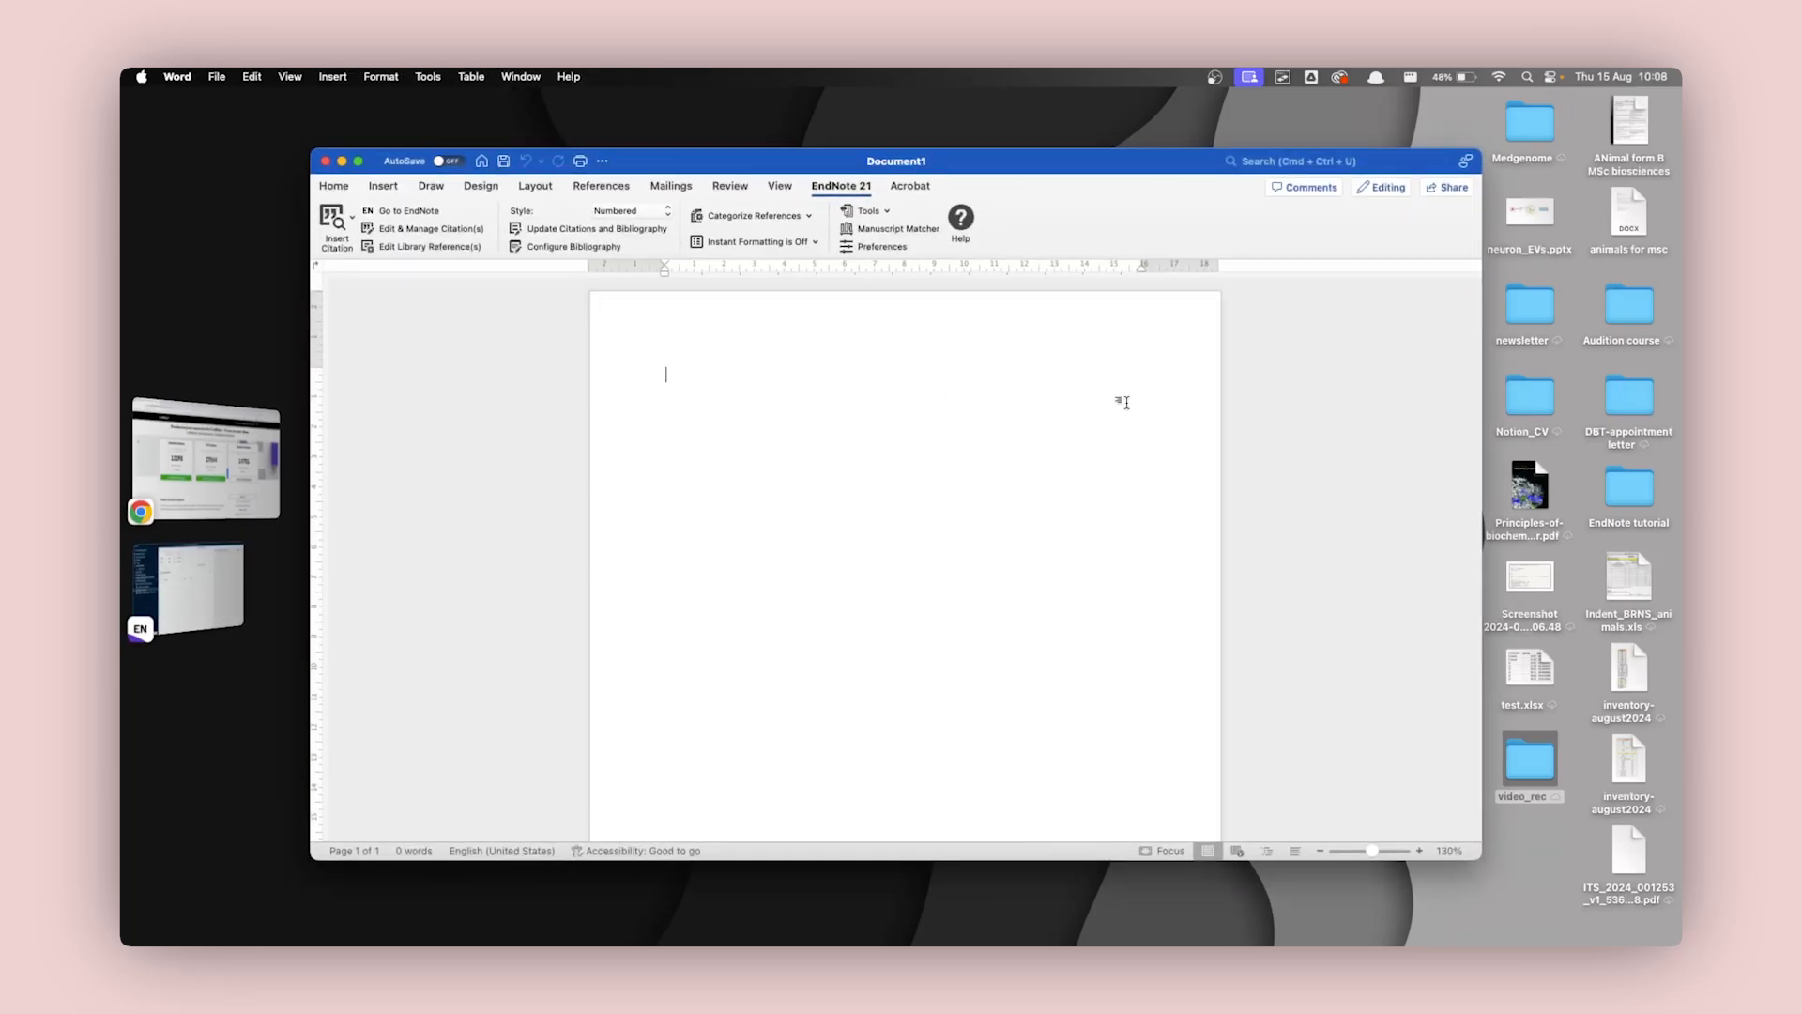
{"action": "type", "text": "fjadlfkaldmsfmasfalmfklFLK"}
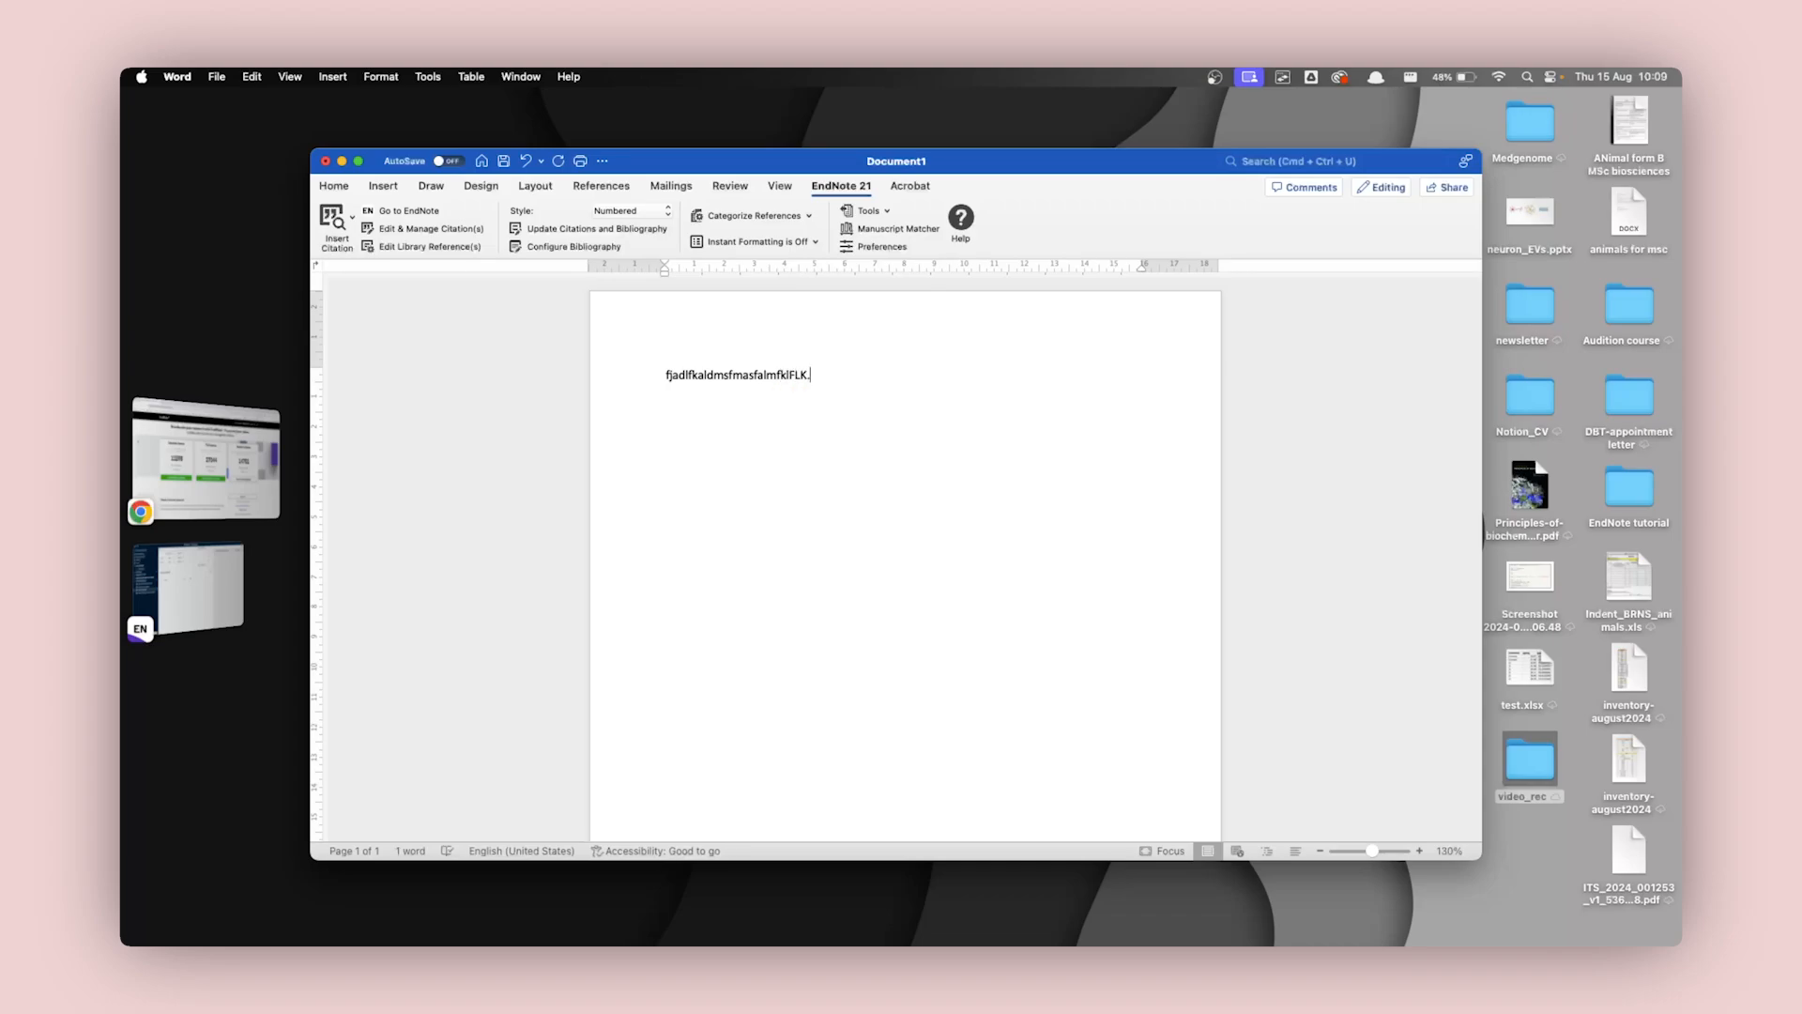
{"action": "type", "text": ". asjasdkasjdkasdjasdjask"}
Try out a "(ref)" citation placeholder before the full stop of the first filler sentence.
{"action": "left_click", "coordinate": [806, 376]}
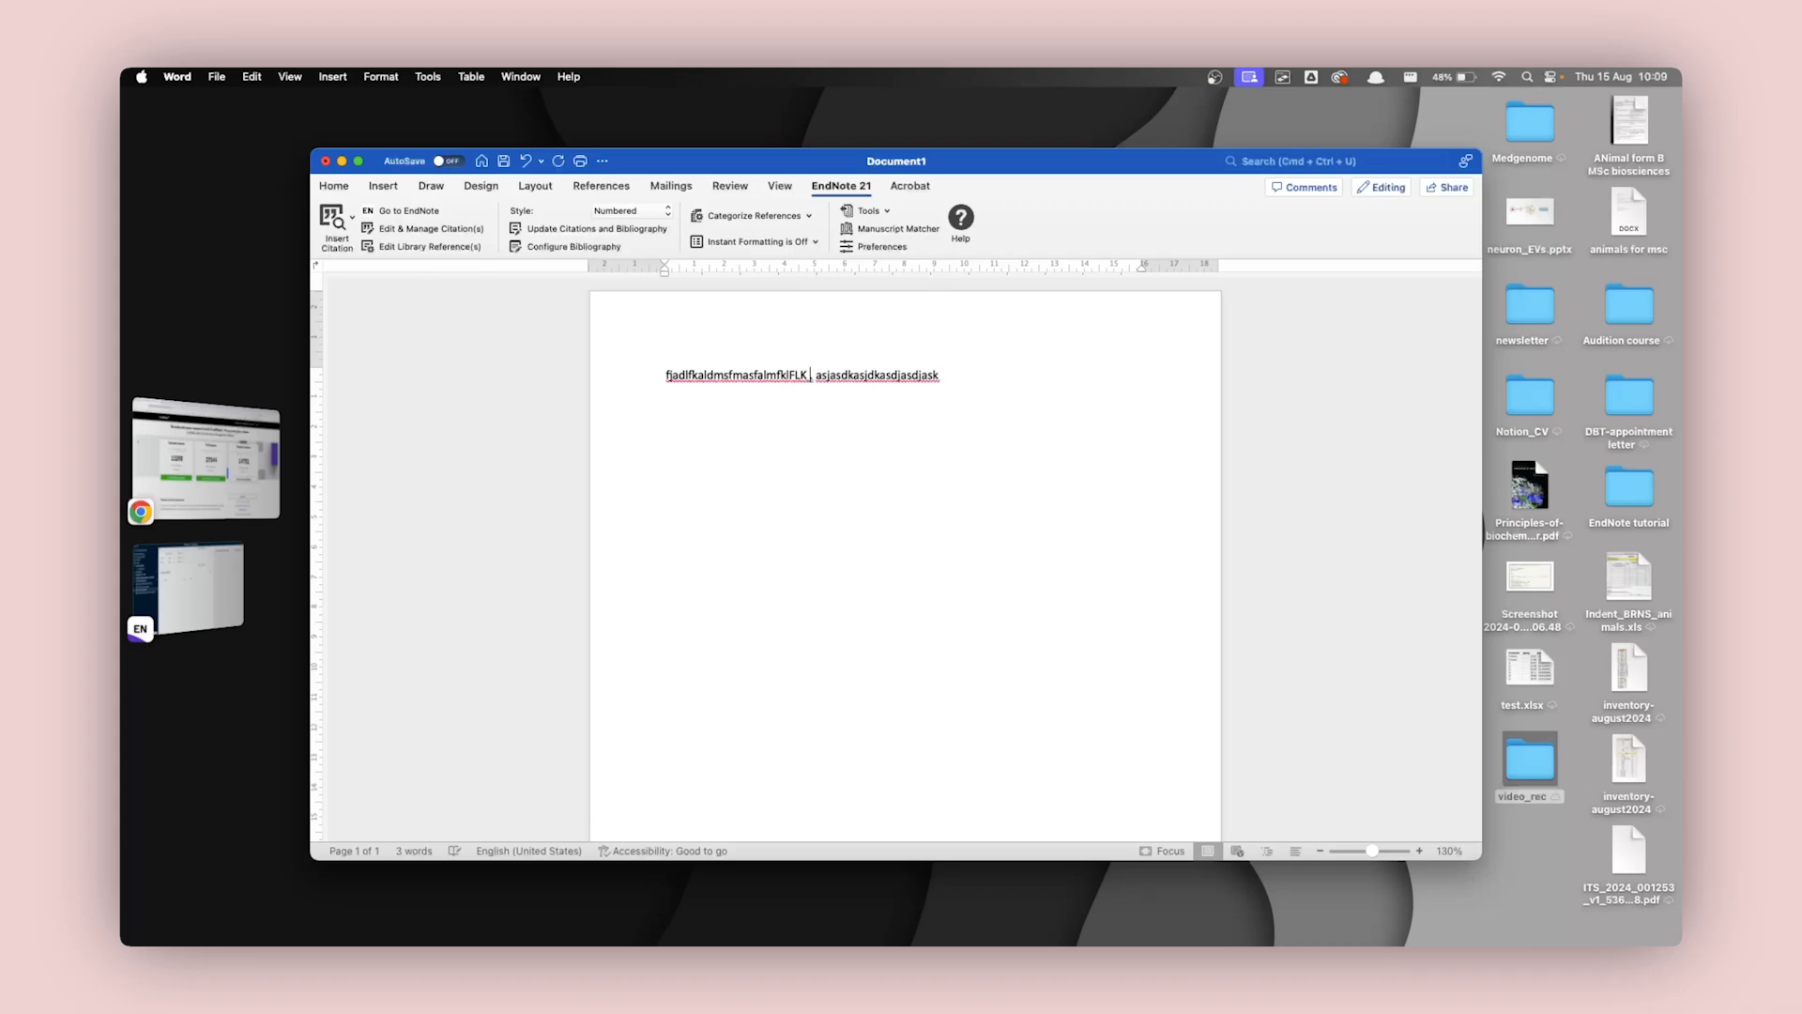
{"action": "type", "text": "()ref"}
{"action": "key", "text": "Right"}
{"action": "key", "text": "Right"}
{"action": "key", "text": "BackSpace"}
{"action": "key", "text": "BackSpace"}
{"action": "key", "text": "BackSpace"}
{"action": "key", "text": "BackSpace"}
{"action": "key", "text": "BackSpace"}
Switch to Chrome, open PubMed in a new tab and search for the author's full name.
{"action": "left_click", "coordinate": [206, 459]}
{"action": "left_click", "coordinate": [399, 104]}
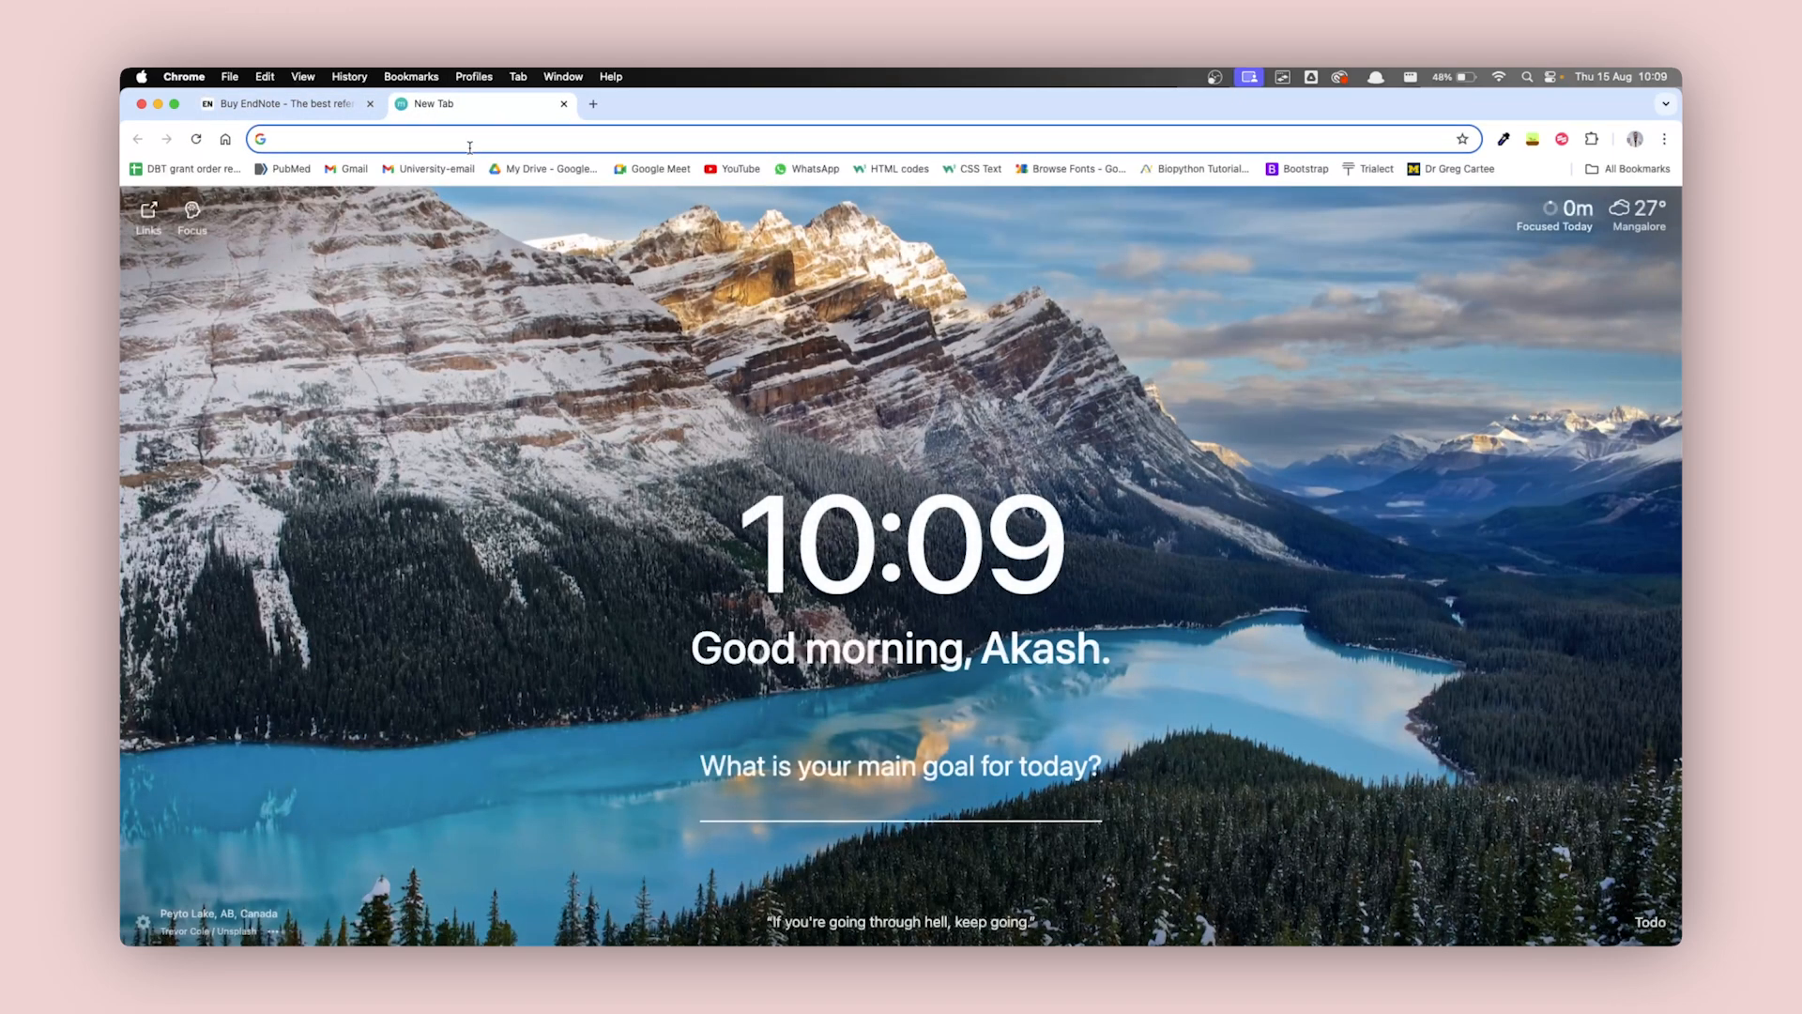
{"action": "left_click", "coordinate": [286, 170]}
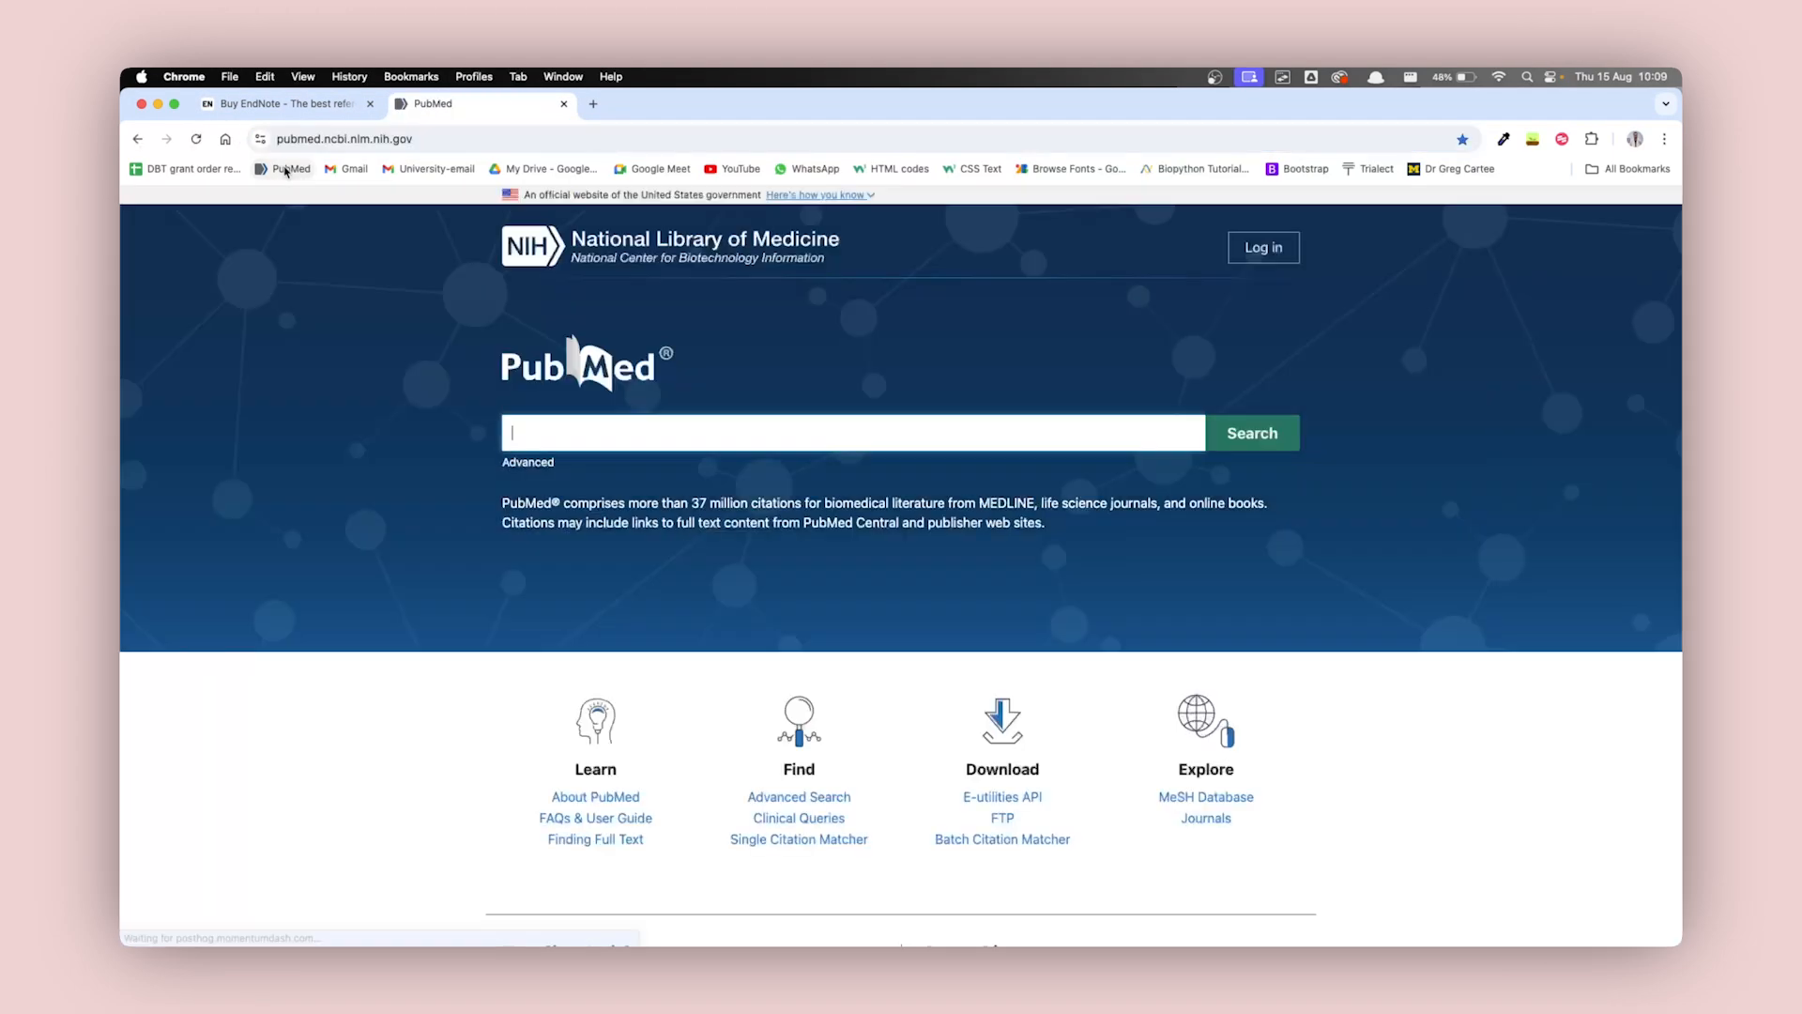
{"action": "left_click", "coordinate": [885, 445]}
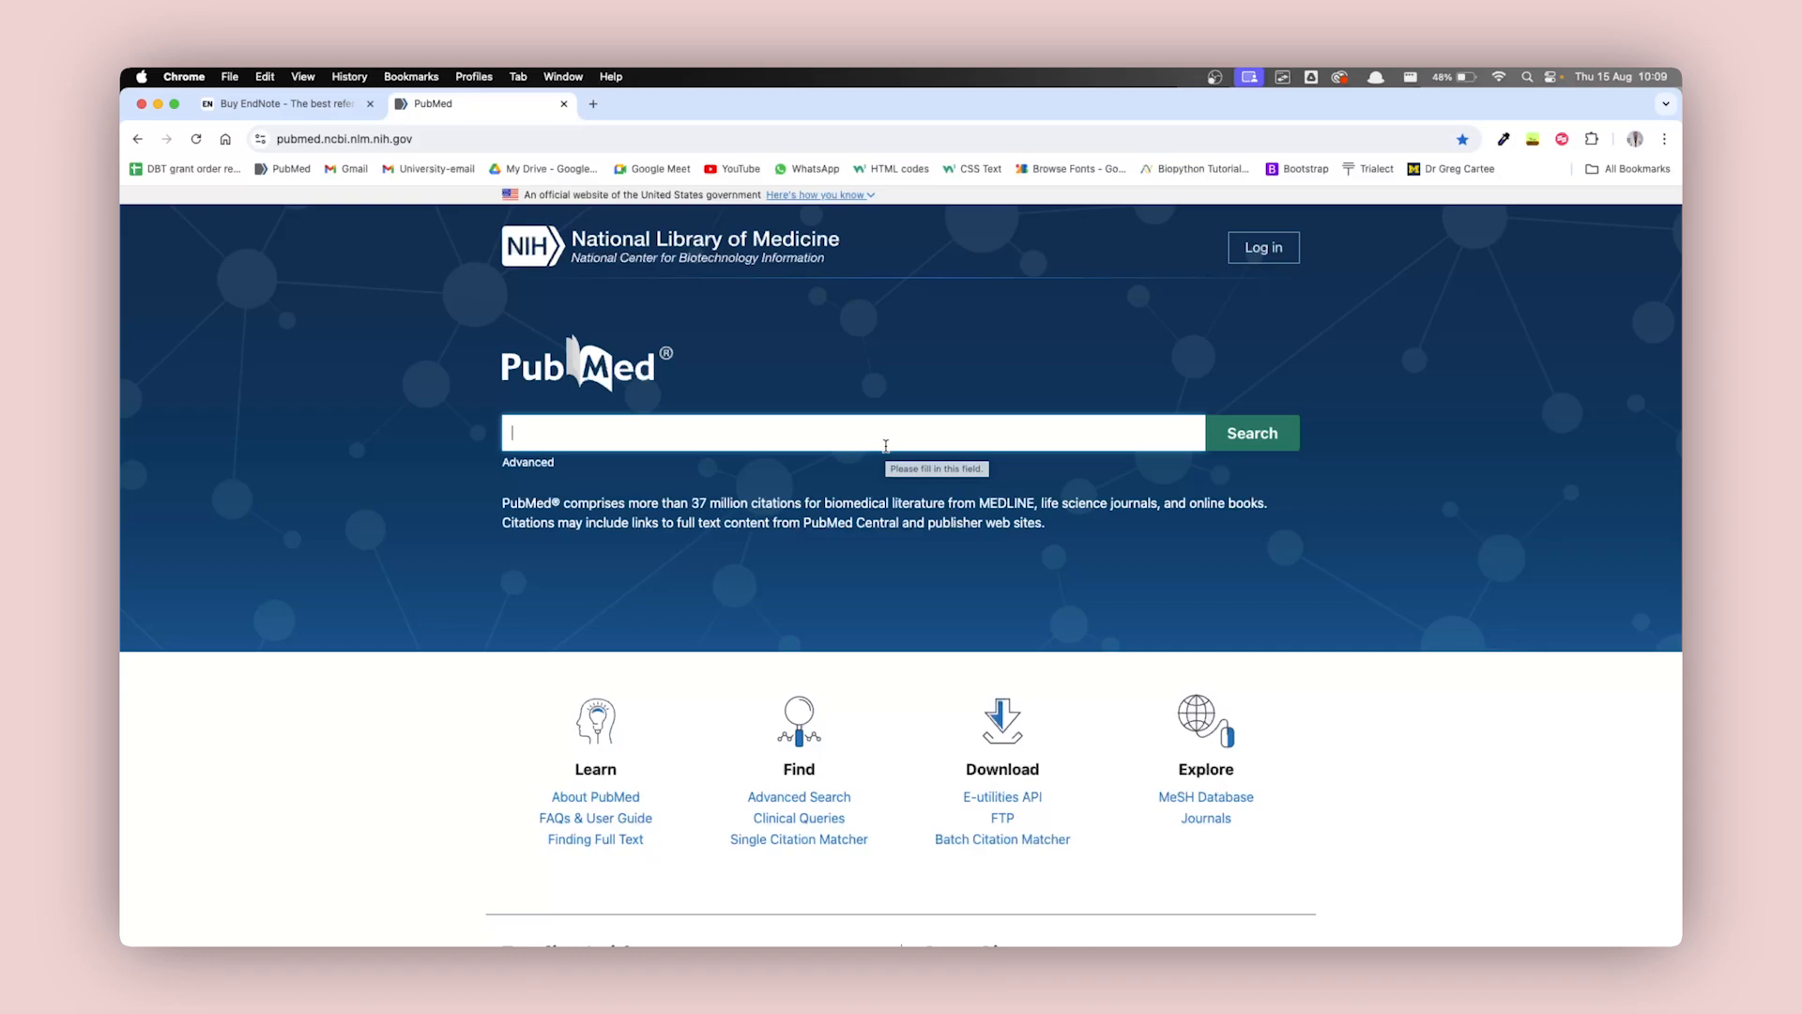
{"action": "type", "text": "akash mitra"}
{"action": "key", "text": "Return"}
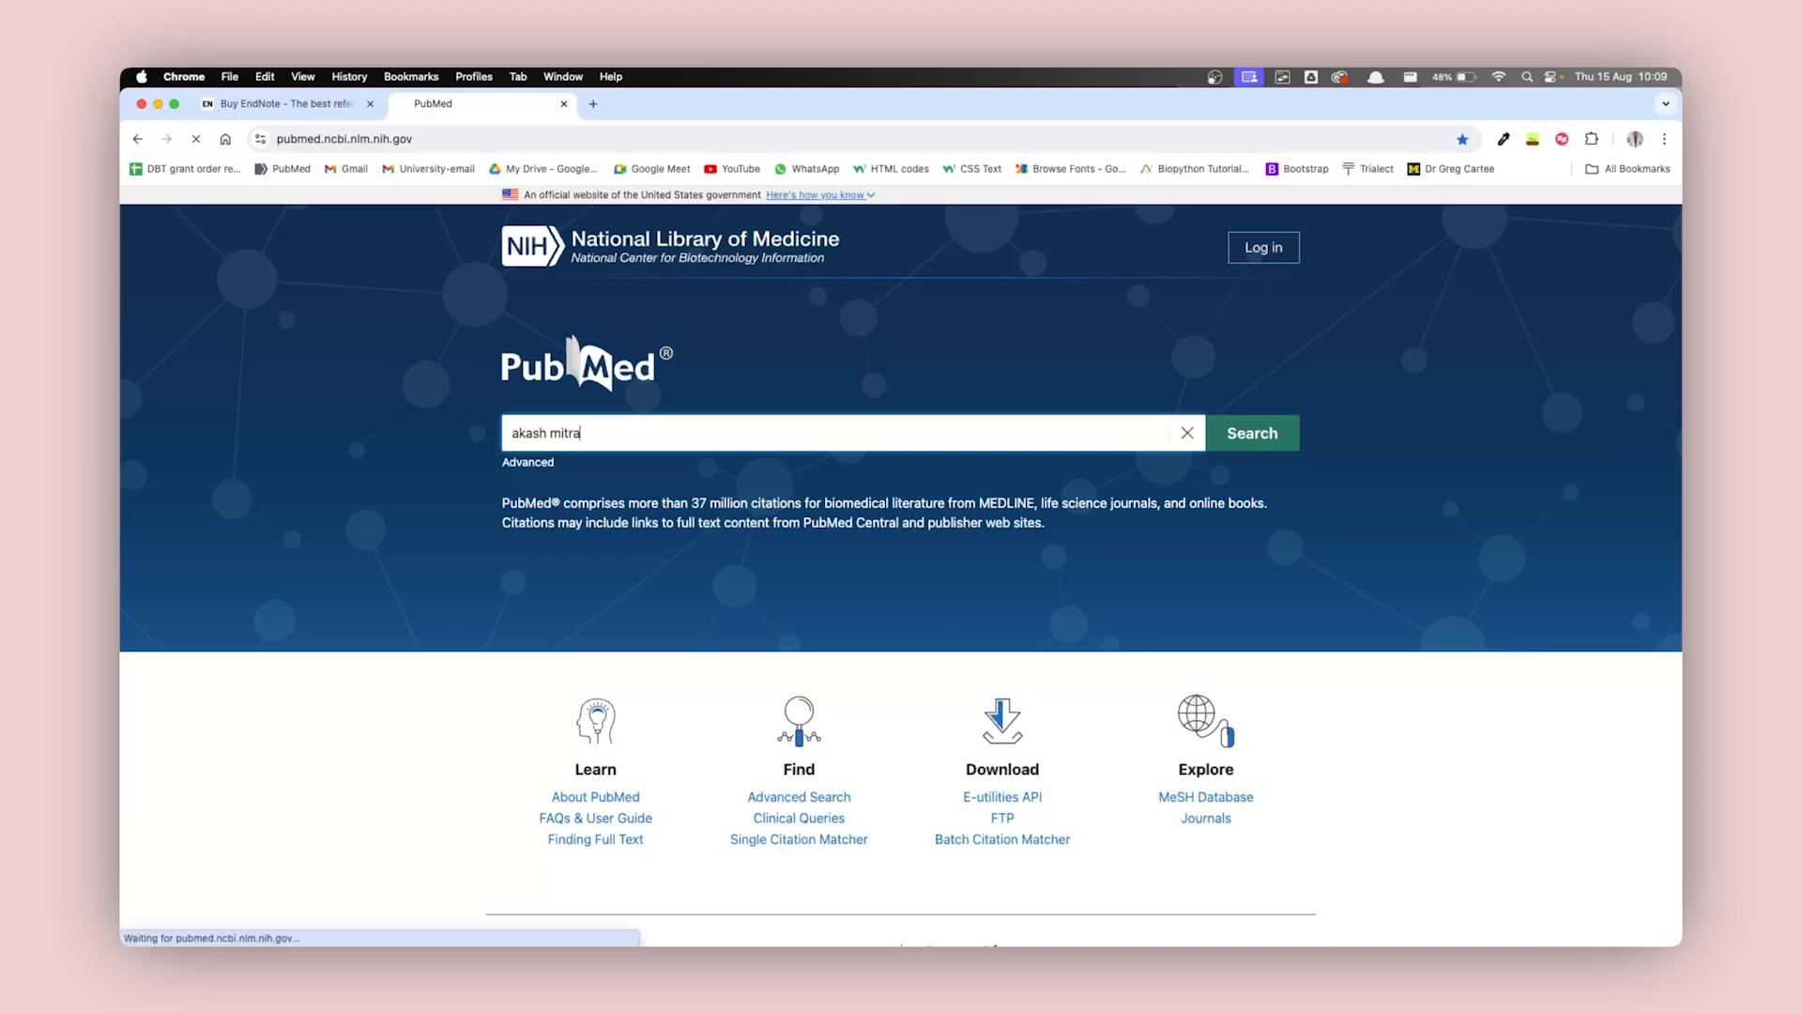
Open the article "Mitigation of chronic glucotoxicity-mediated skeletal muscle atrophy by arachidonic acid" from the search results.
{"action": "scroll", "coordinate": [966, 549], "scroll_direction": "down", "scroll_amount": 10}
{"action": "scroll", "coordinate": [973, 550], "scroll_direction": "up", "scroll_amount": 3}
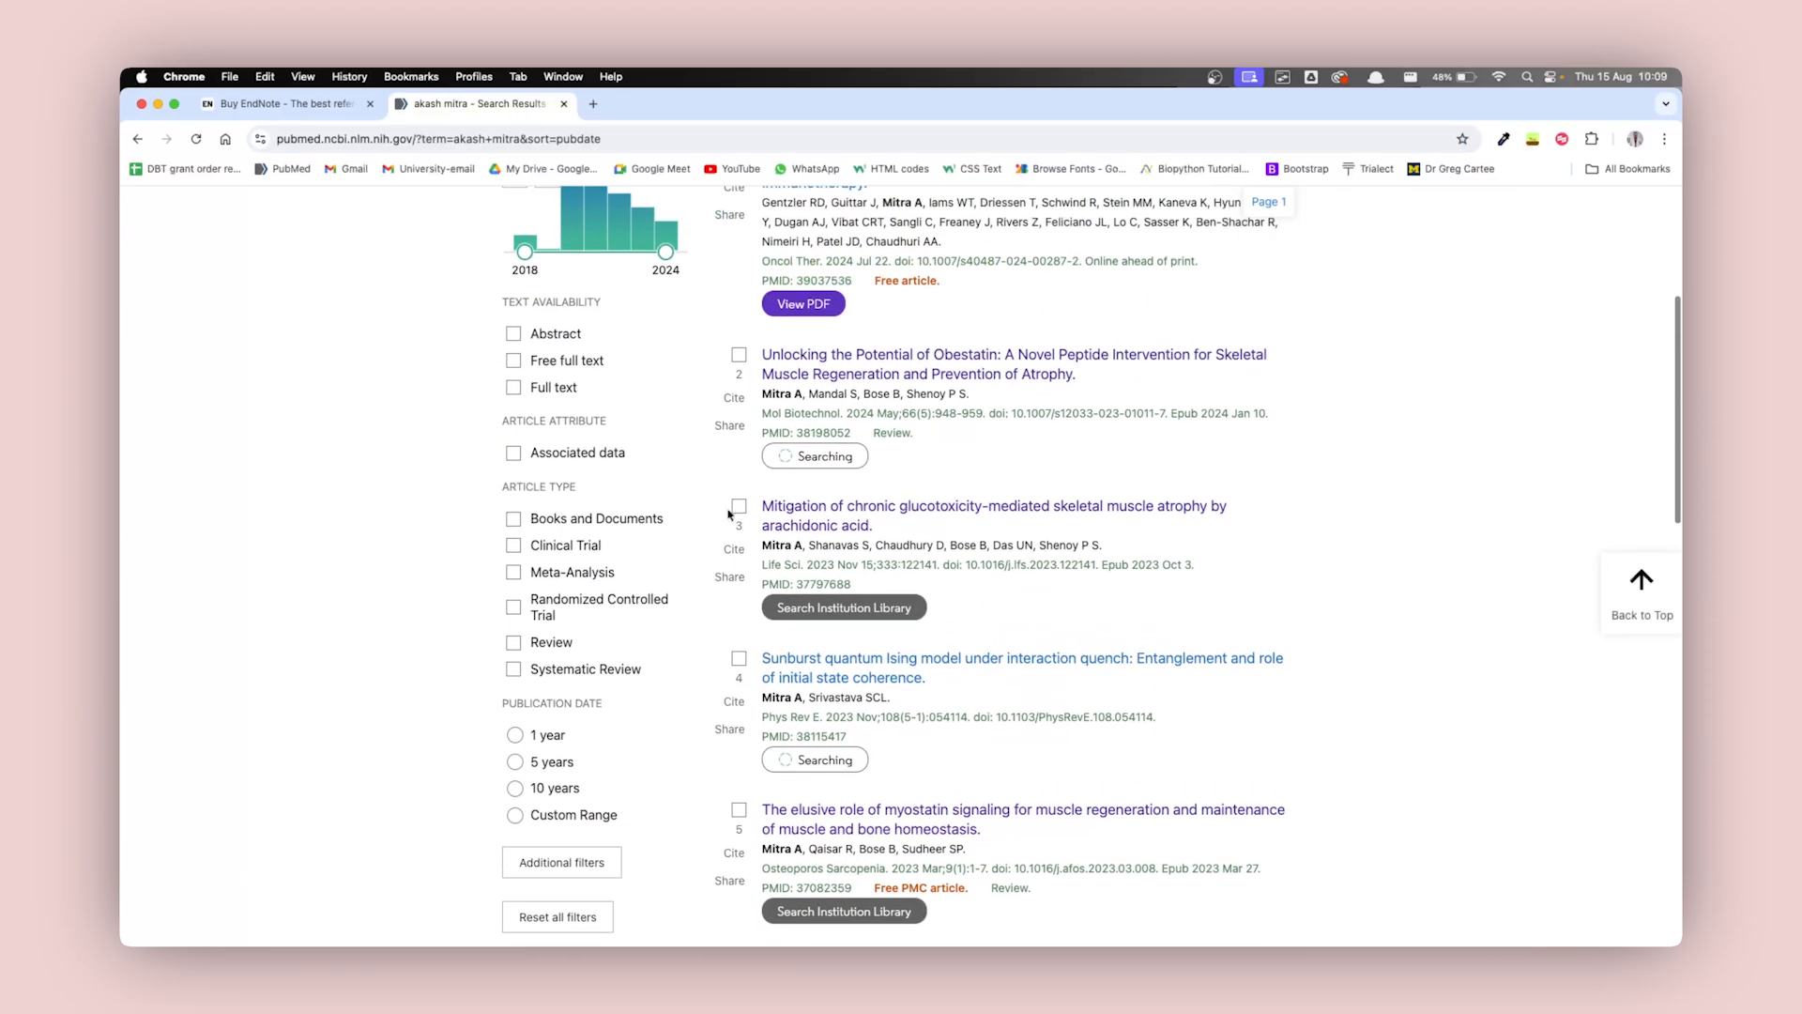
{"action": "left_click", "coordinate": [809, 511]}
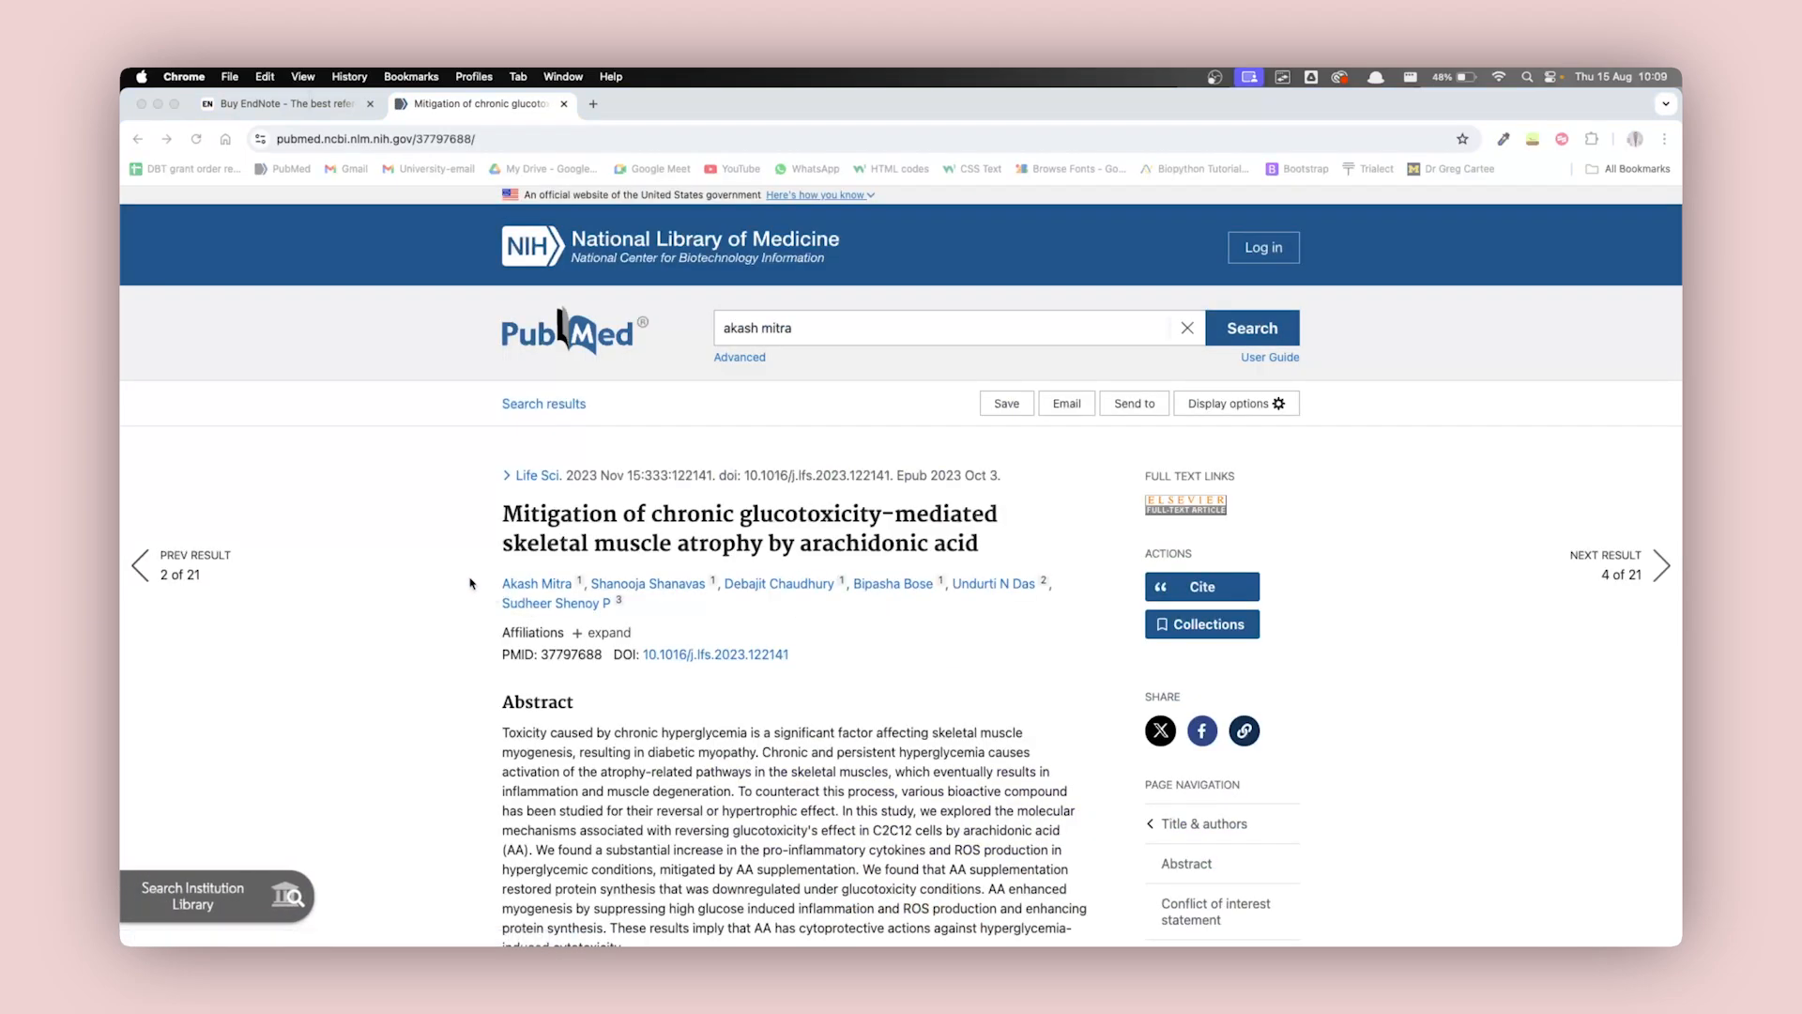
Copy the article's PMID from its PubMed record and switch back to the Word document.
{"action": "scroll", "coordinate": [474, 586], "scroll_direction": "down", "scroll_amount": 3}
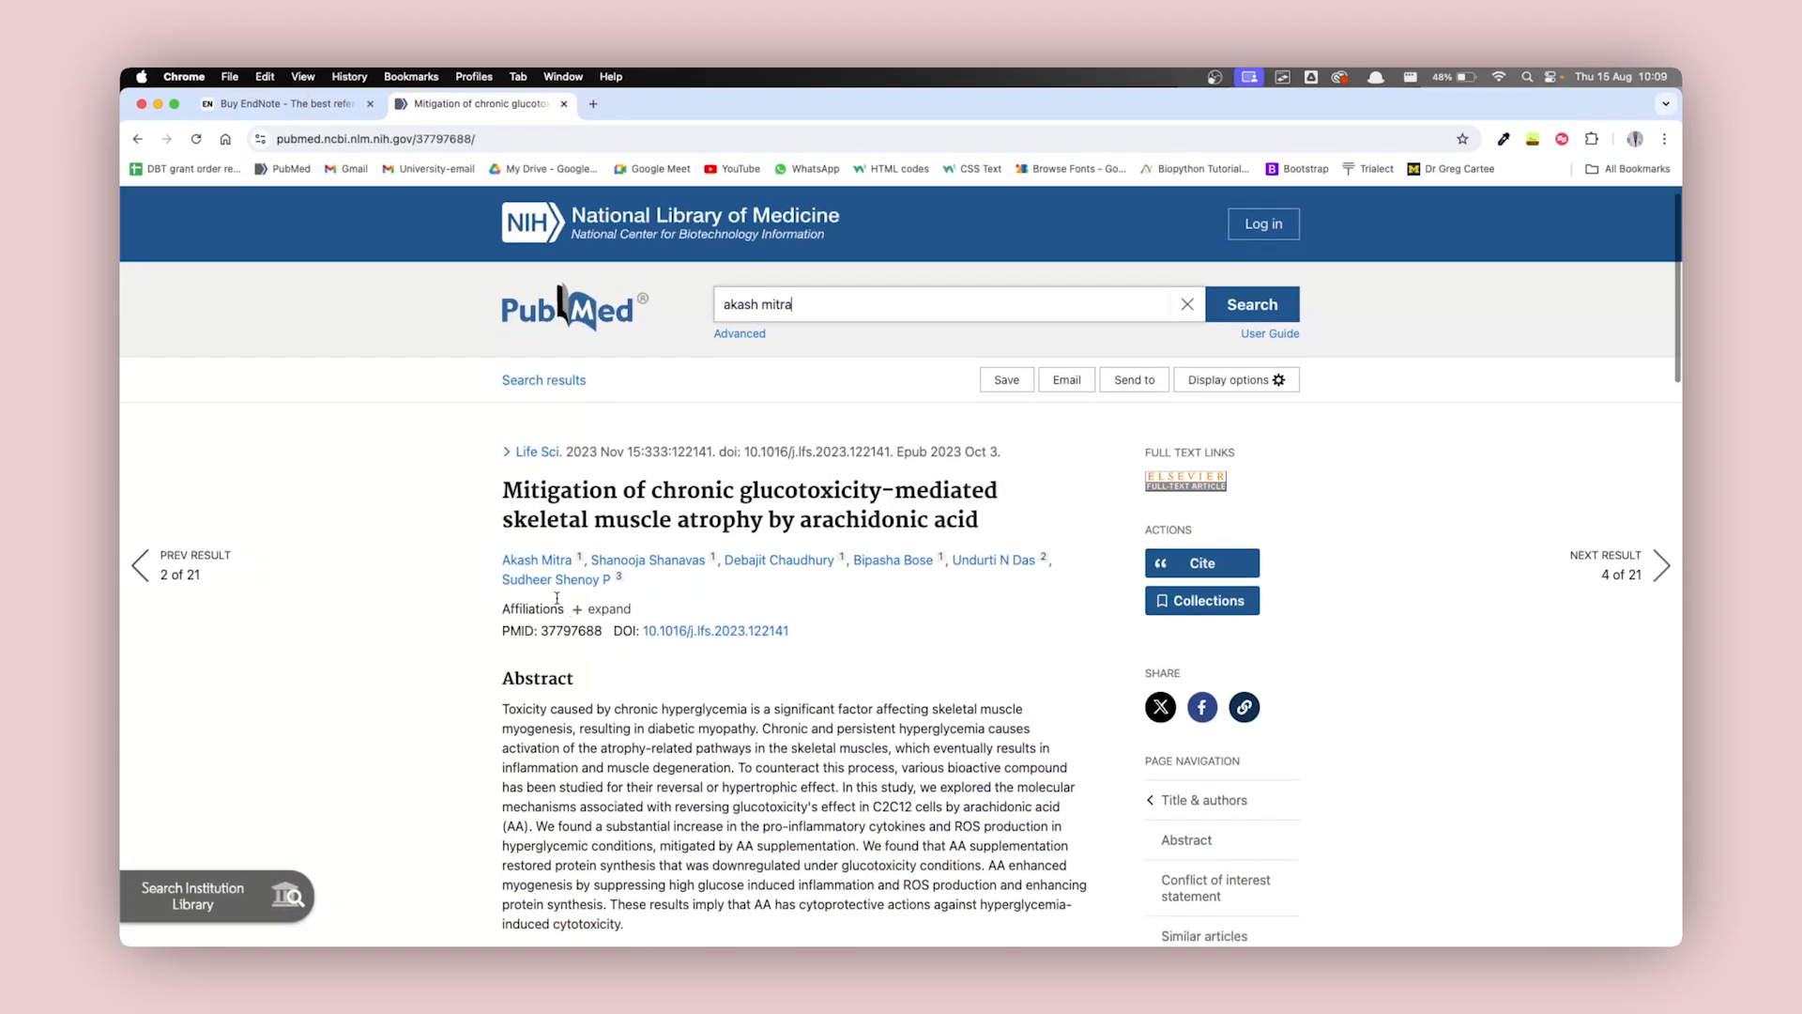
{"action": "scroll", "coordinate": [543, 601], "scroll_direction": "down", "scroll_amount": 1}
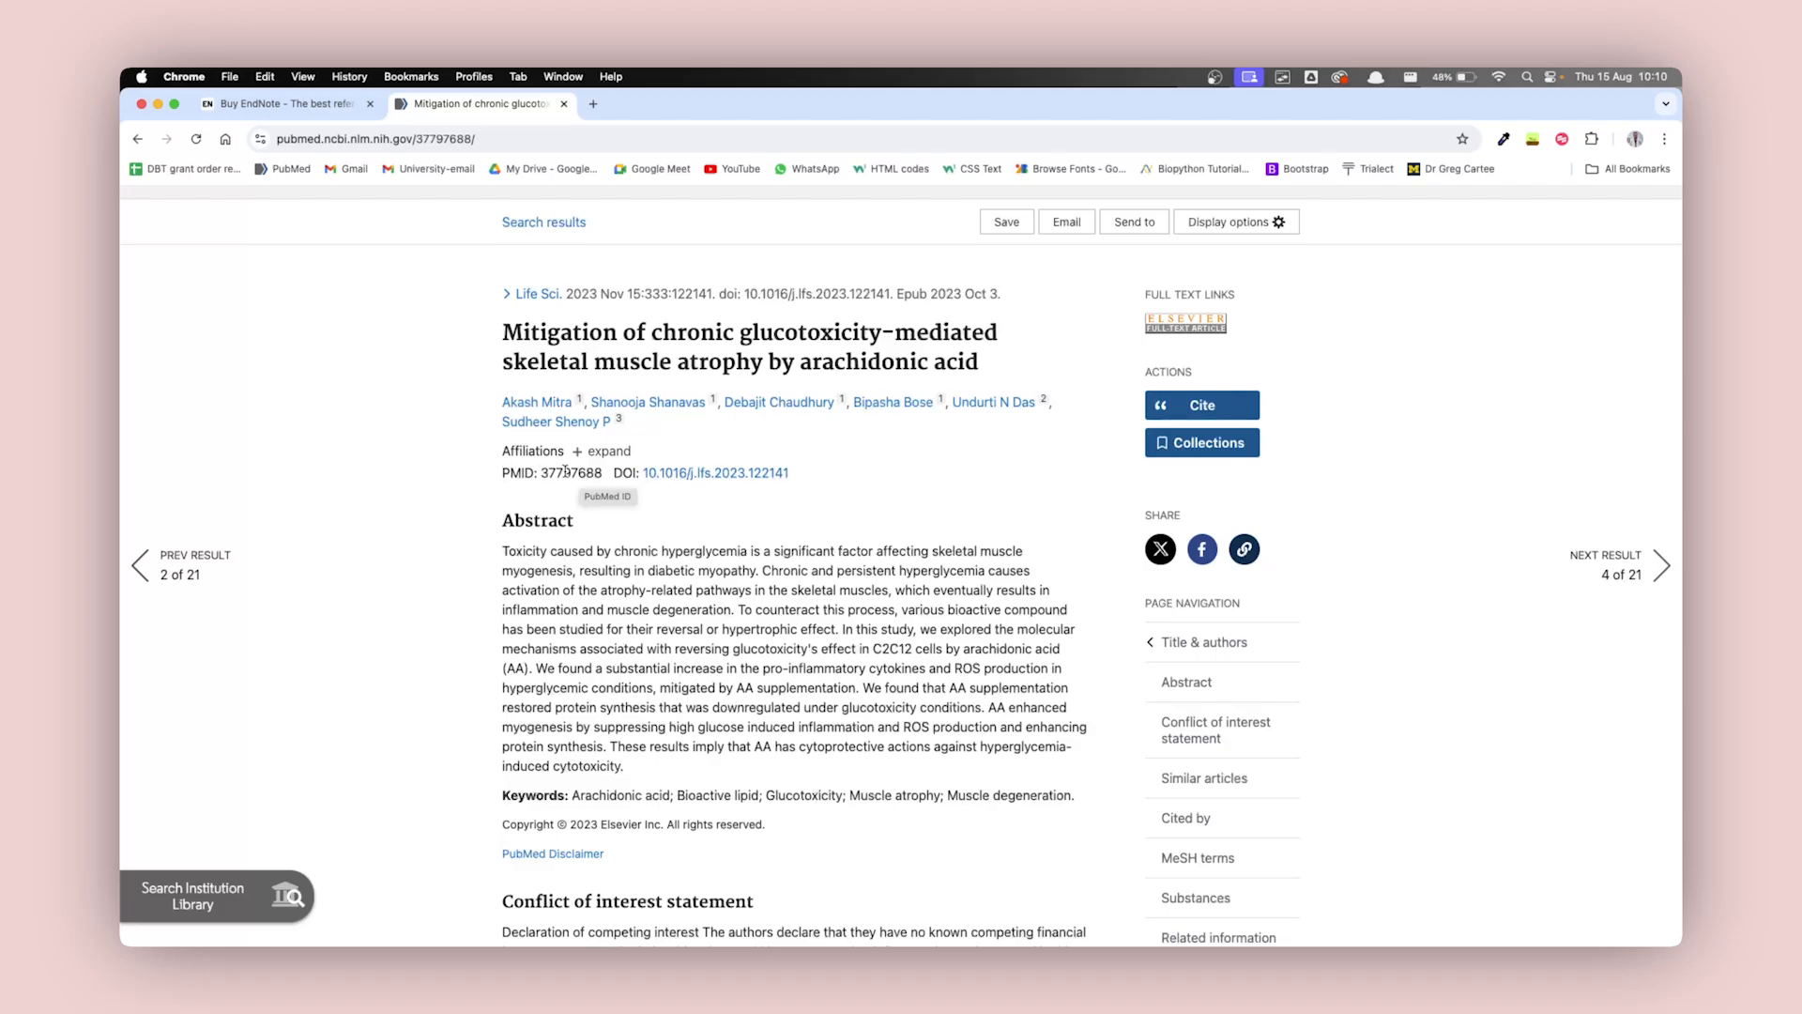
{"action": "double_click", "coordinate": [566, 470]}
{"action": "key", "text": "super+c"}
{"action": "left_click", "coordinate": [260, 490]}
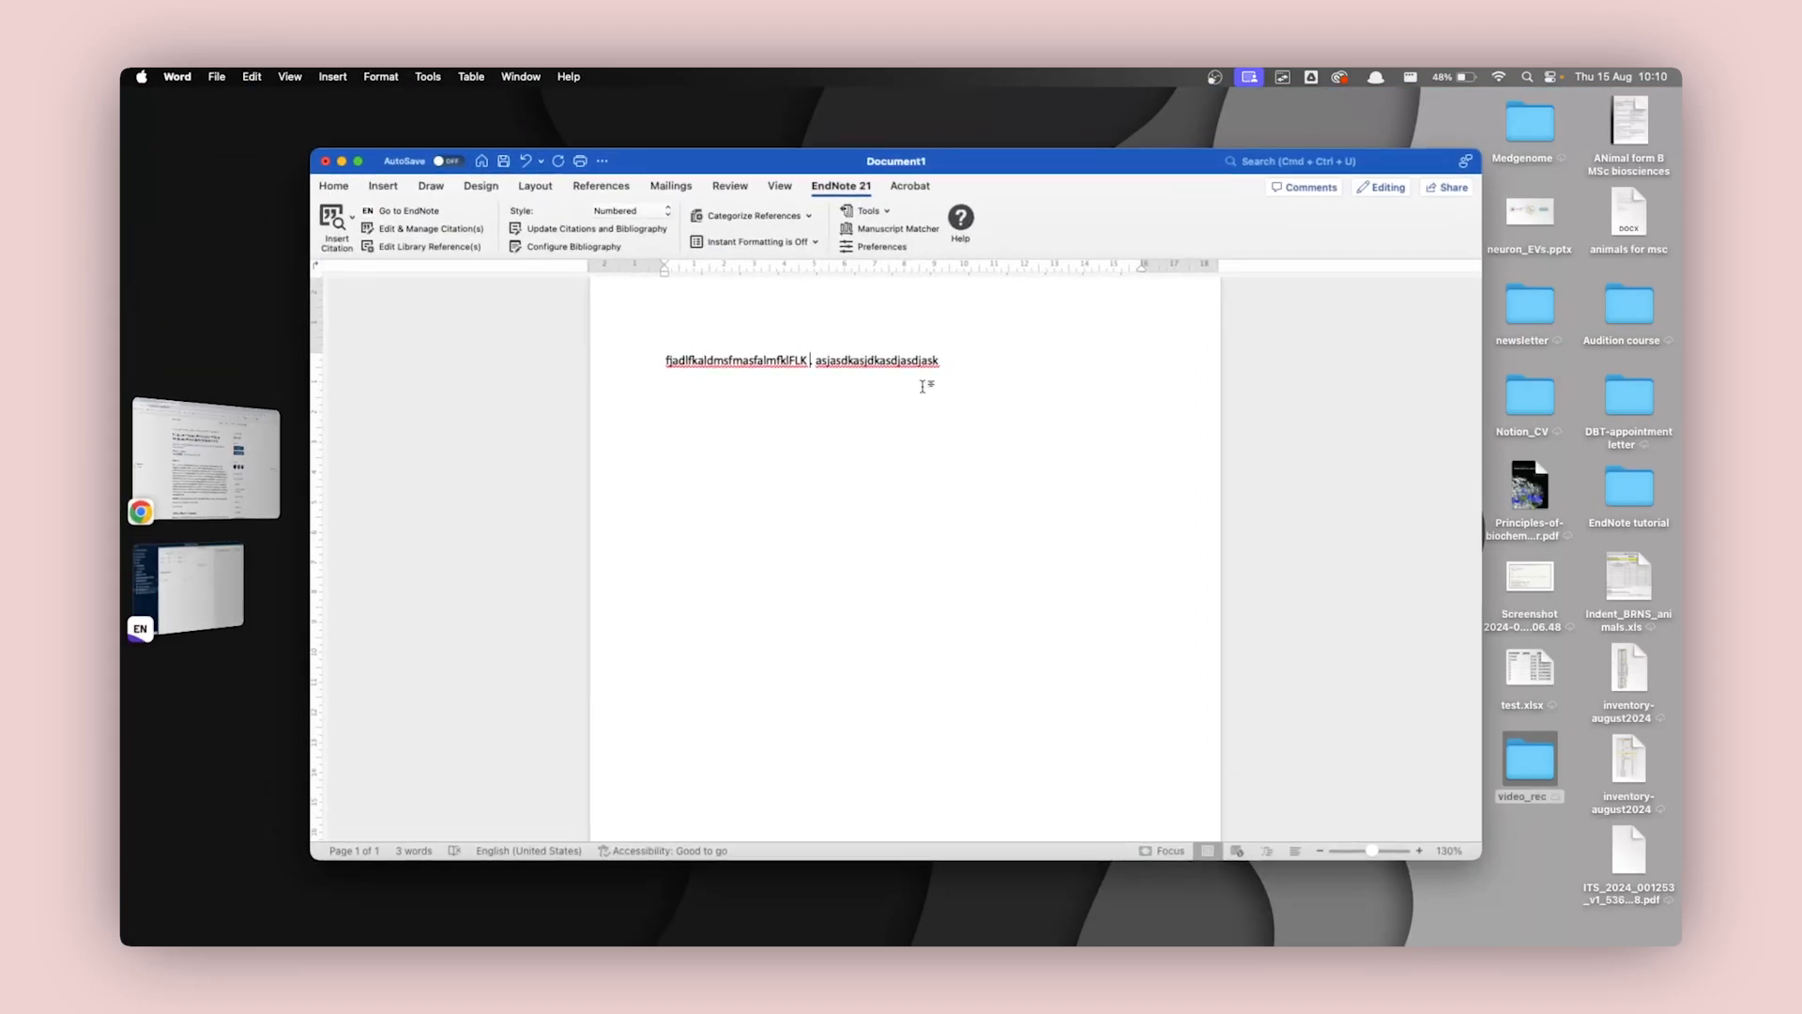
Paste the PMID 37797688 before the first sentence's full stop without its list formatting, and make it bold.
{"action": "left_click", "coordinate": [808, 359]}
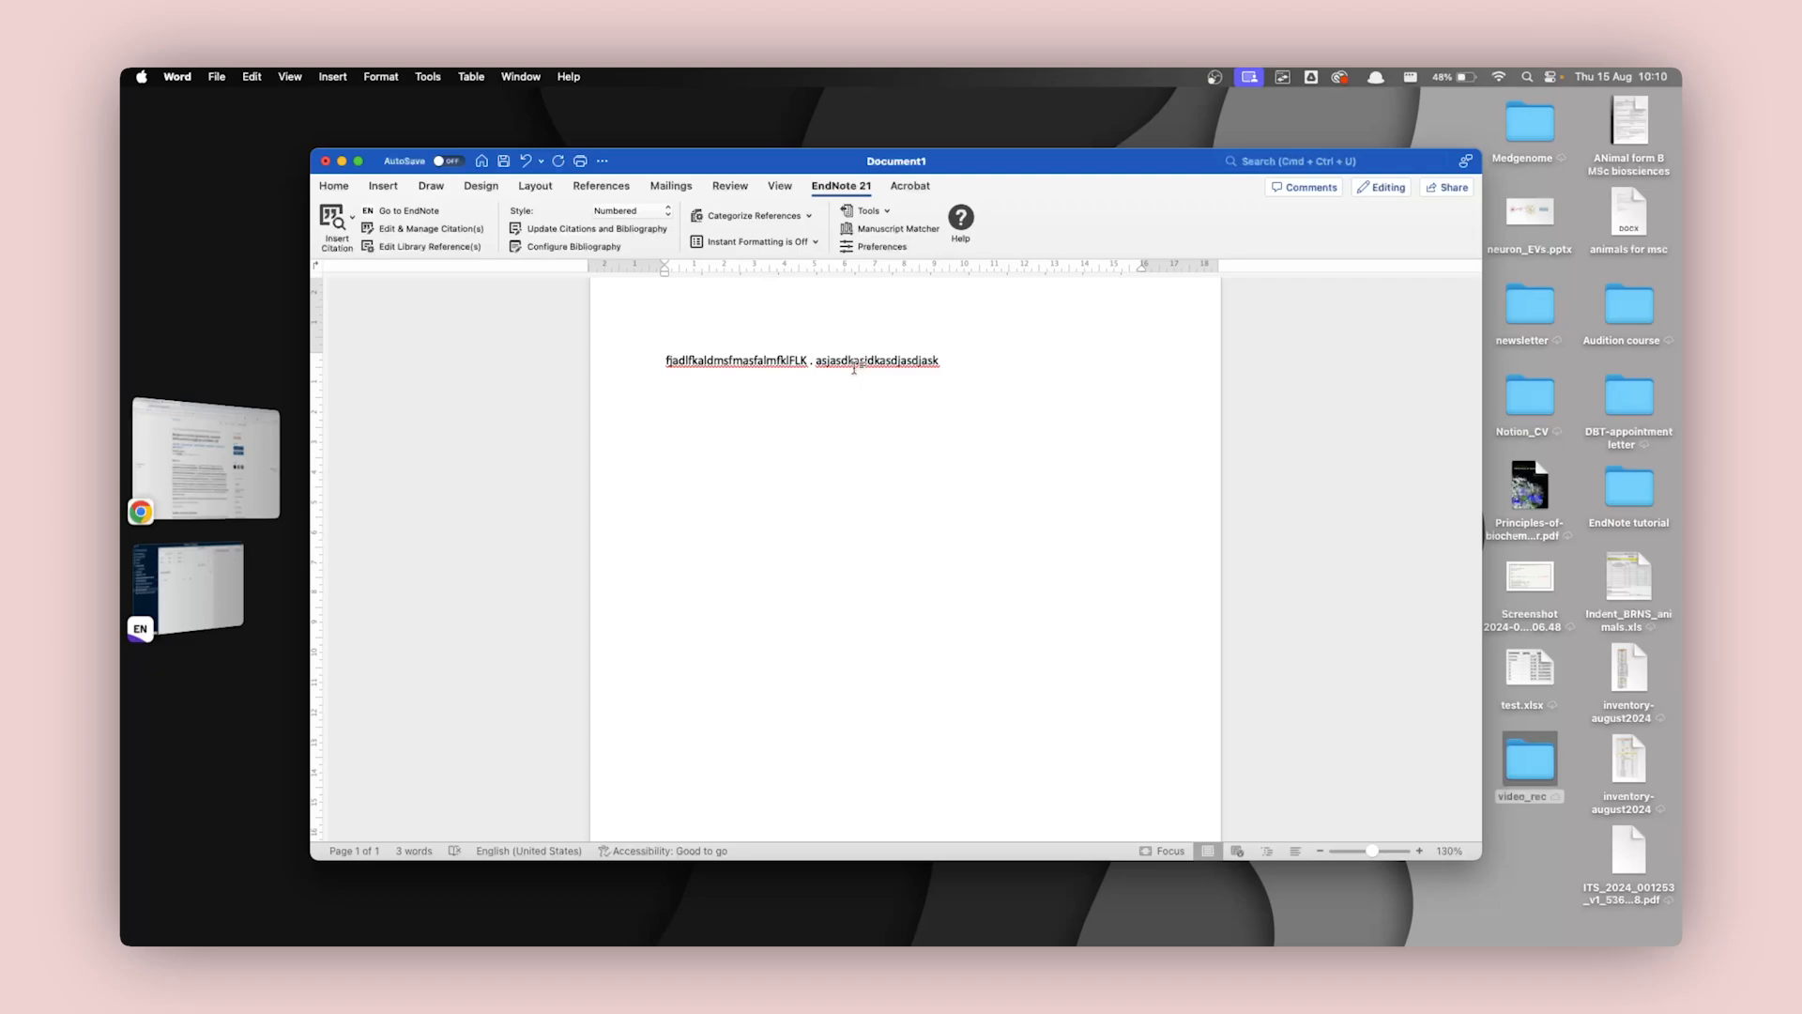
{"action": "key", "text": "super+v"}
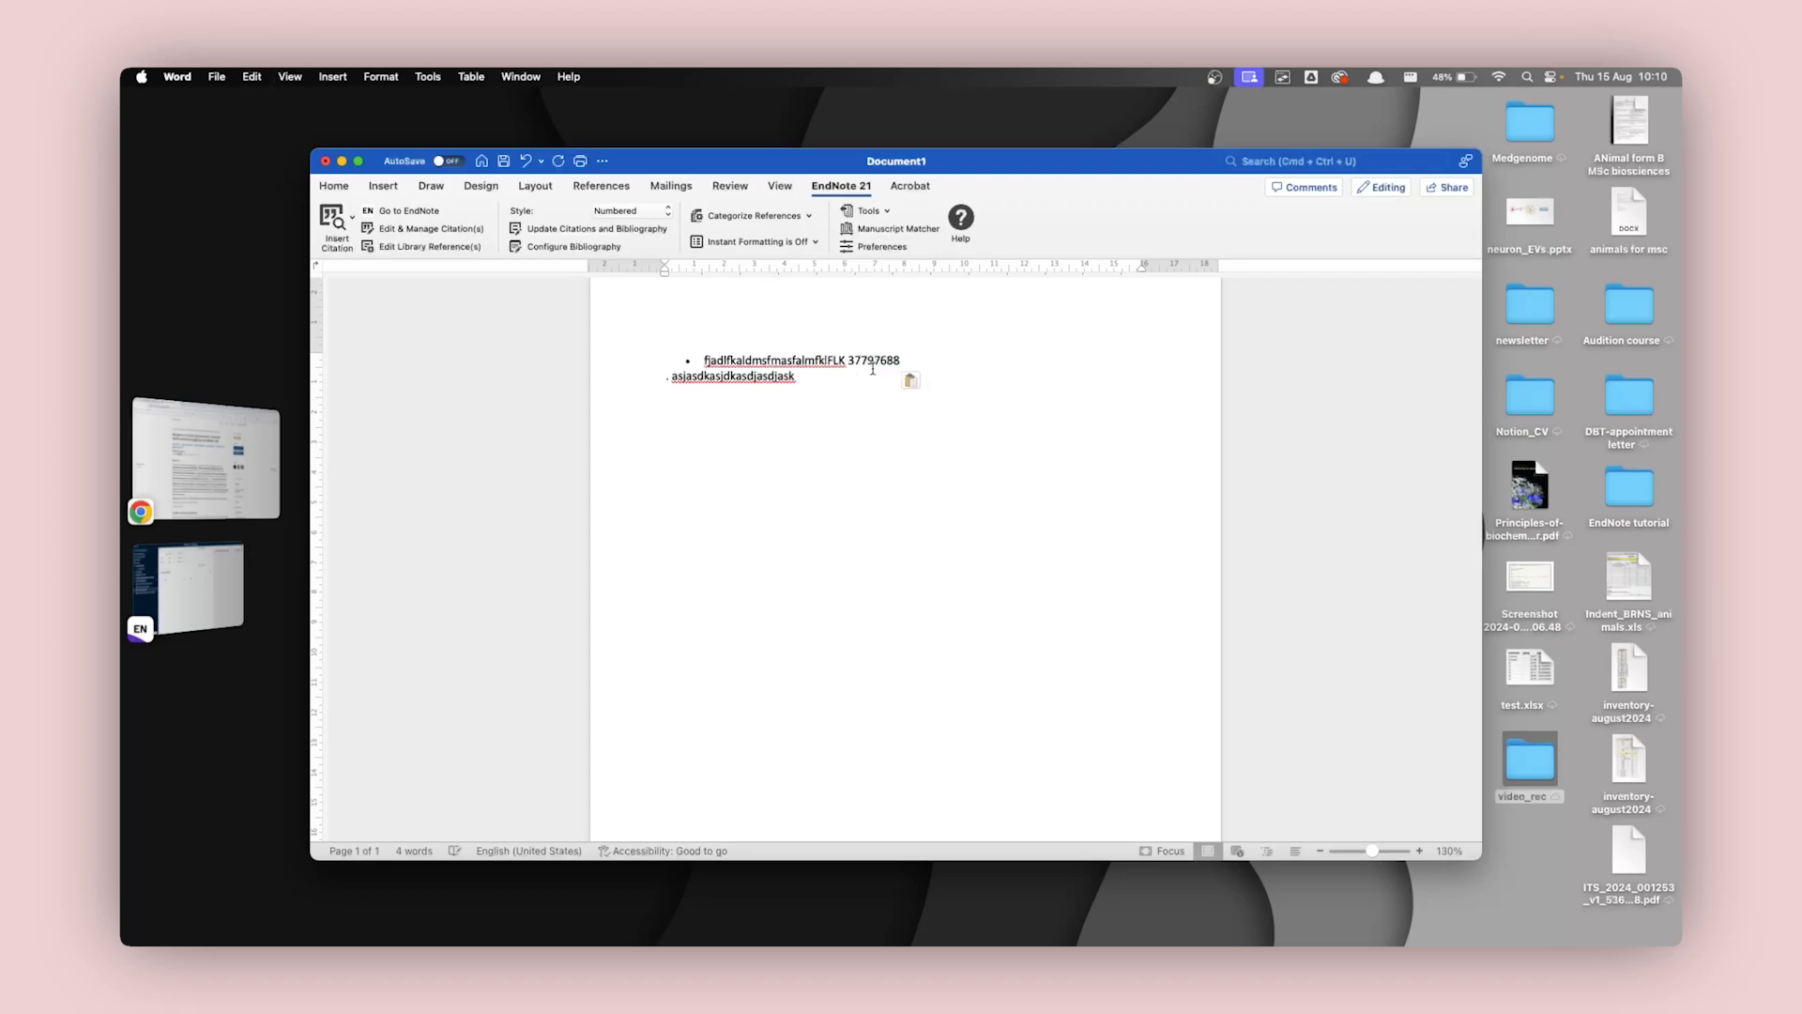
{"action": "left_click", "coordinate": [916, 379]}
{"action": "left_click", "coordinate": [955, 447]}
{"action": "left_click_drag", "start_coordinate": [812, 361], "coordinate": [863, 362]}
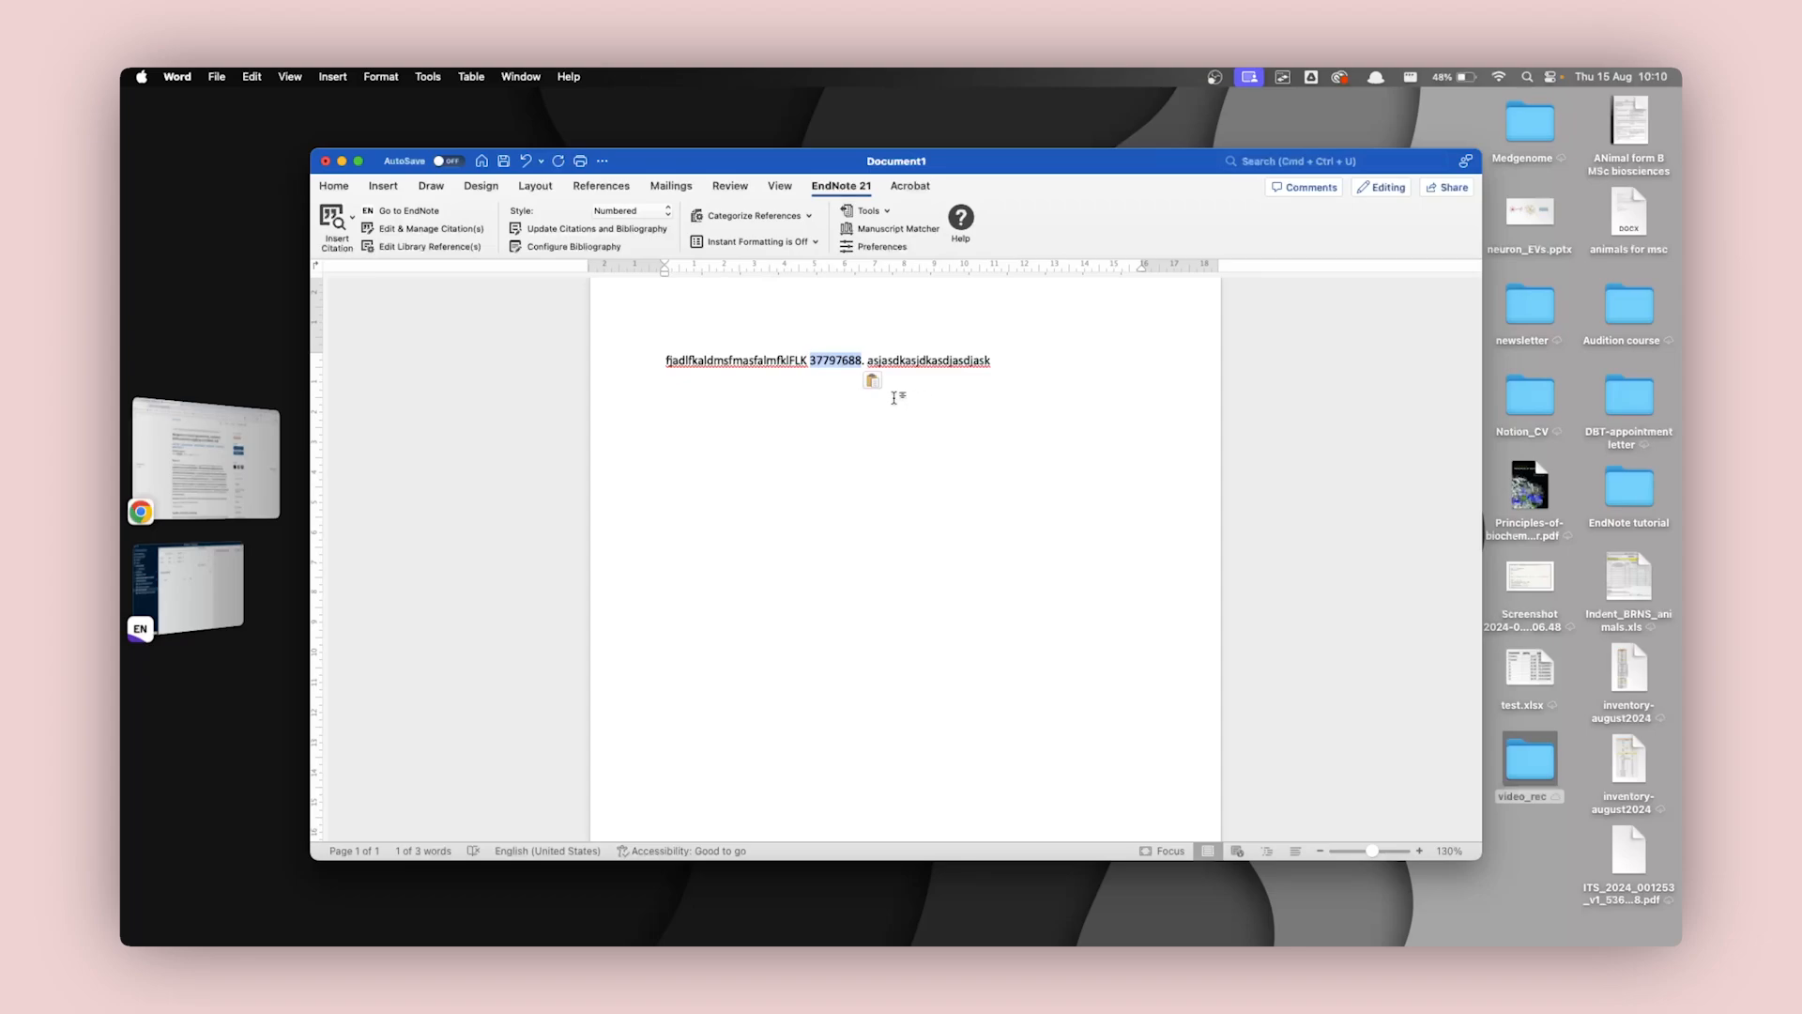
{"action": "key", "text": "super+b"}
{"action": "left_click", "coordinate": [1017, 366]}
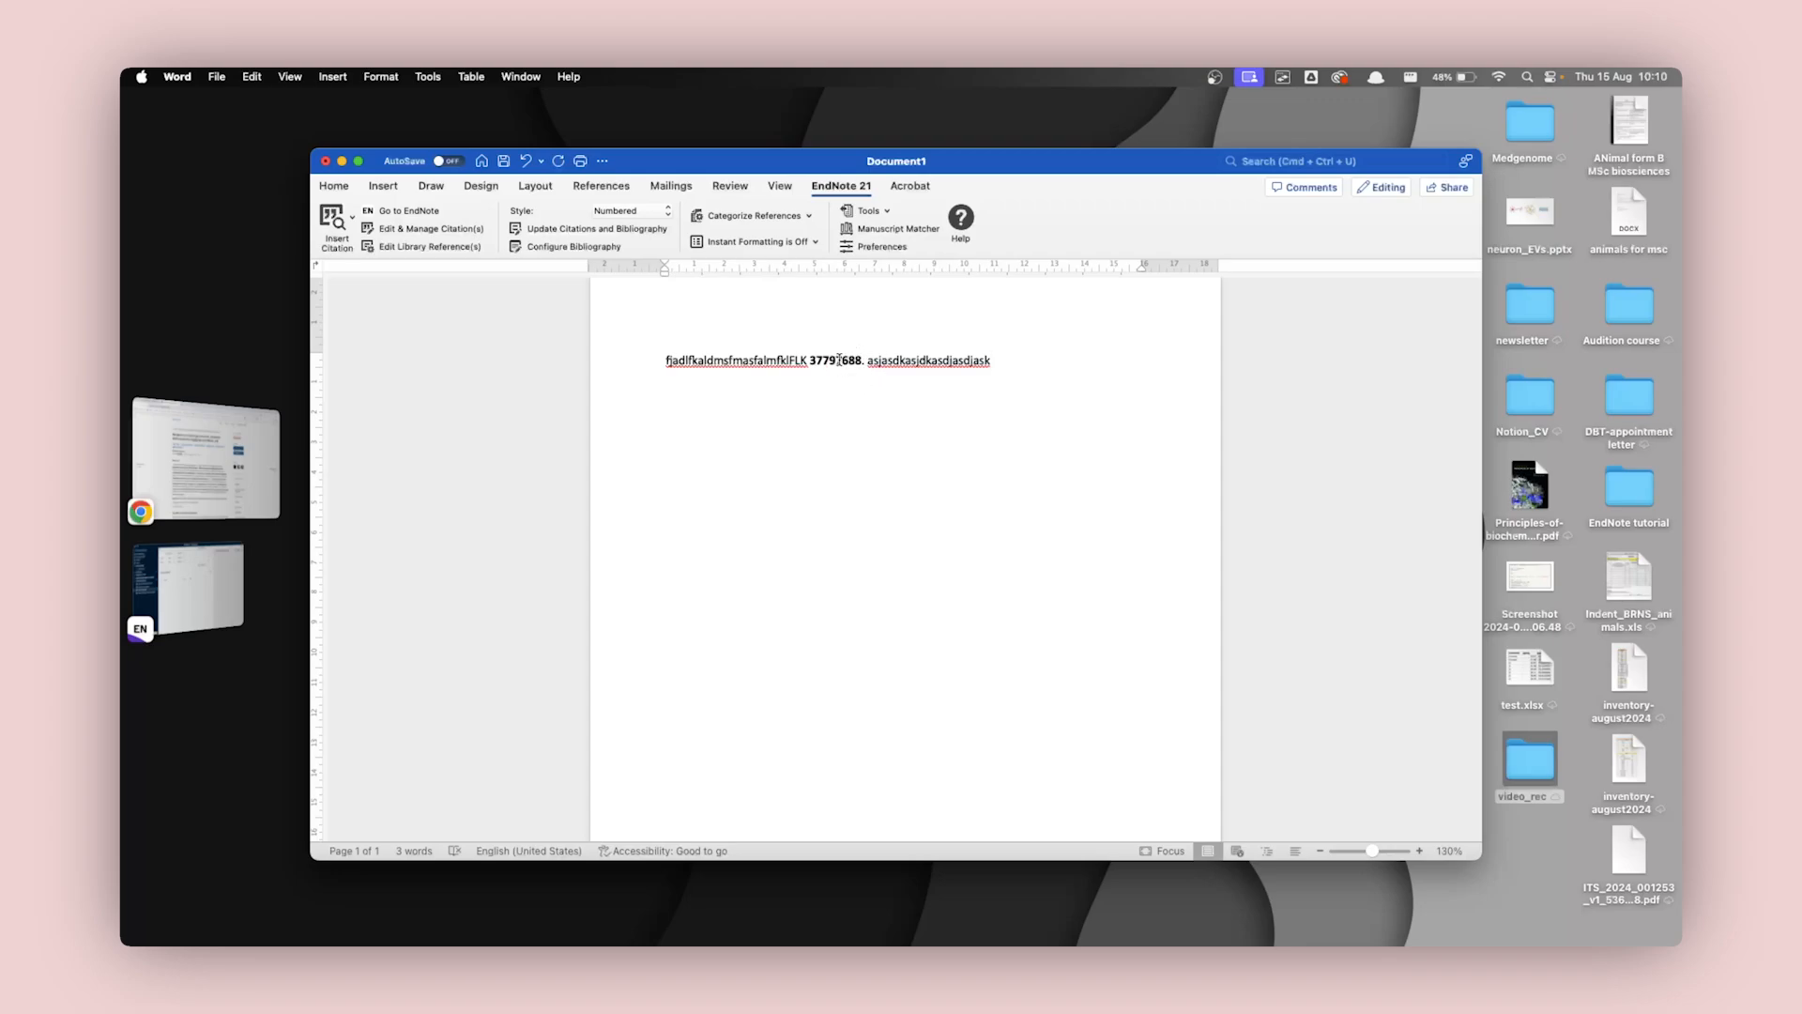
Copy the bold PMID, switch to EndNote and search PubMed (NLM) with the PMID field set to 37797688.
{"action": "double_click", "coordinate": [839, 359]}
{"action": "key", "text": "super+c"}
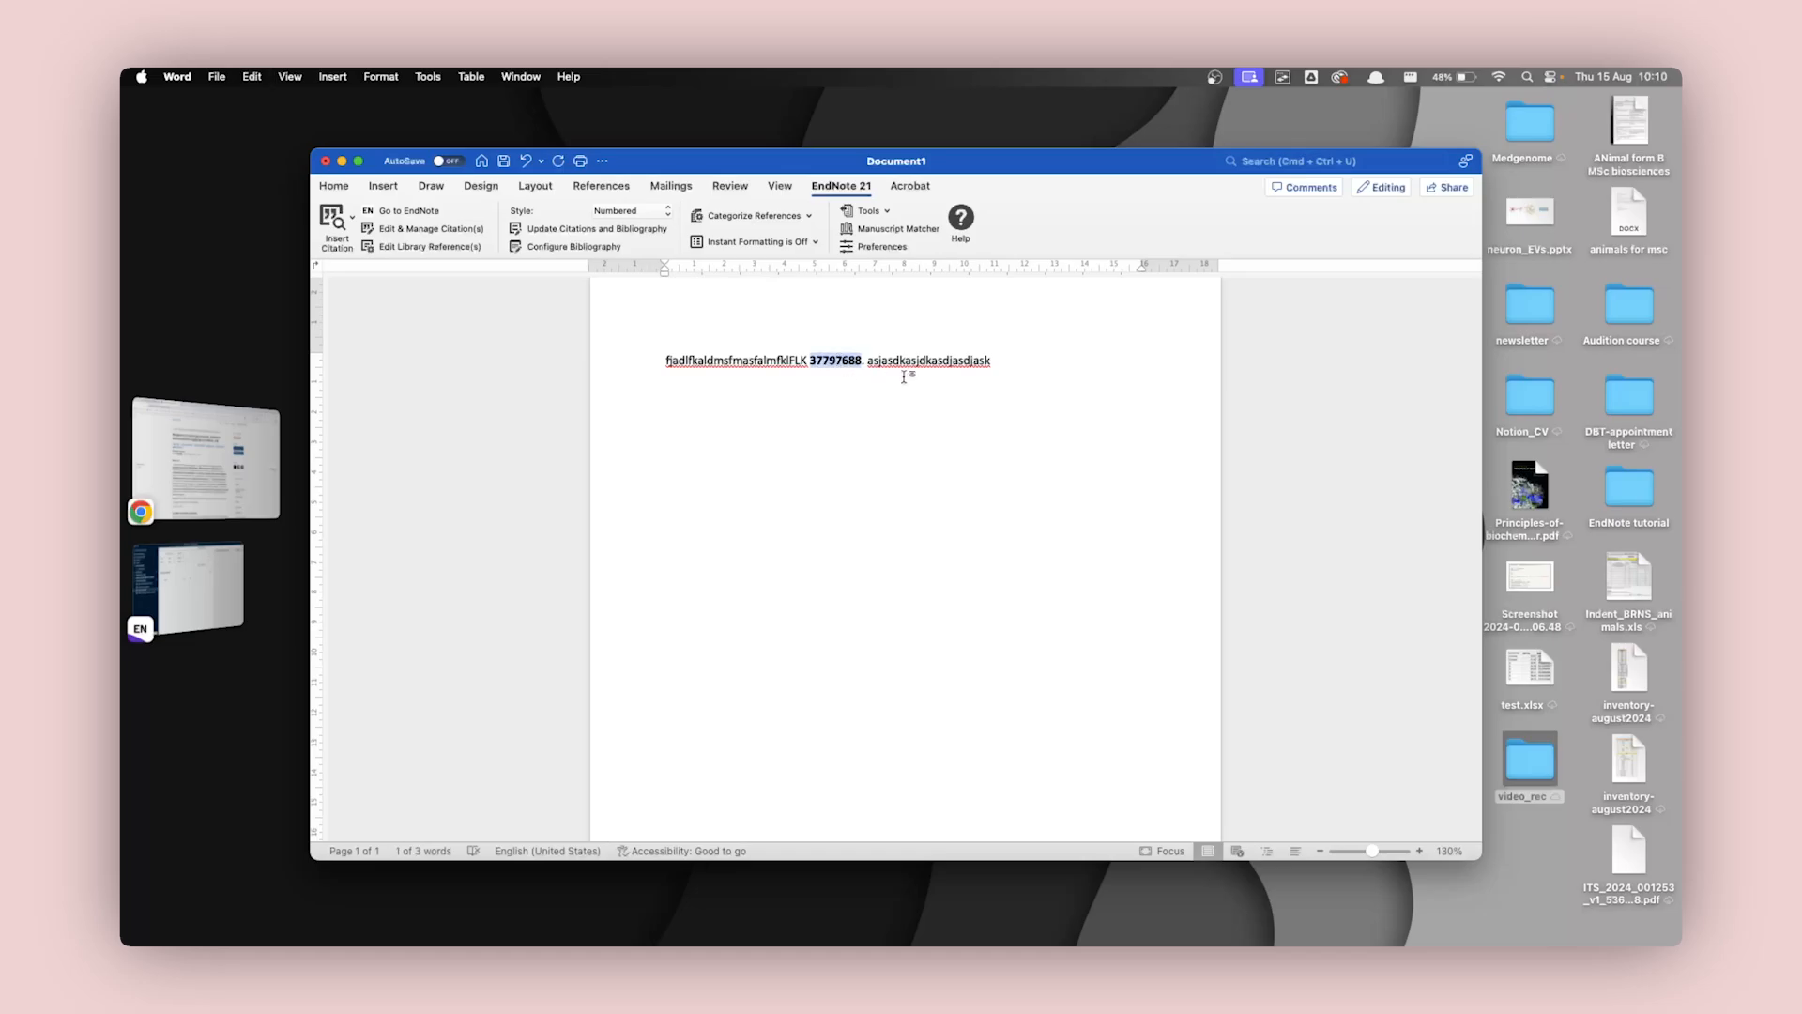
{"action": "left_click", "coordinate": [208, 581]}
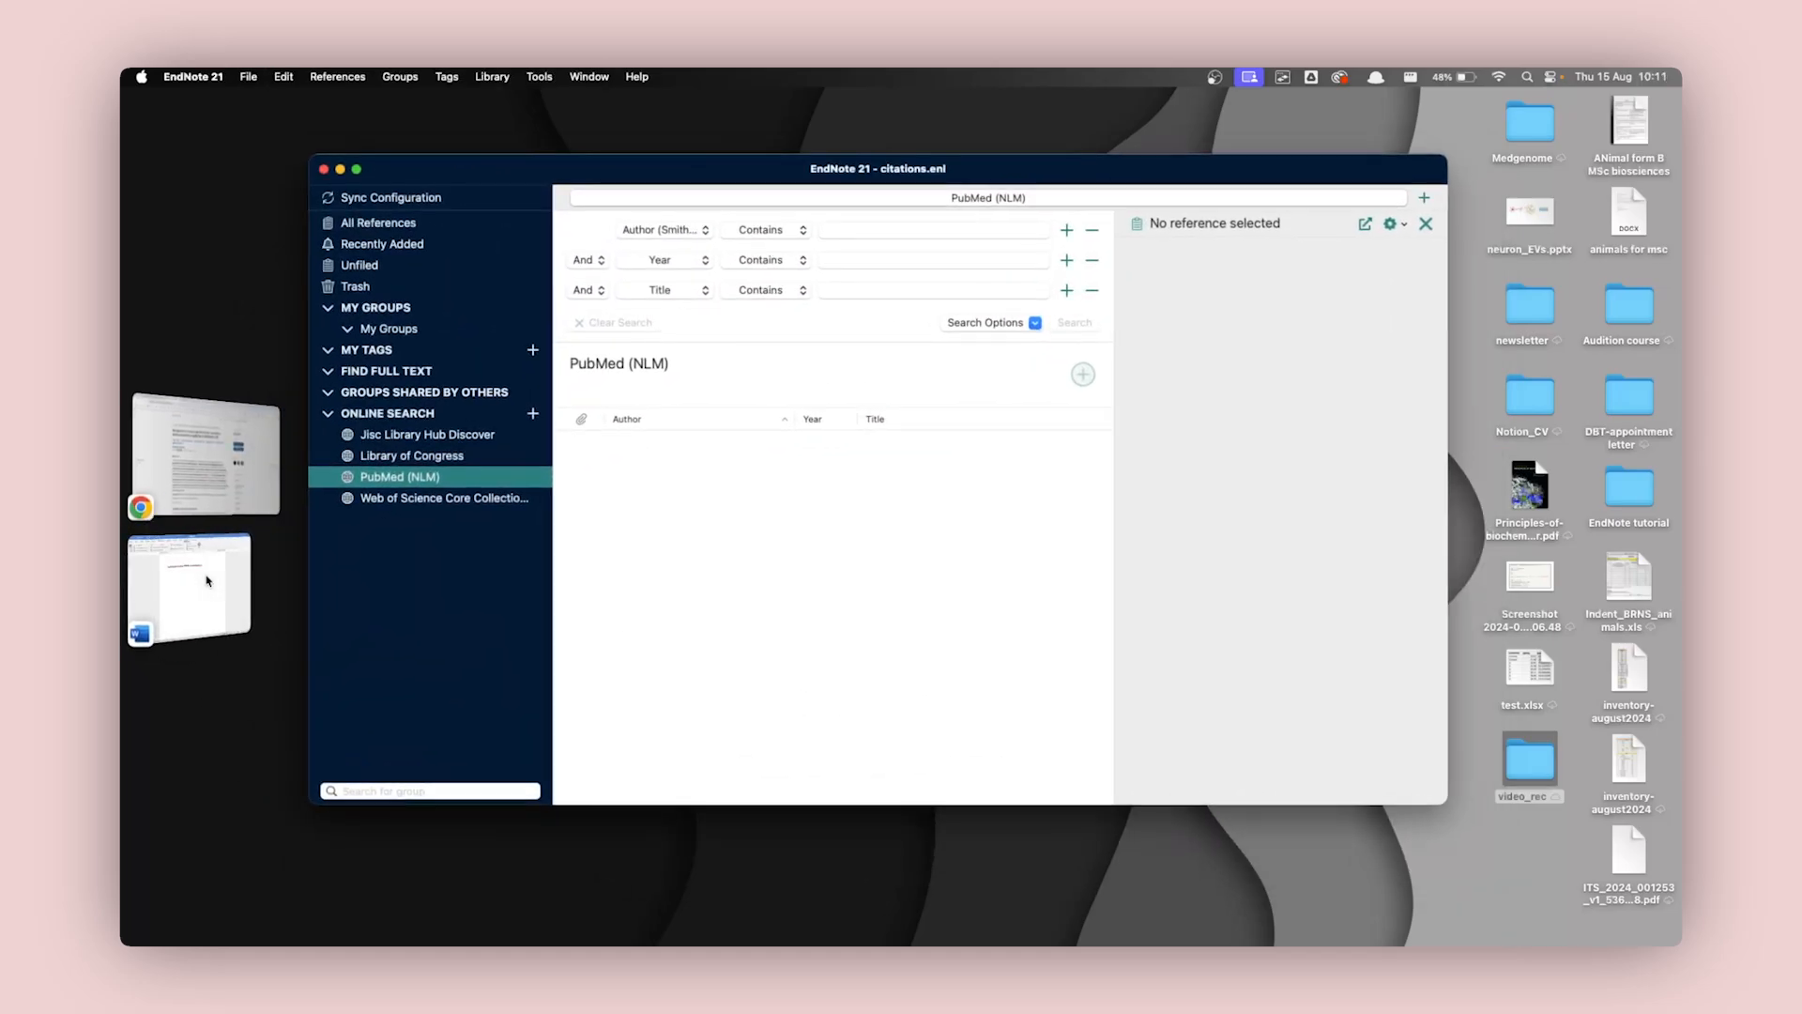
{"action": "left_click", "coordinate": [208, 581]}
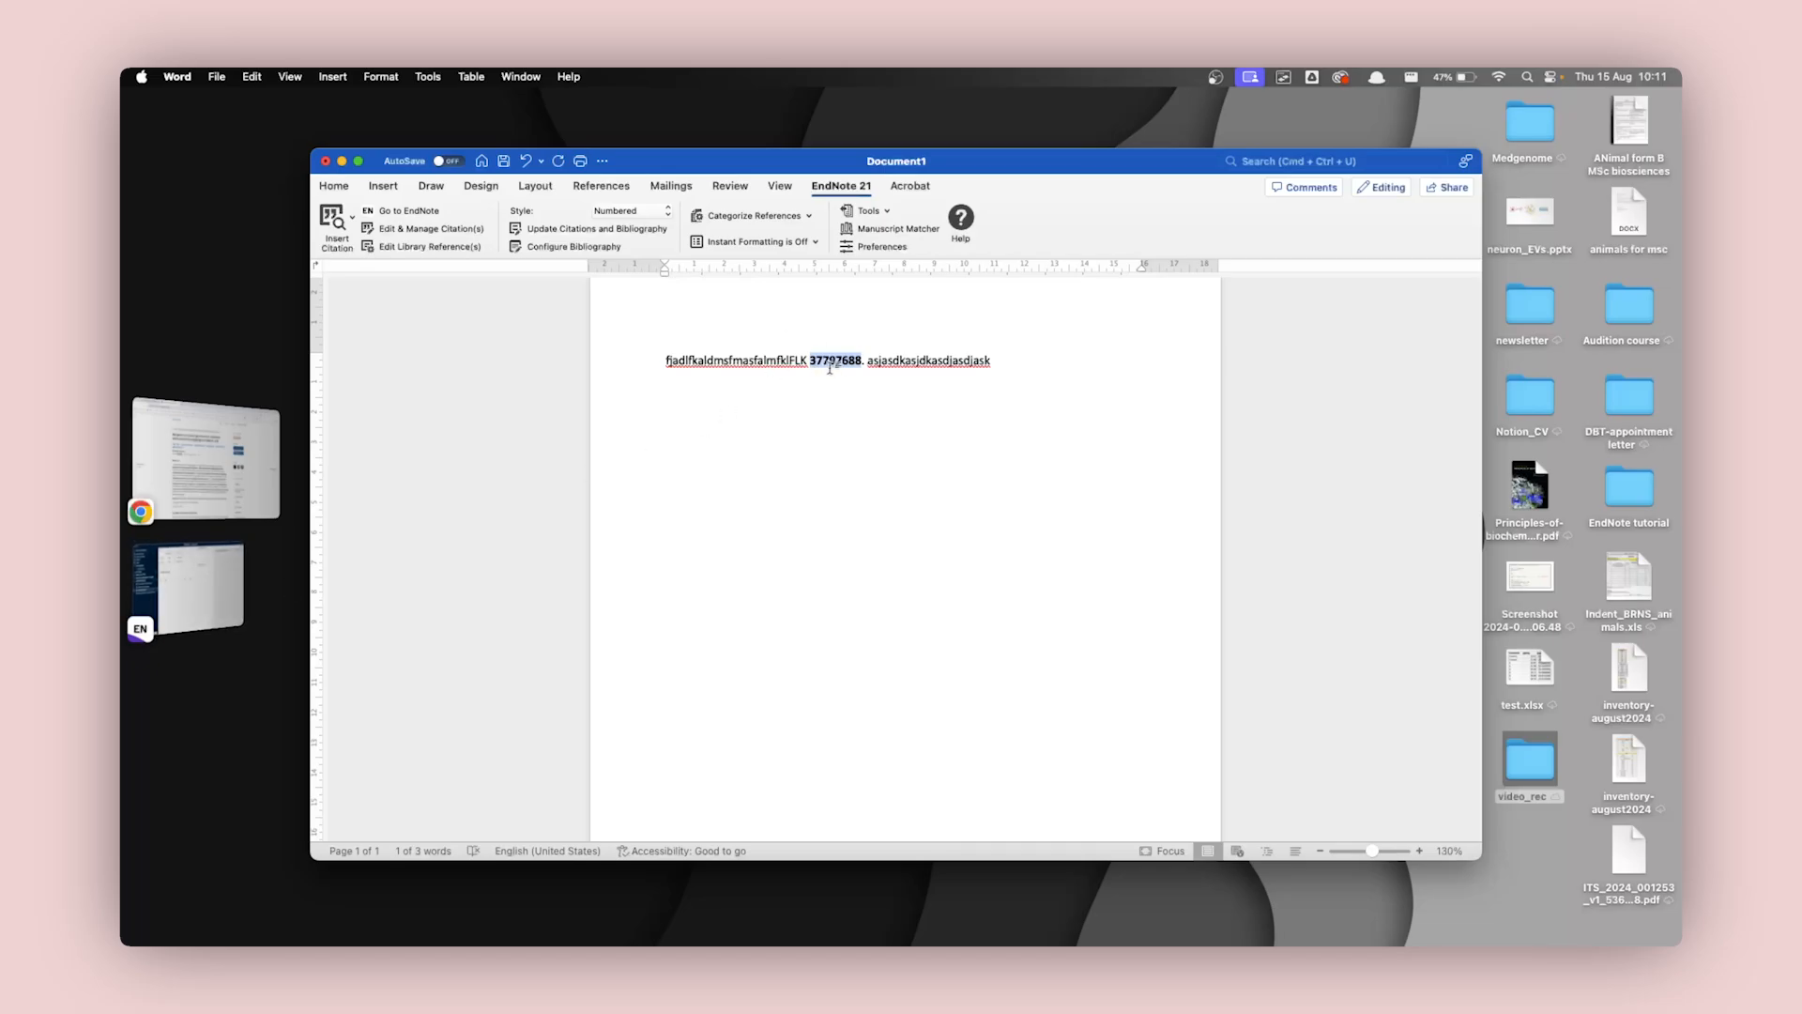
{"action": "left_click", "coordinate": [239, 596]}
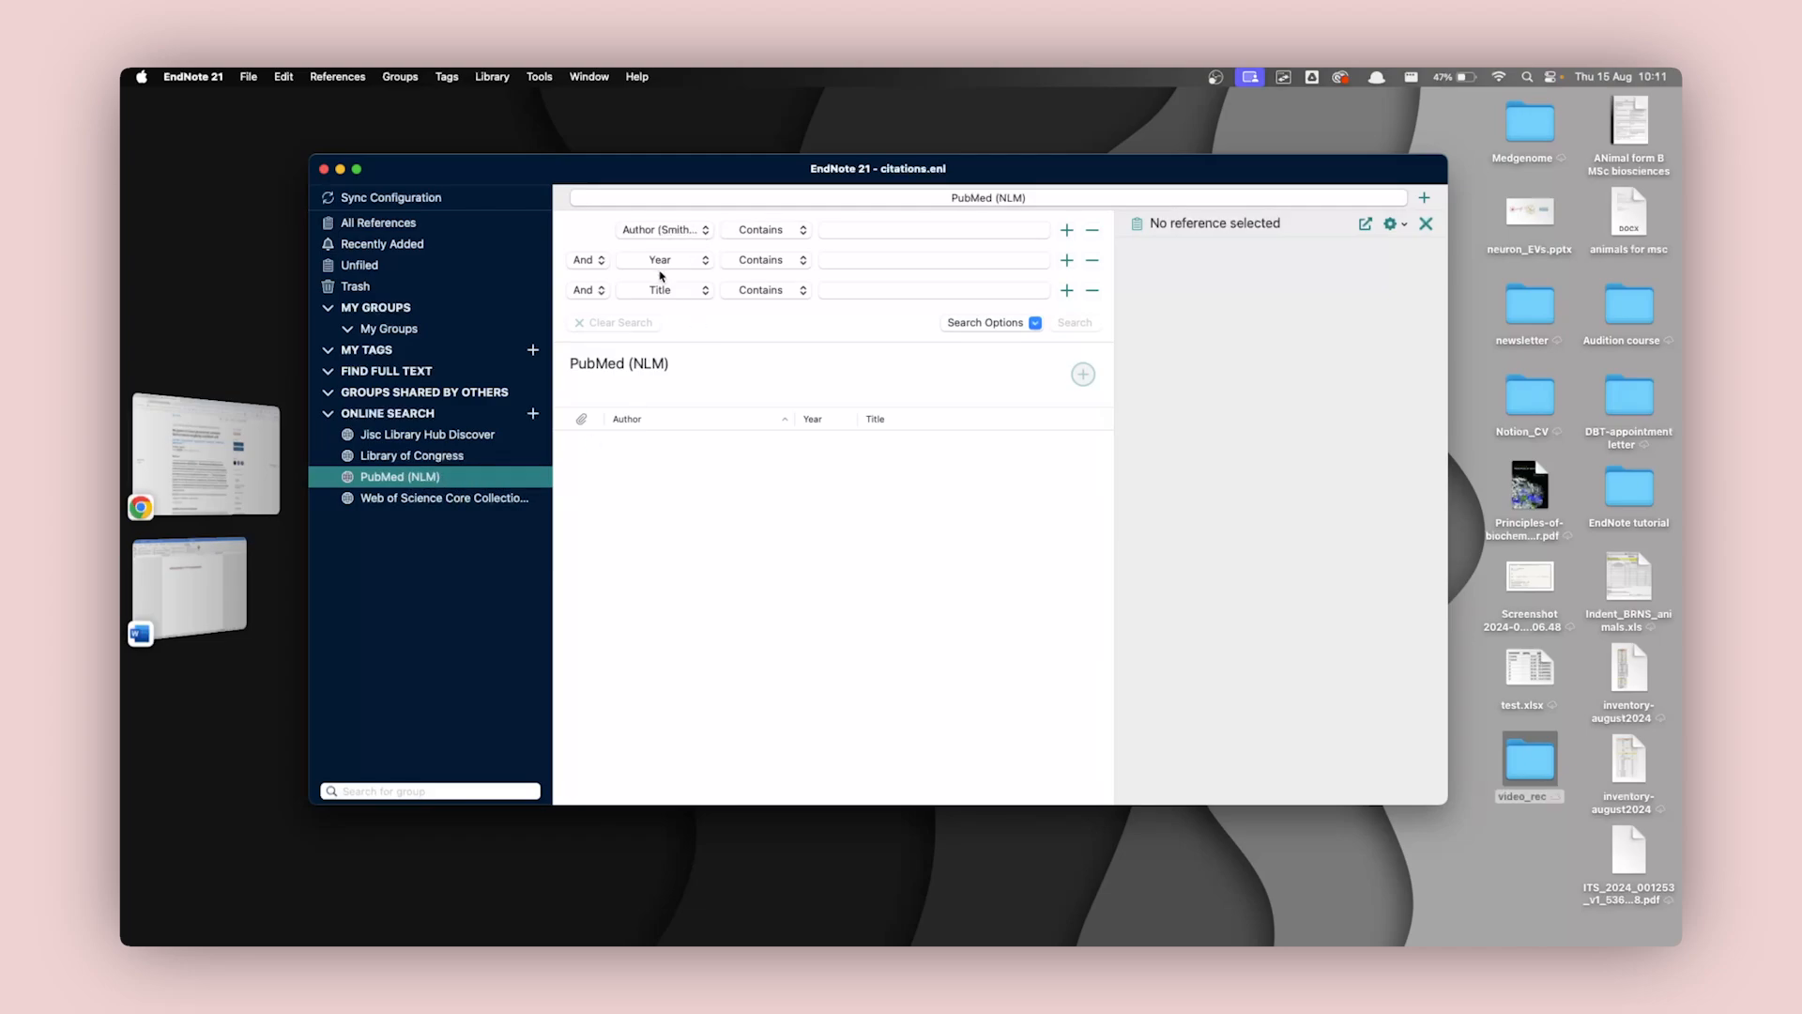
{"action": "left_click", "coordinate": [707, 233]}
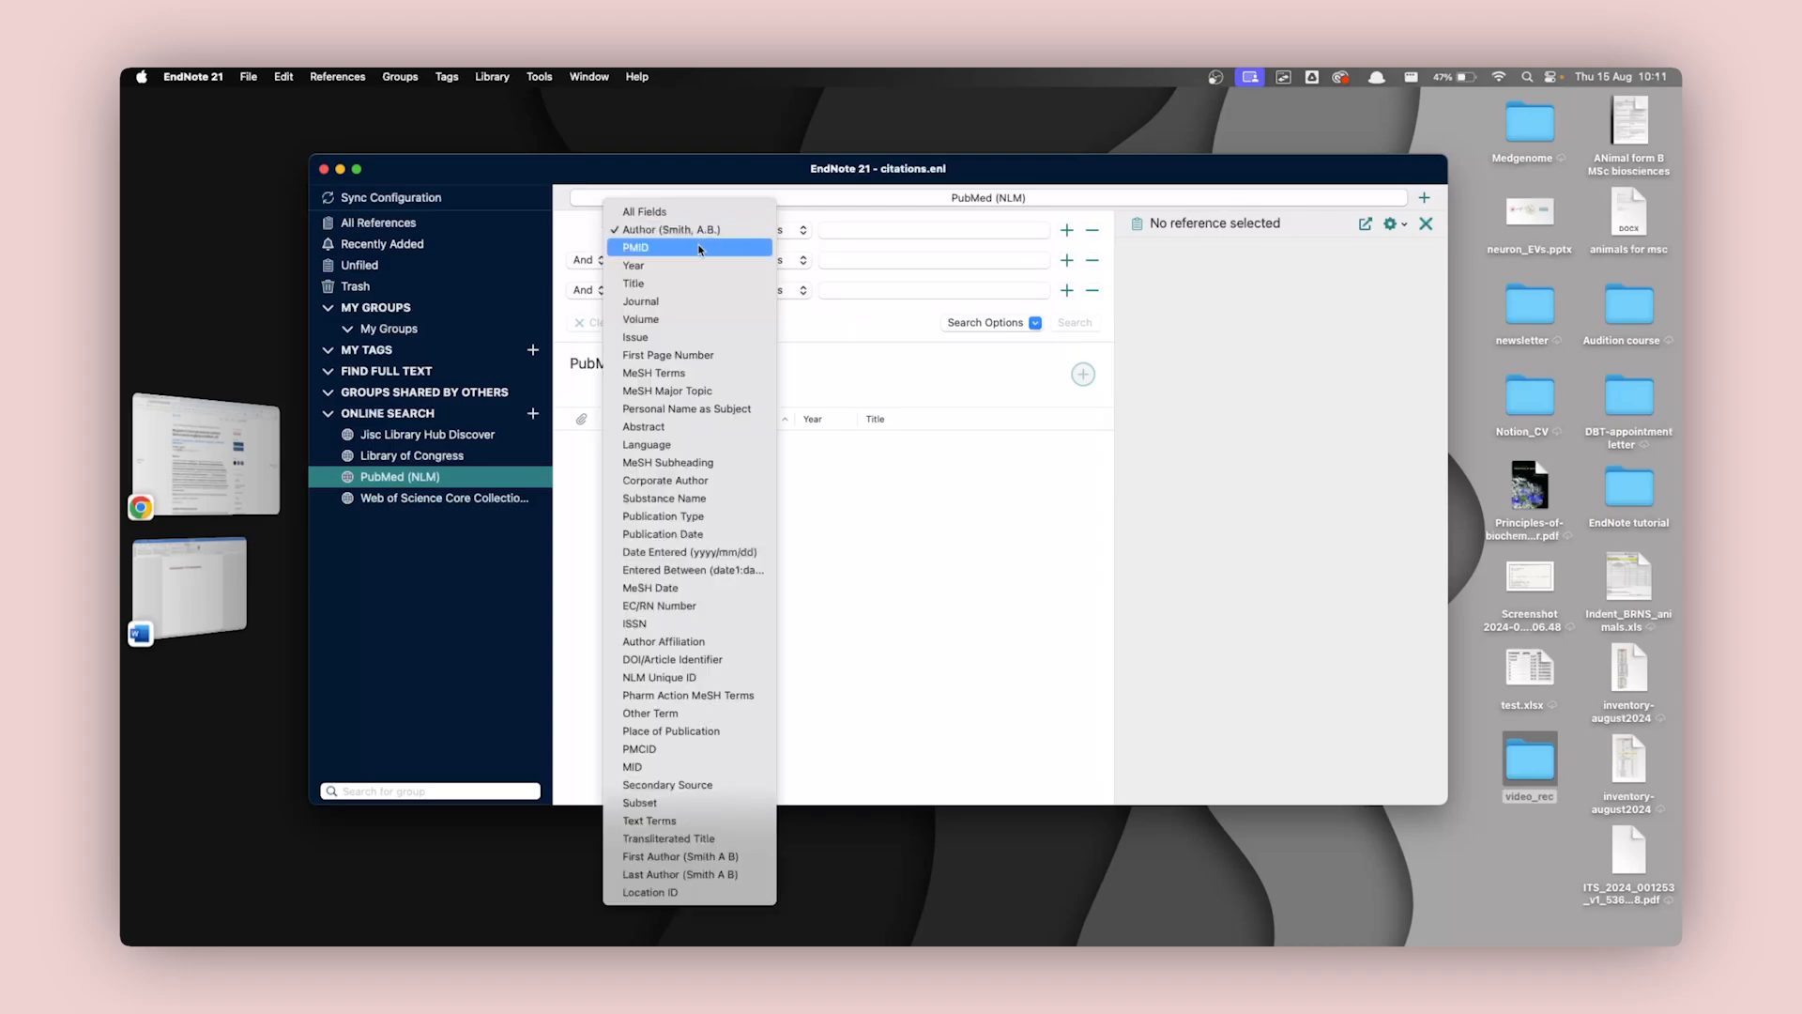
{"action": "left_click", "coordinate": [645, 250]}
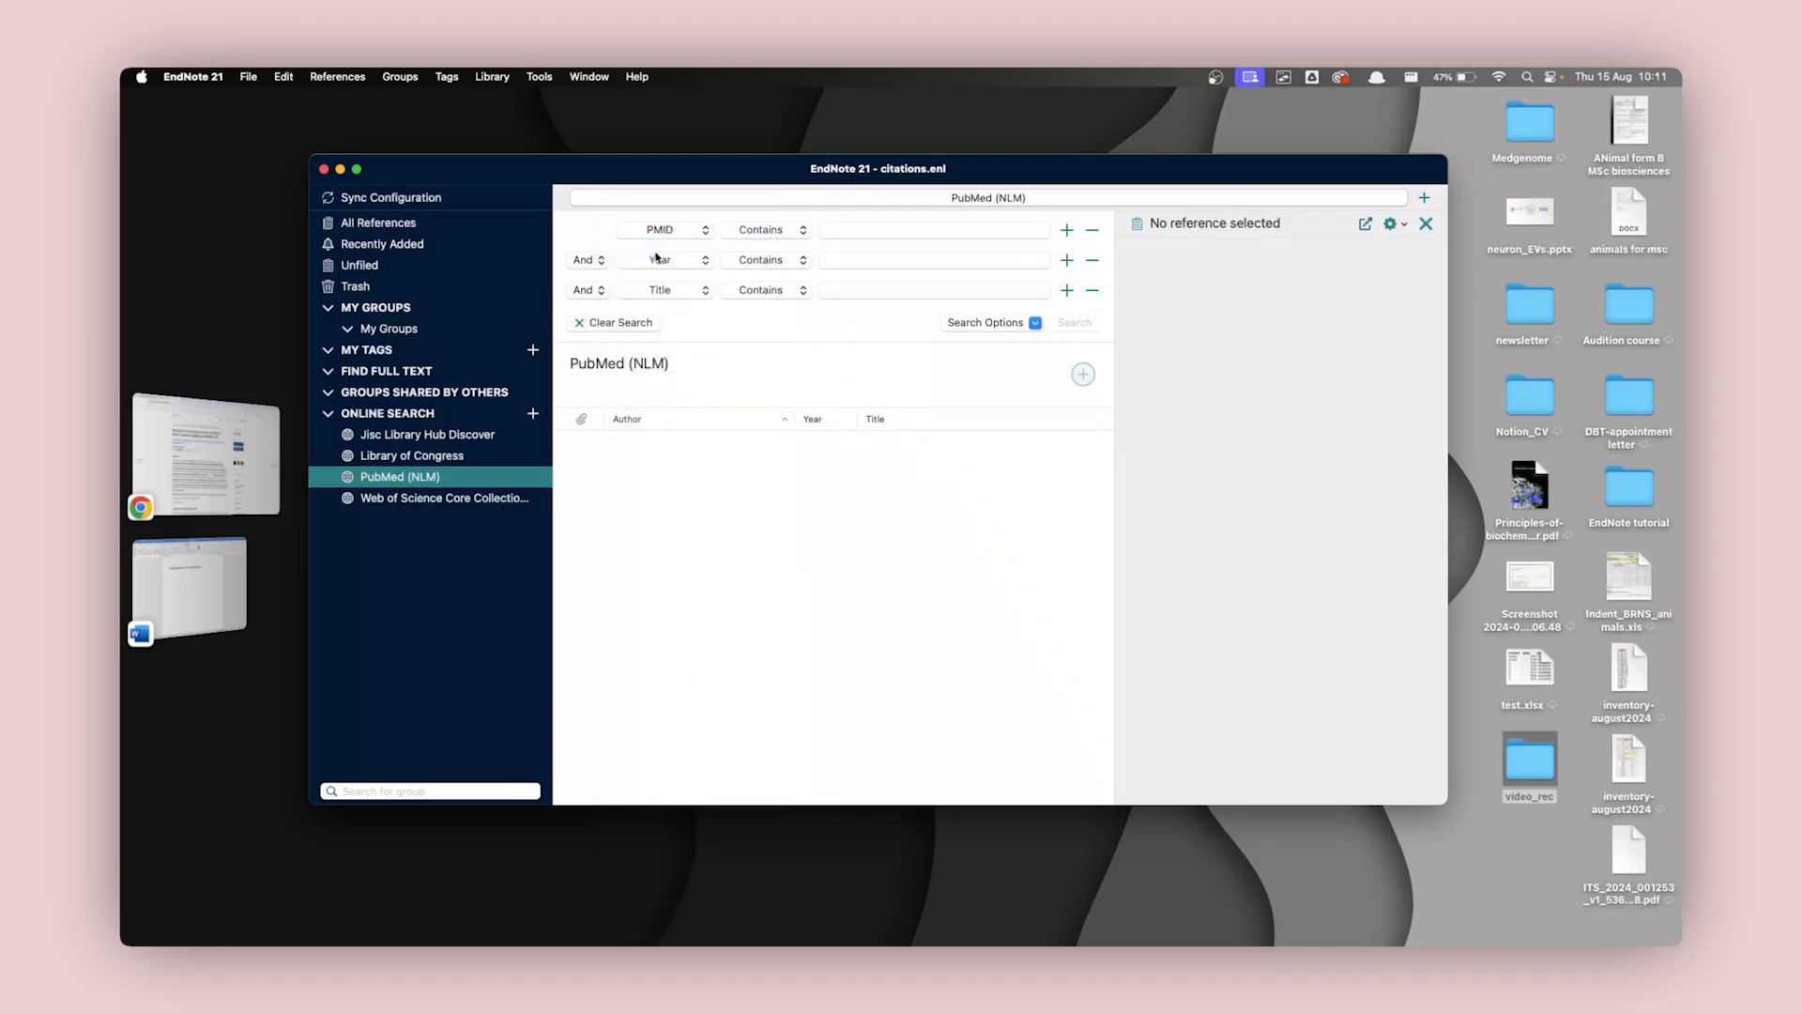
{"action": "left_click", "coordinate": [854, 230]}
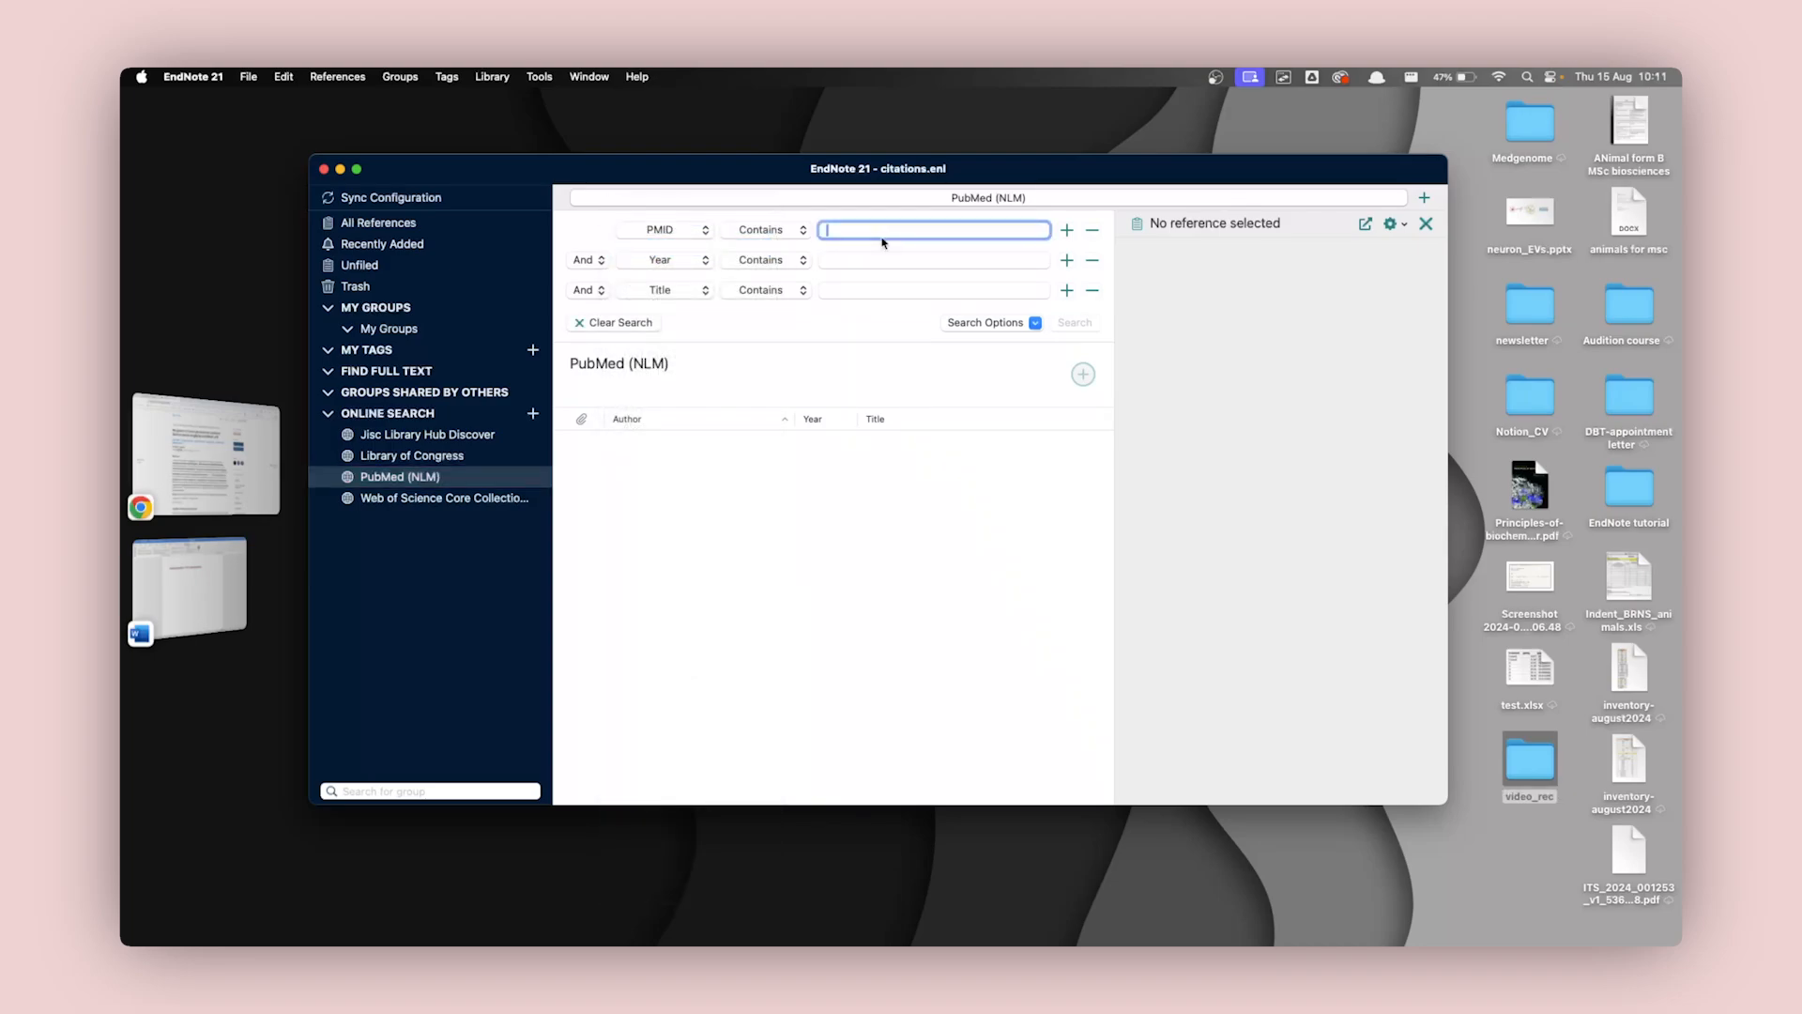
{"action": "key", "text": "super+v"}
{"action": "left_click", "coordinate": [1074, 324]}
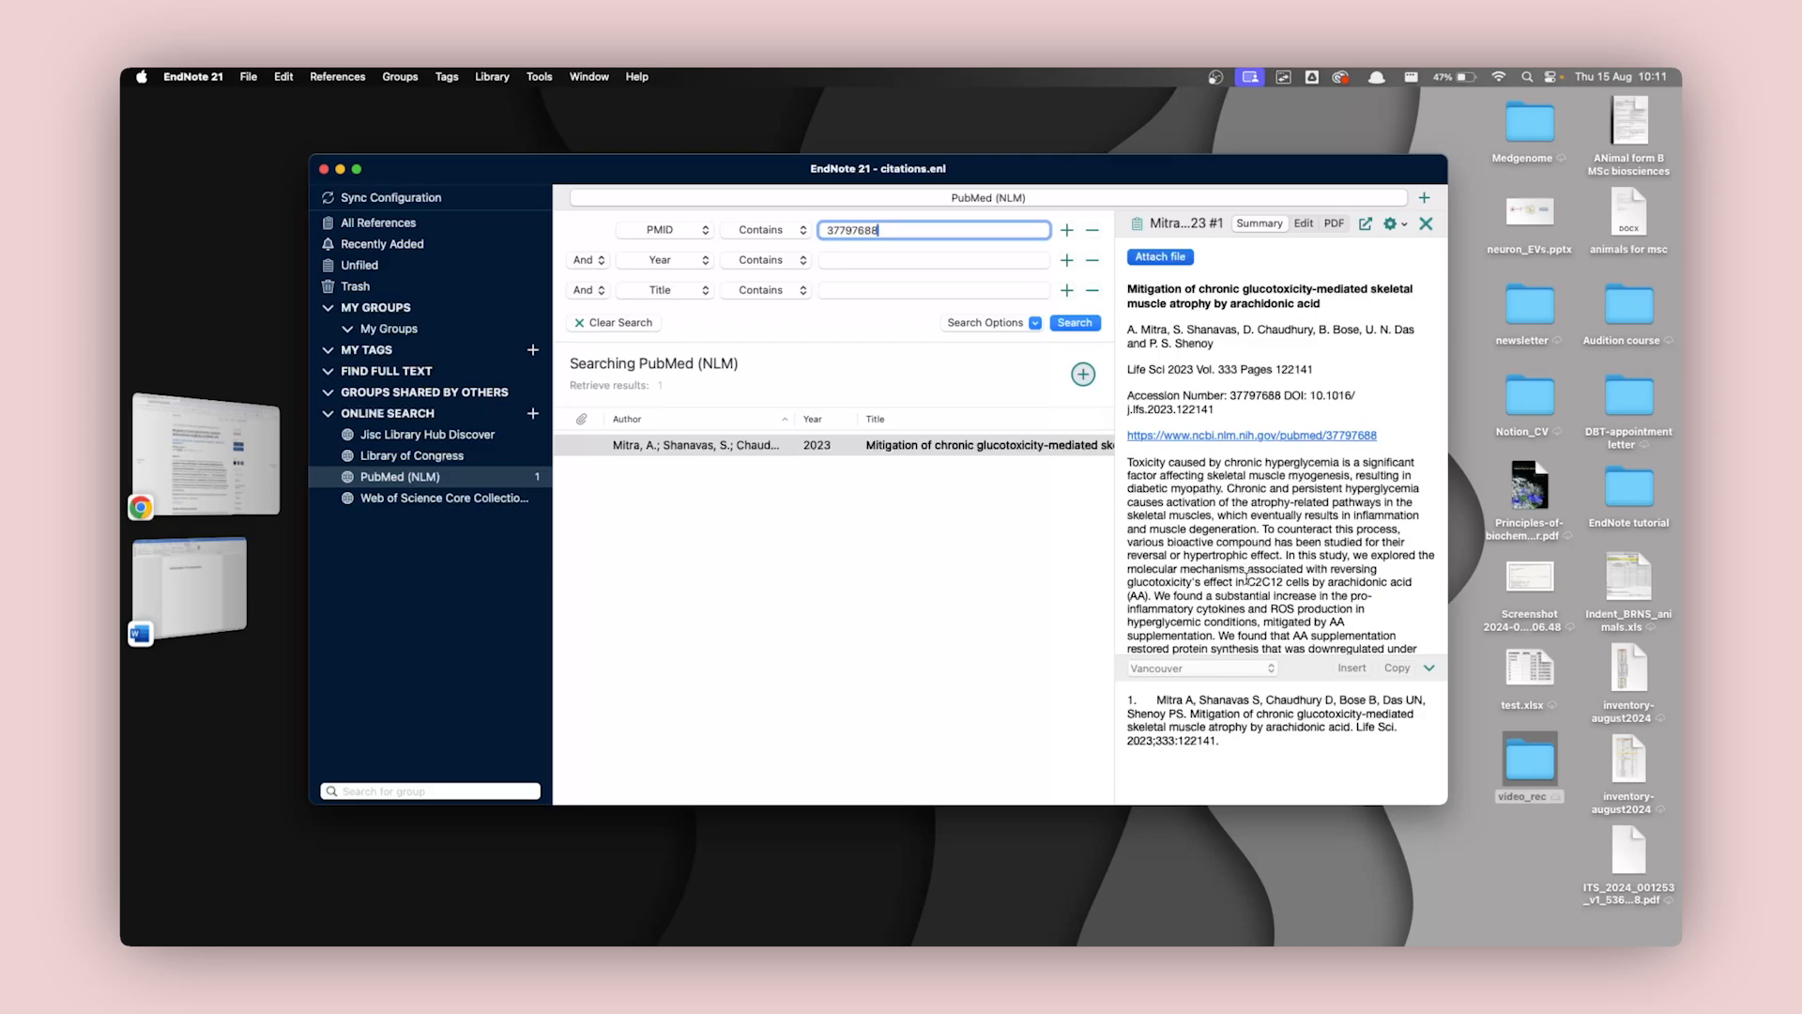
Review the retrieved glucotoxicity reference, add it to the EndNote library and show all references.
{"action": "scroll", "coordinate": [1247, 574], "scroll_direction": "down", "scroll_amount": 3}
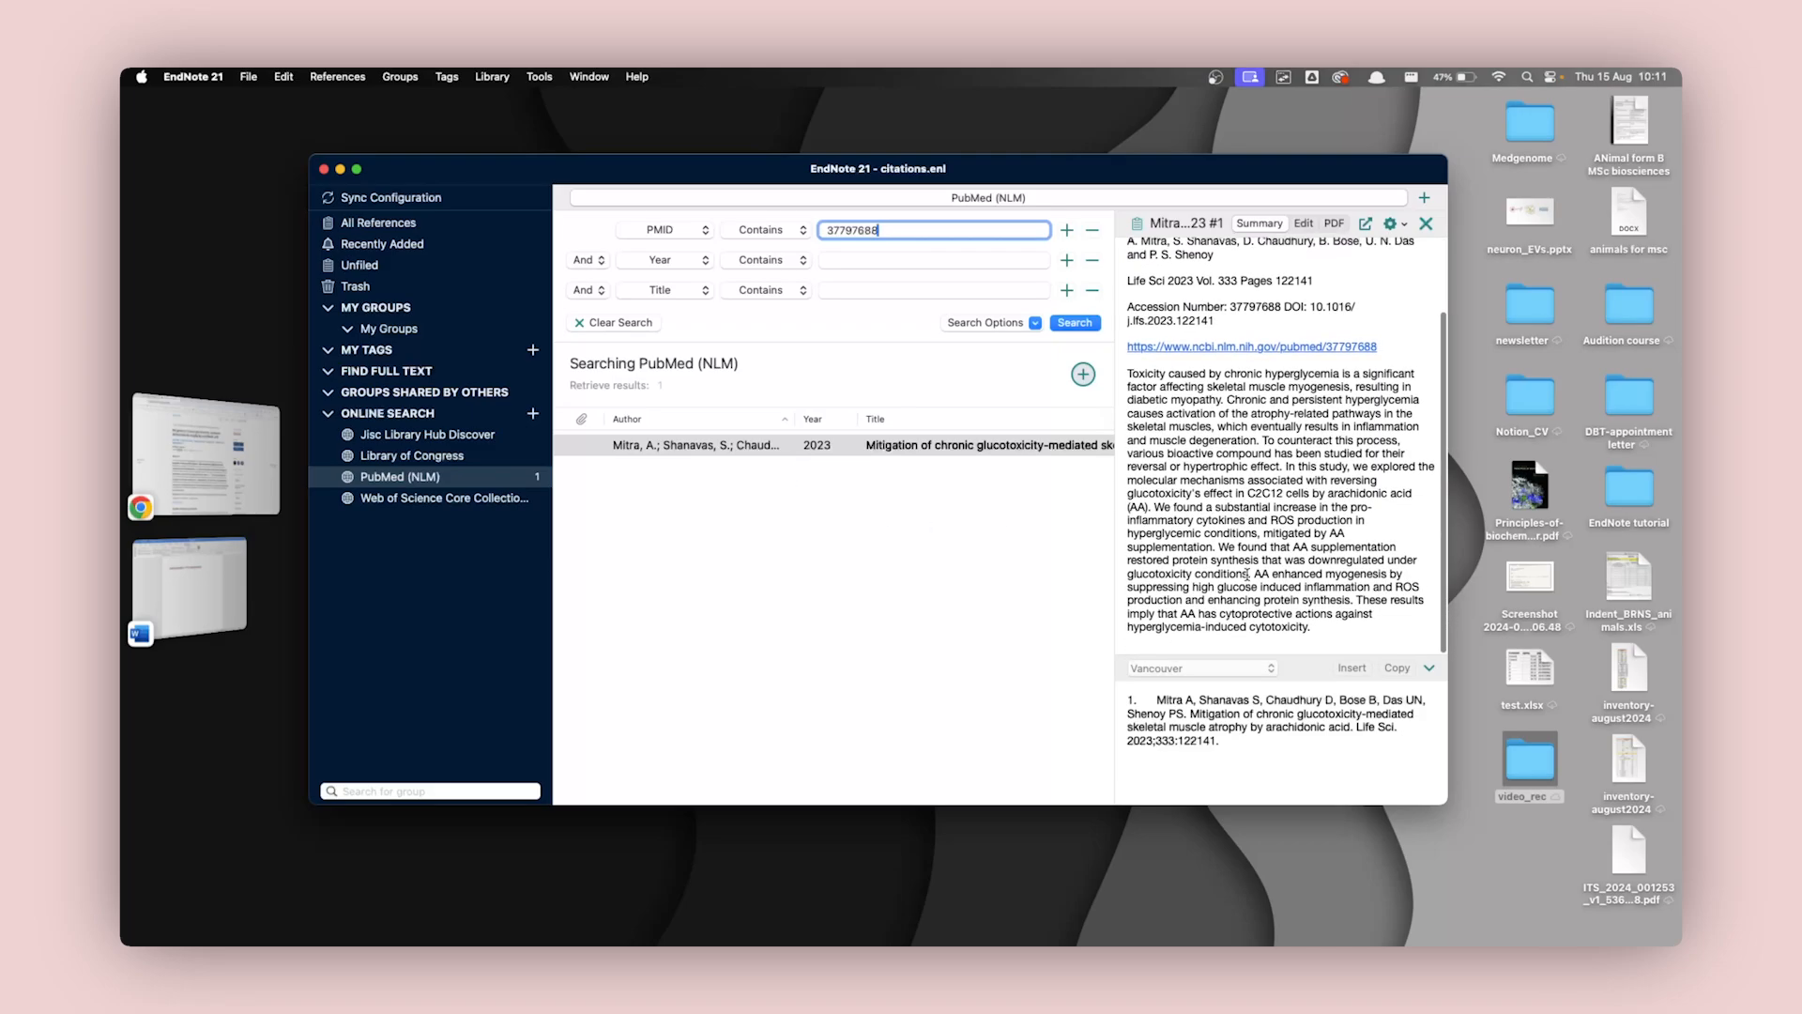
{"action": "scroll", "coordinate": [1248, 575], "scroll_direction": "up", "scroll_amount": 3}
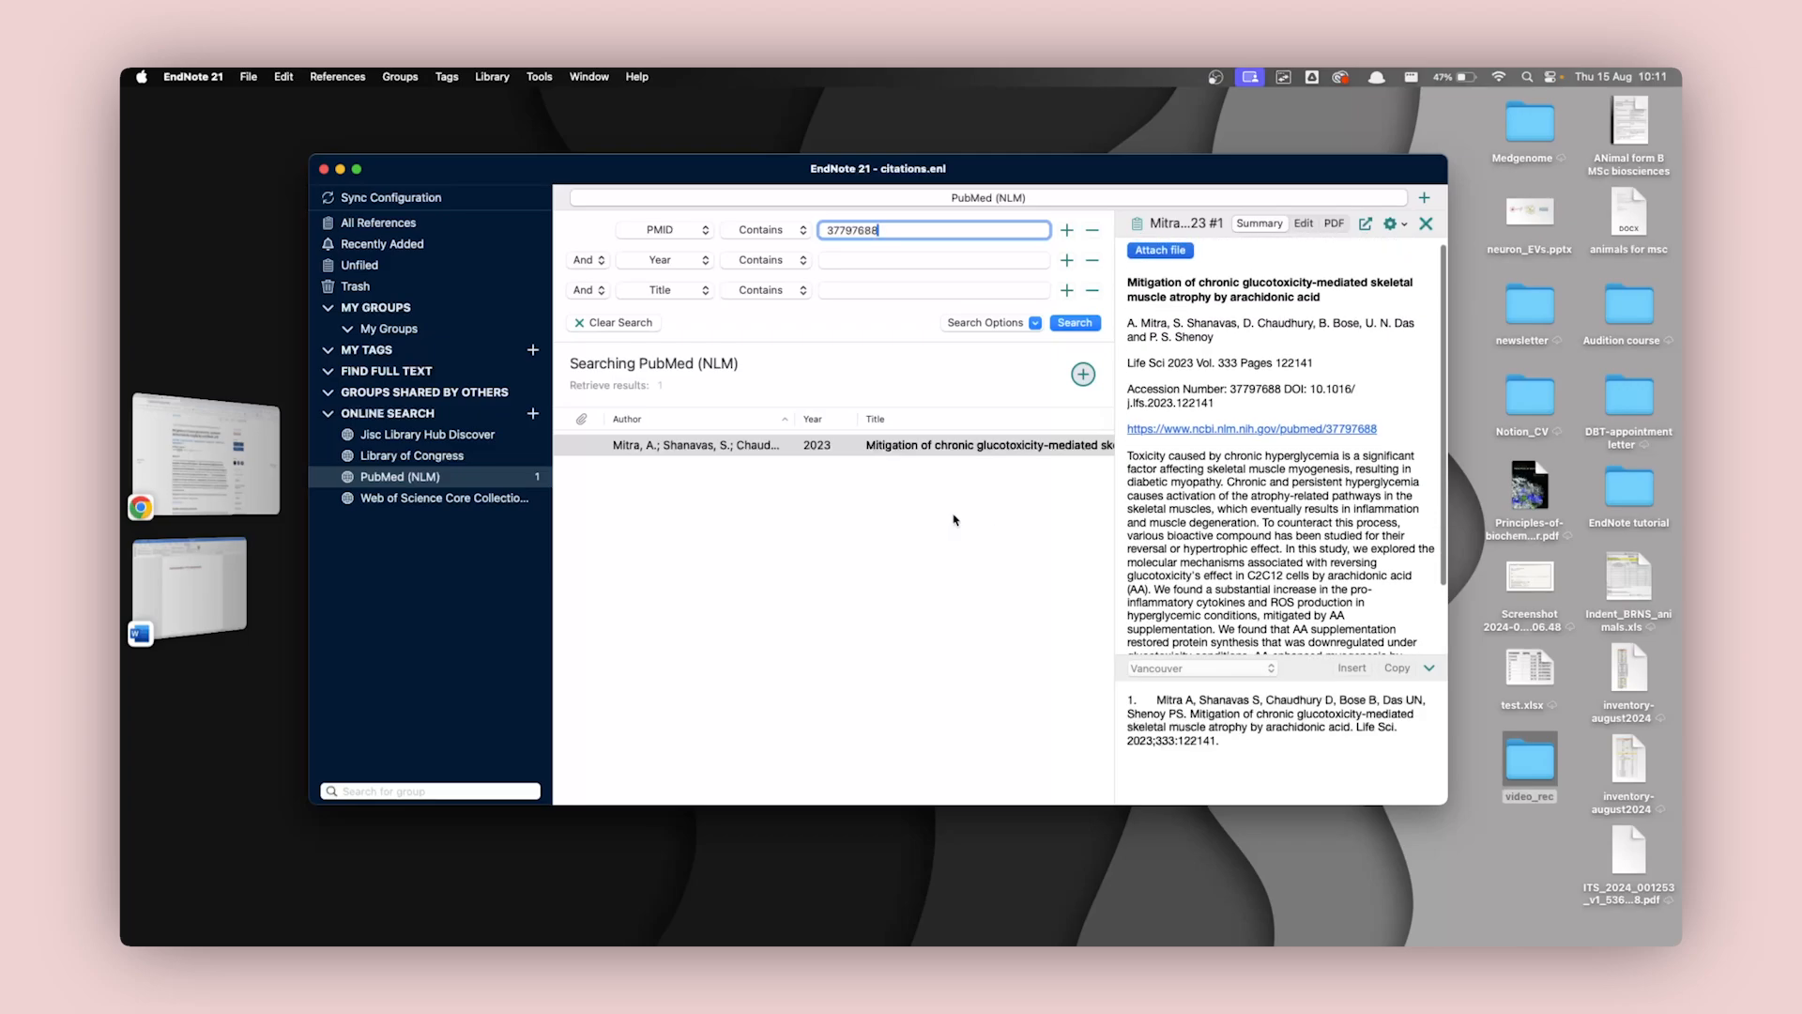
{"action": "scroll", "coordinate": [917, 512], "scroll_direction": "right", "scroll_amount": 1}
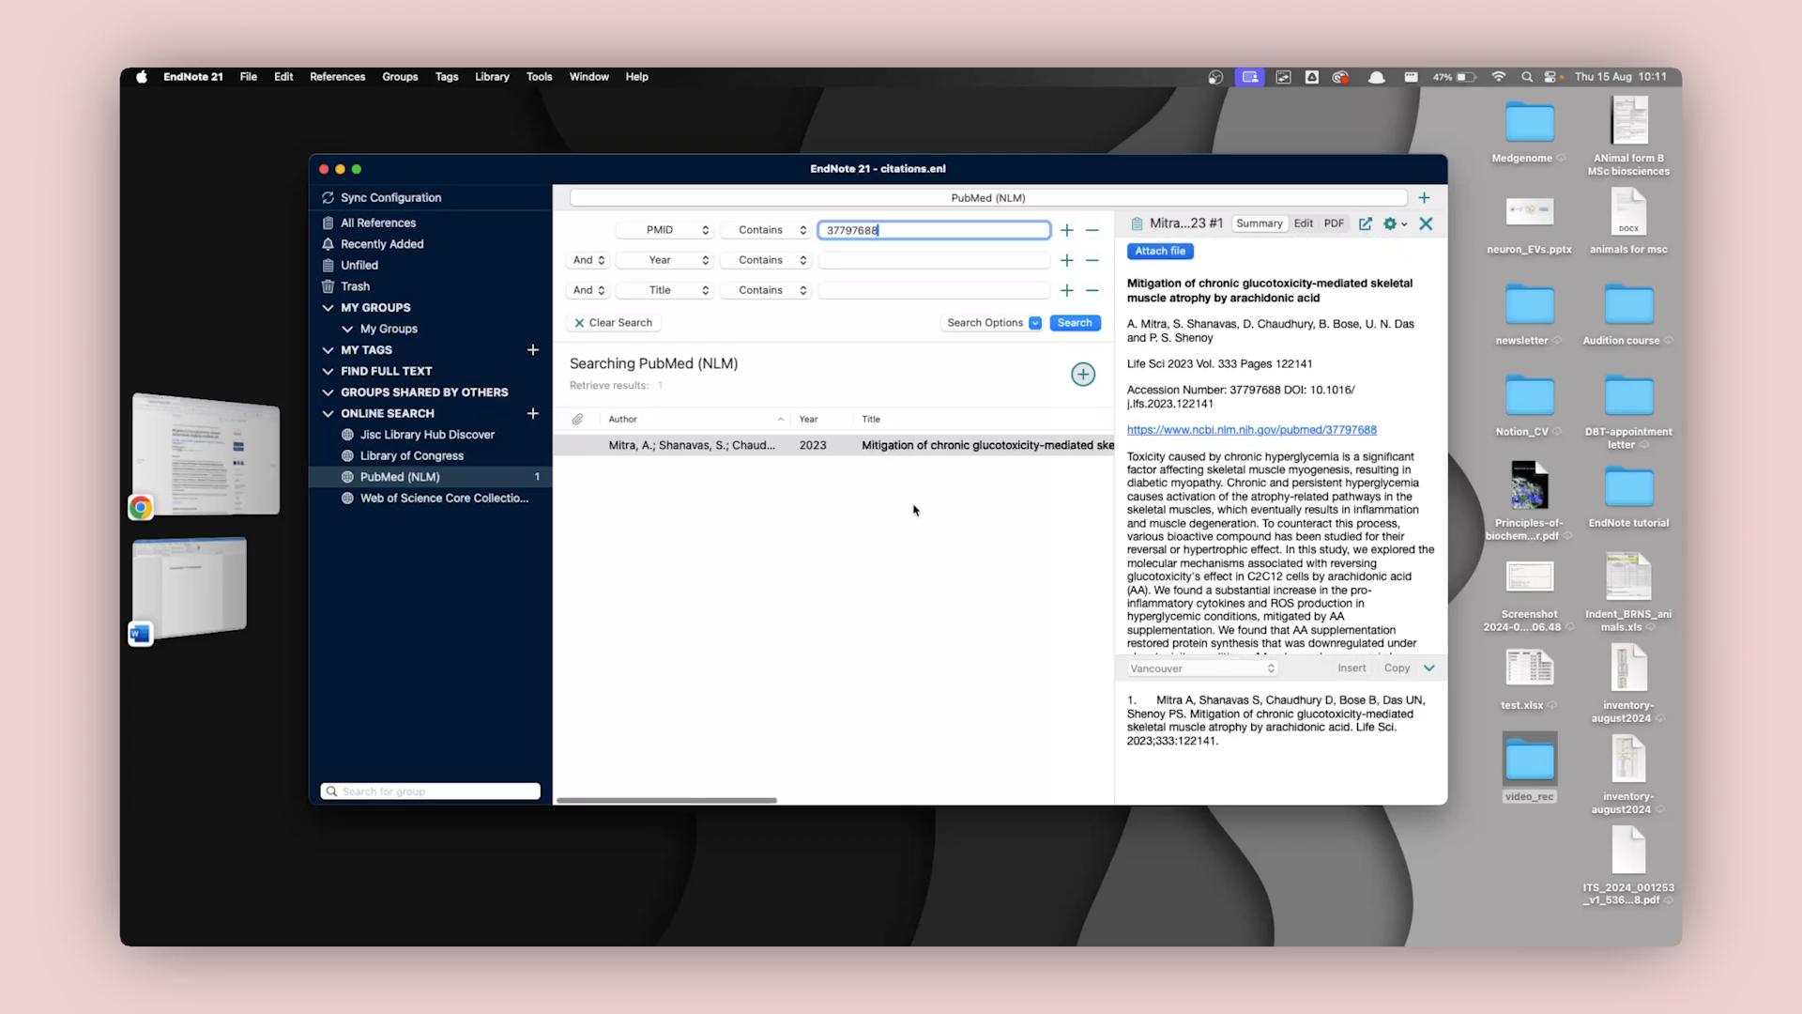
{"action": "left_click", "coordinate": [790, 449]}
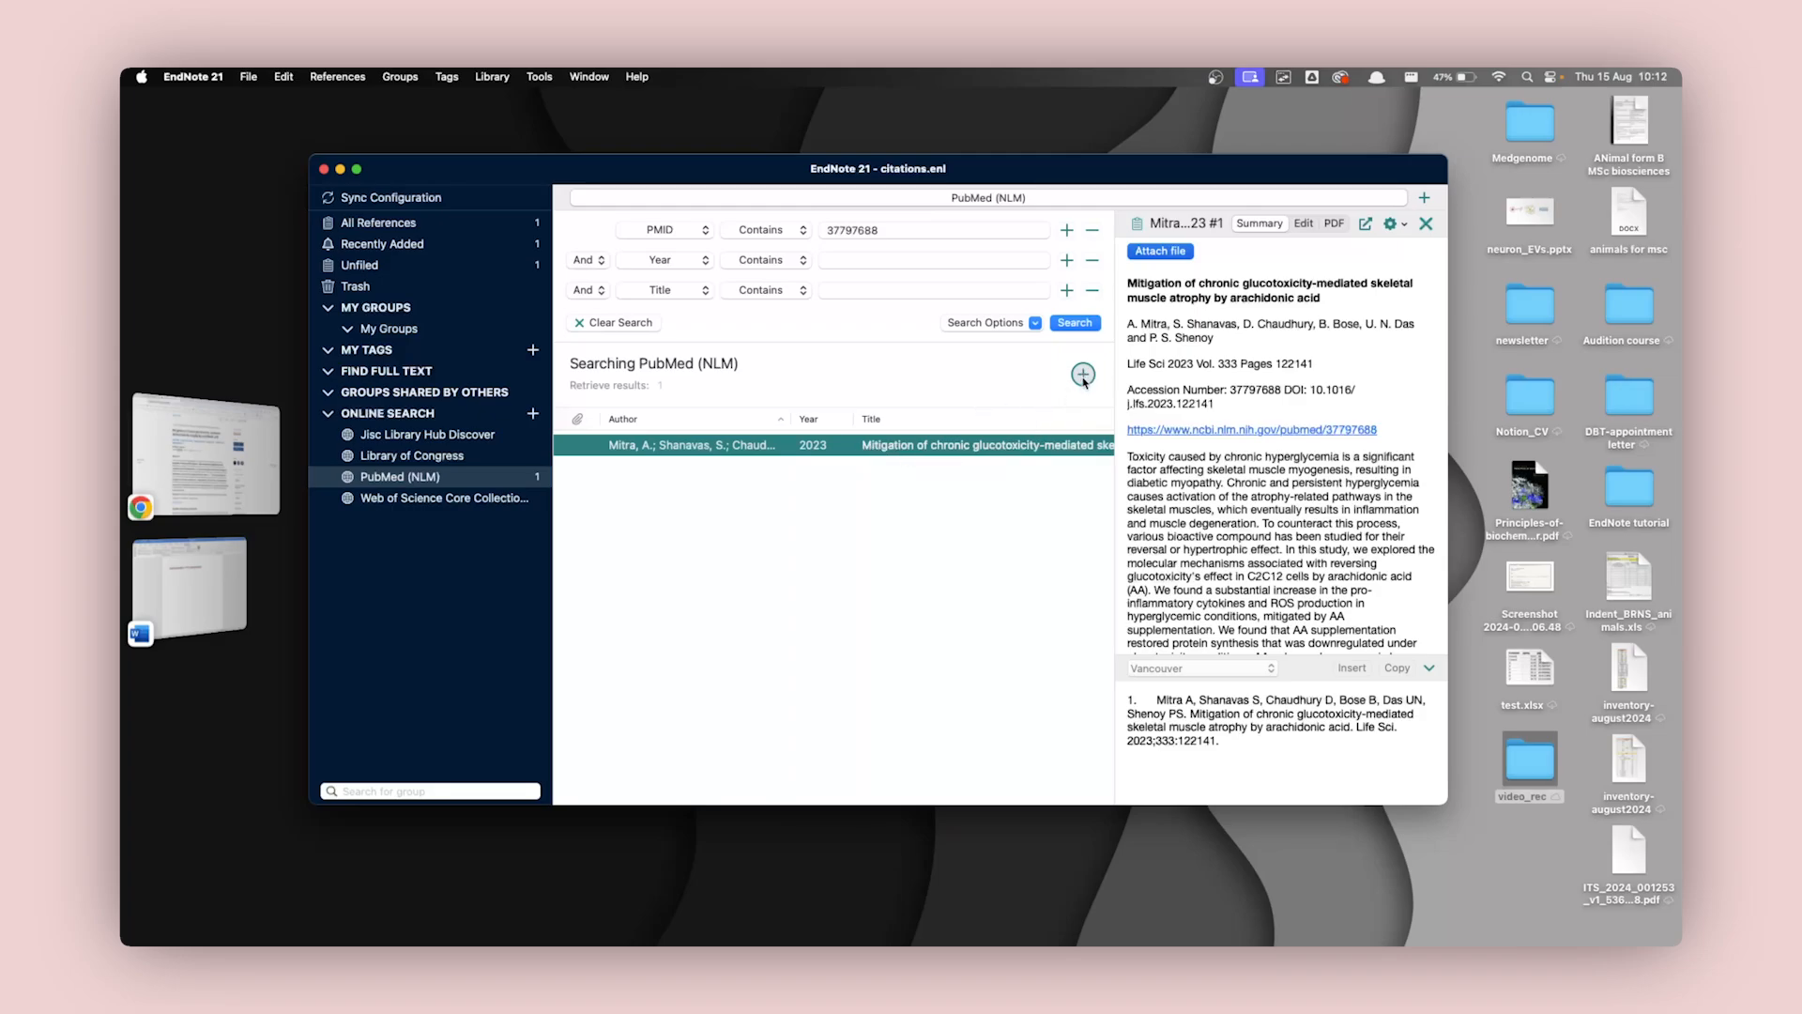
{"action": "scroll", "coordinate": [784, 557], "scroll_direction": "left", "scroll_amount": 1}
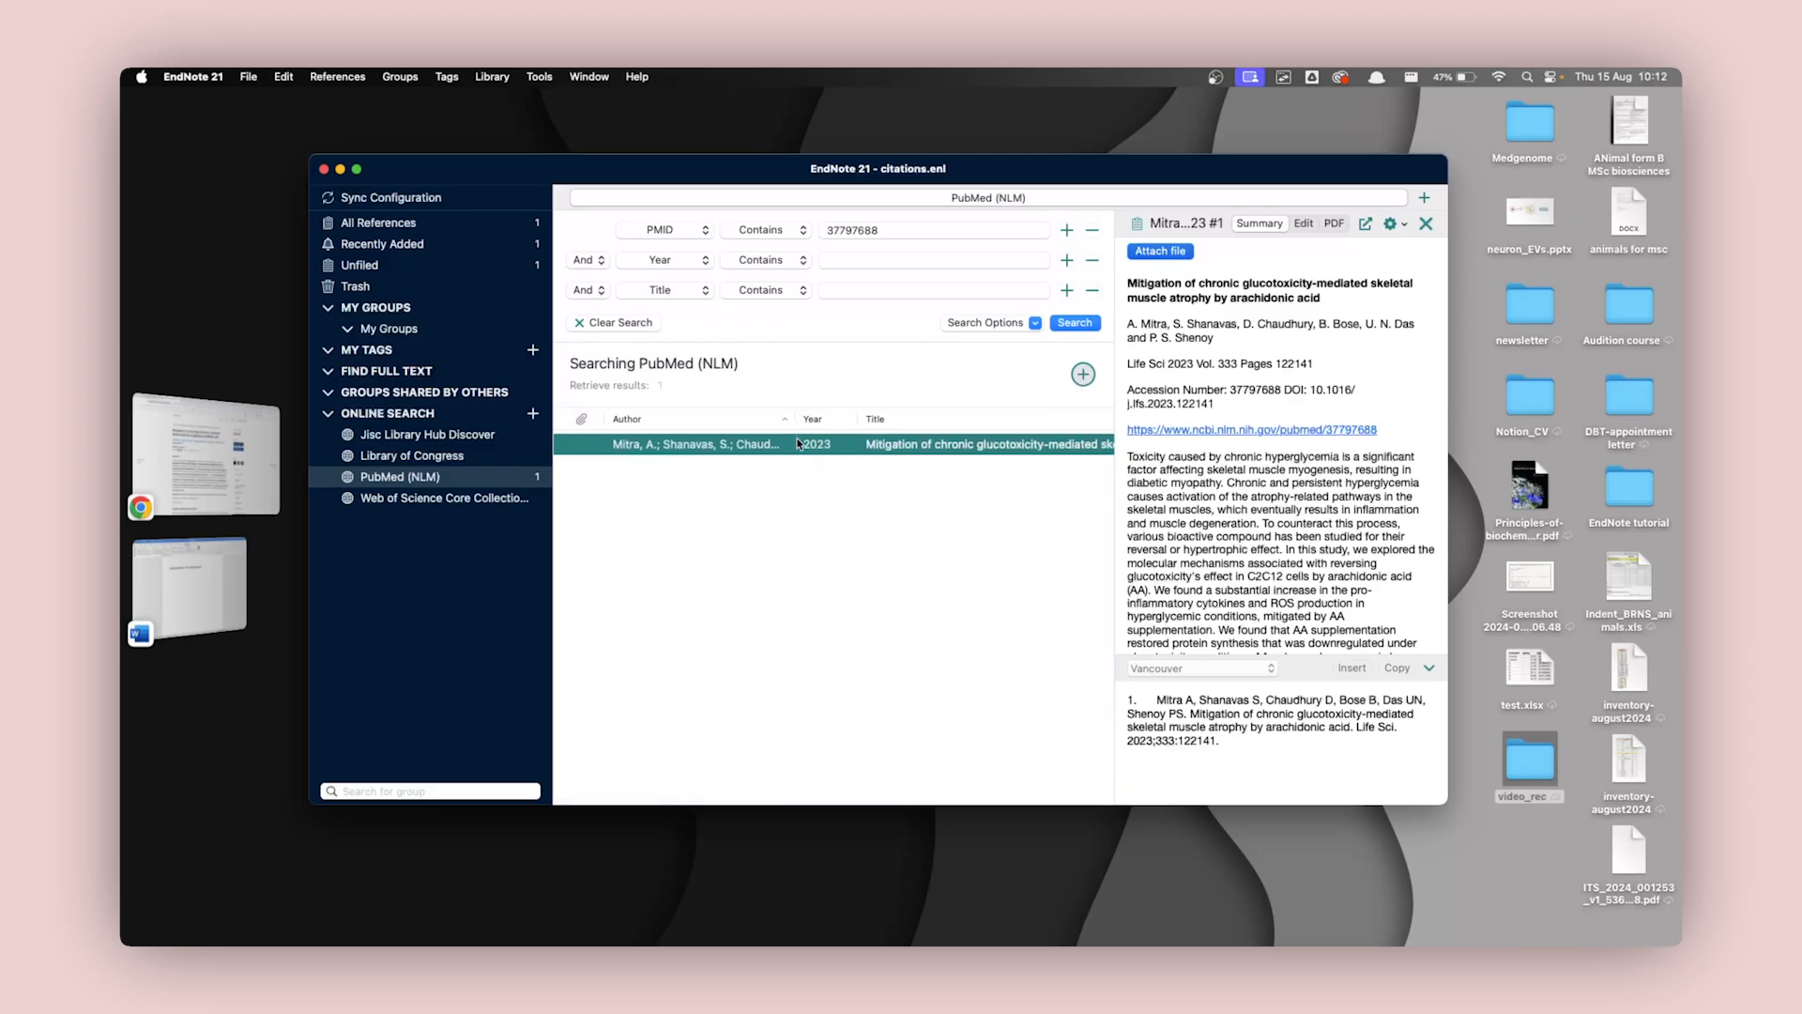
{"action": "left_click", "coordinate": [393, 232]}
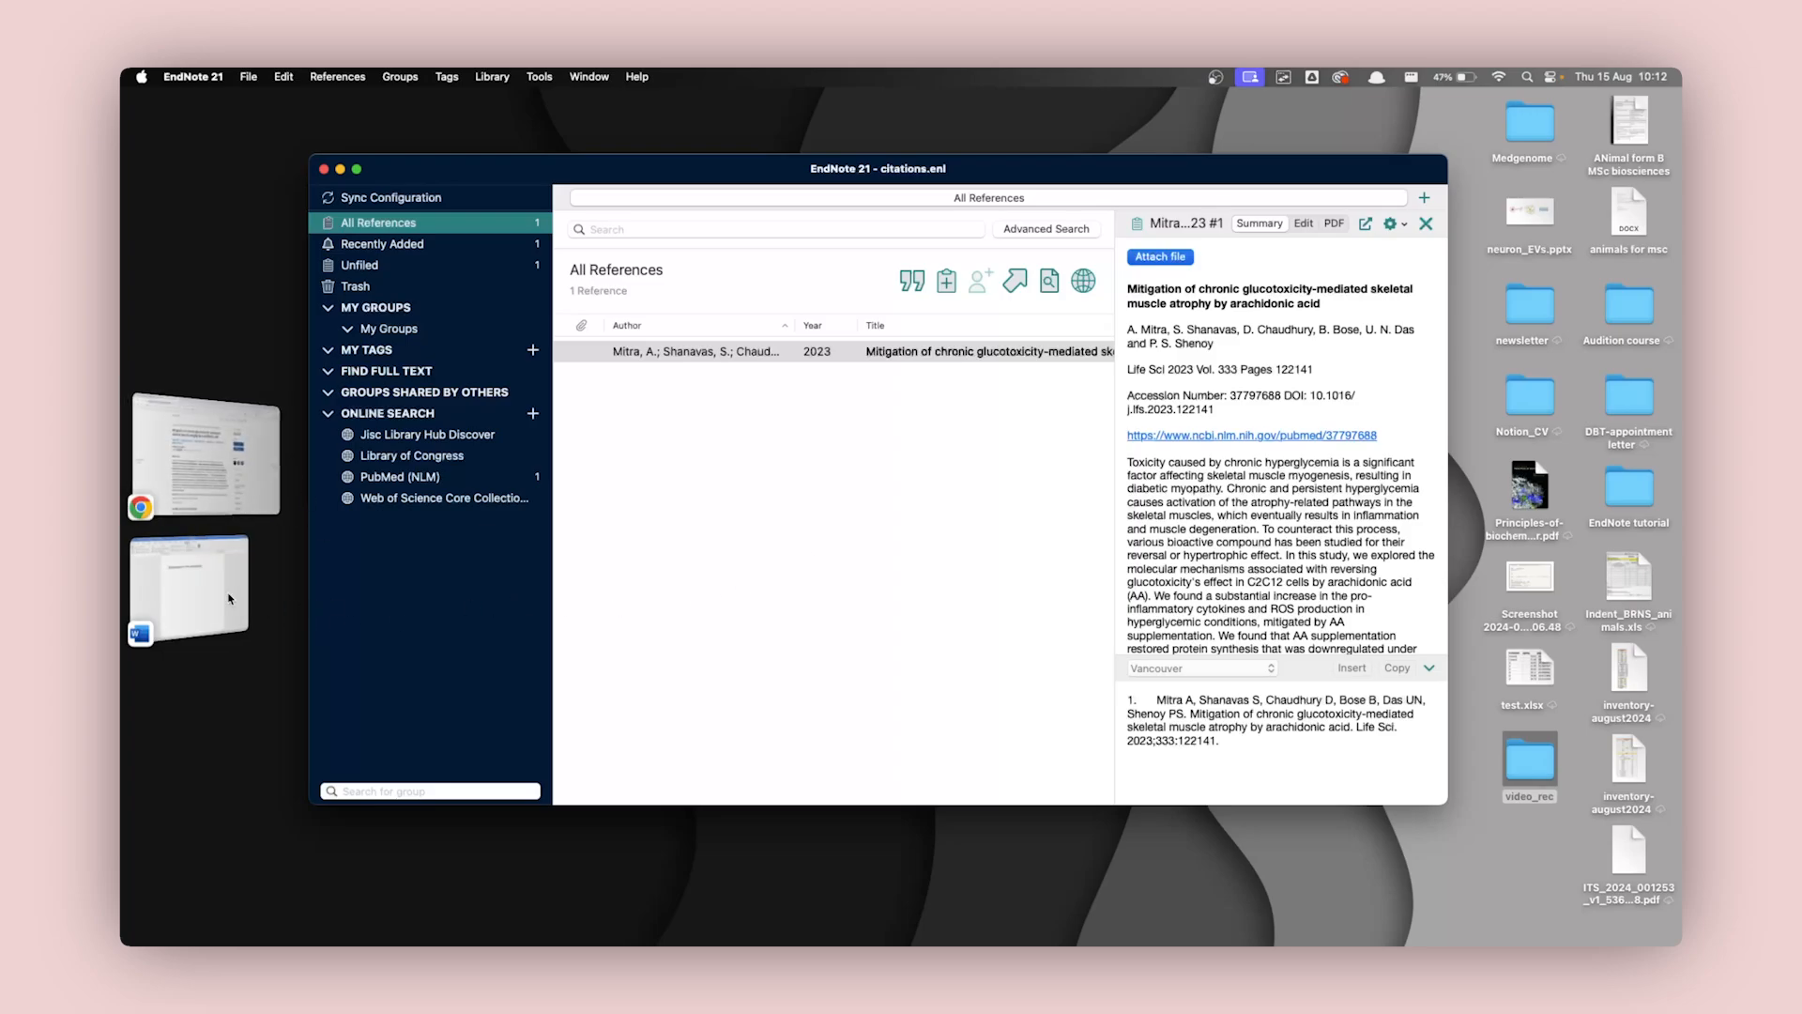
Switch back to the Word document and end the second filler sentence with a full stop.
{"action": "left_click", "coordinate": [188, 587]}
{"action": "left_click", "coordinate": [1002, 362]}
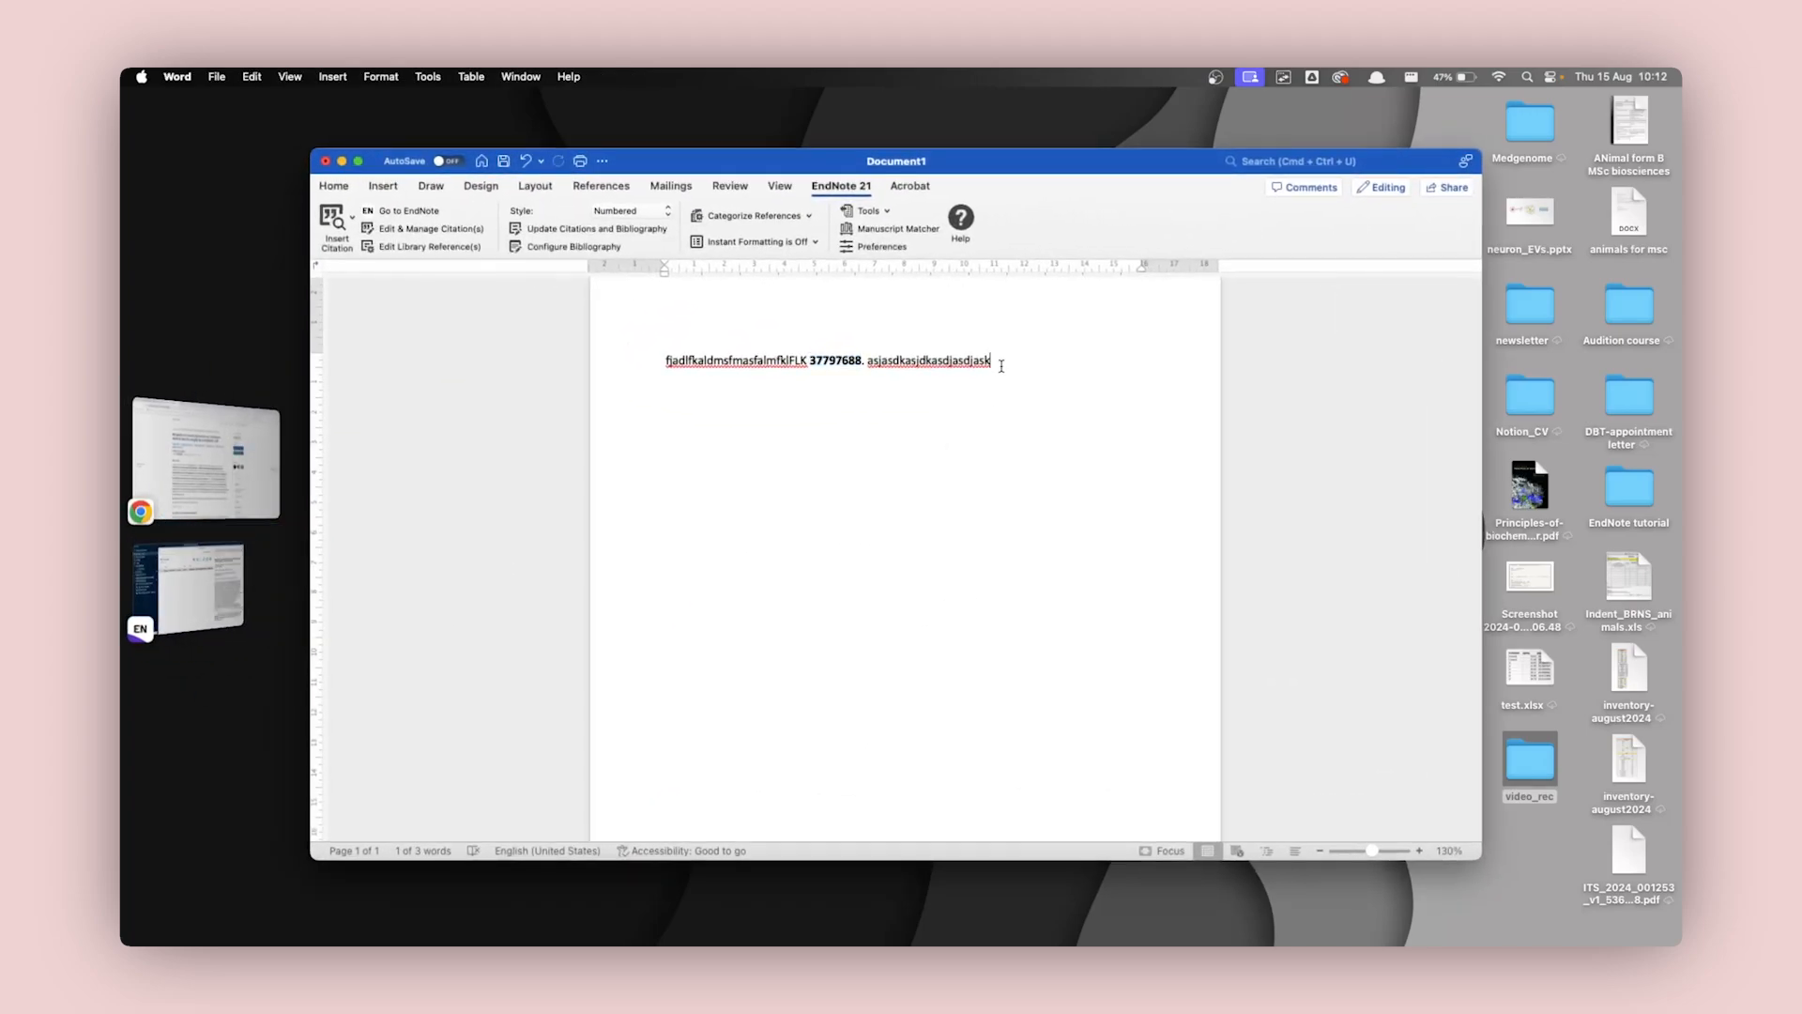
{"action": "type", "text": "."}
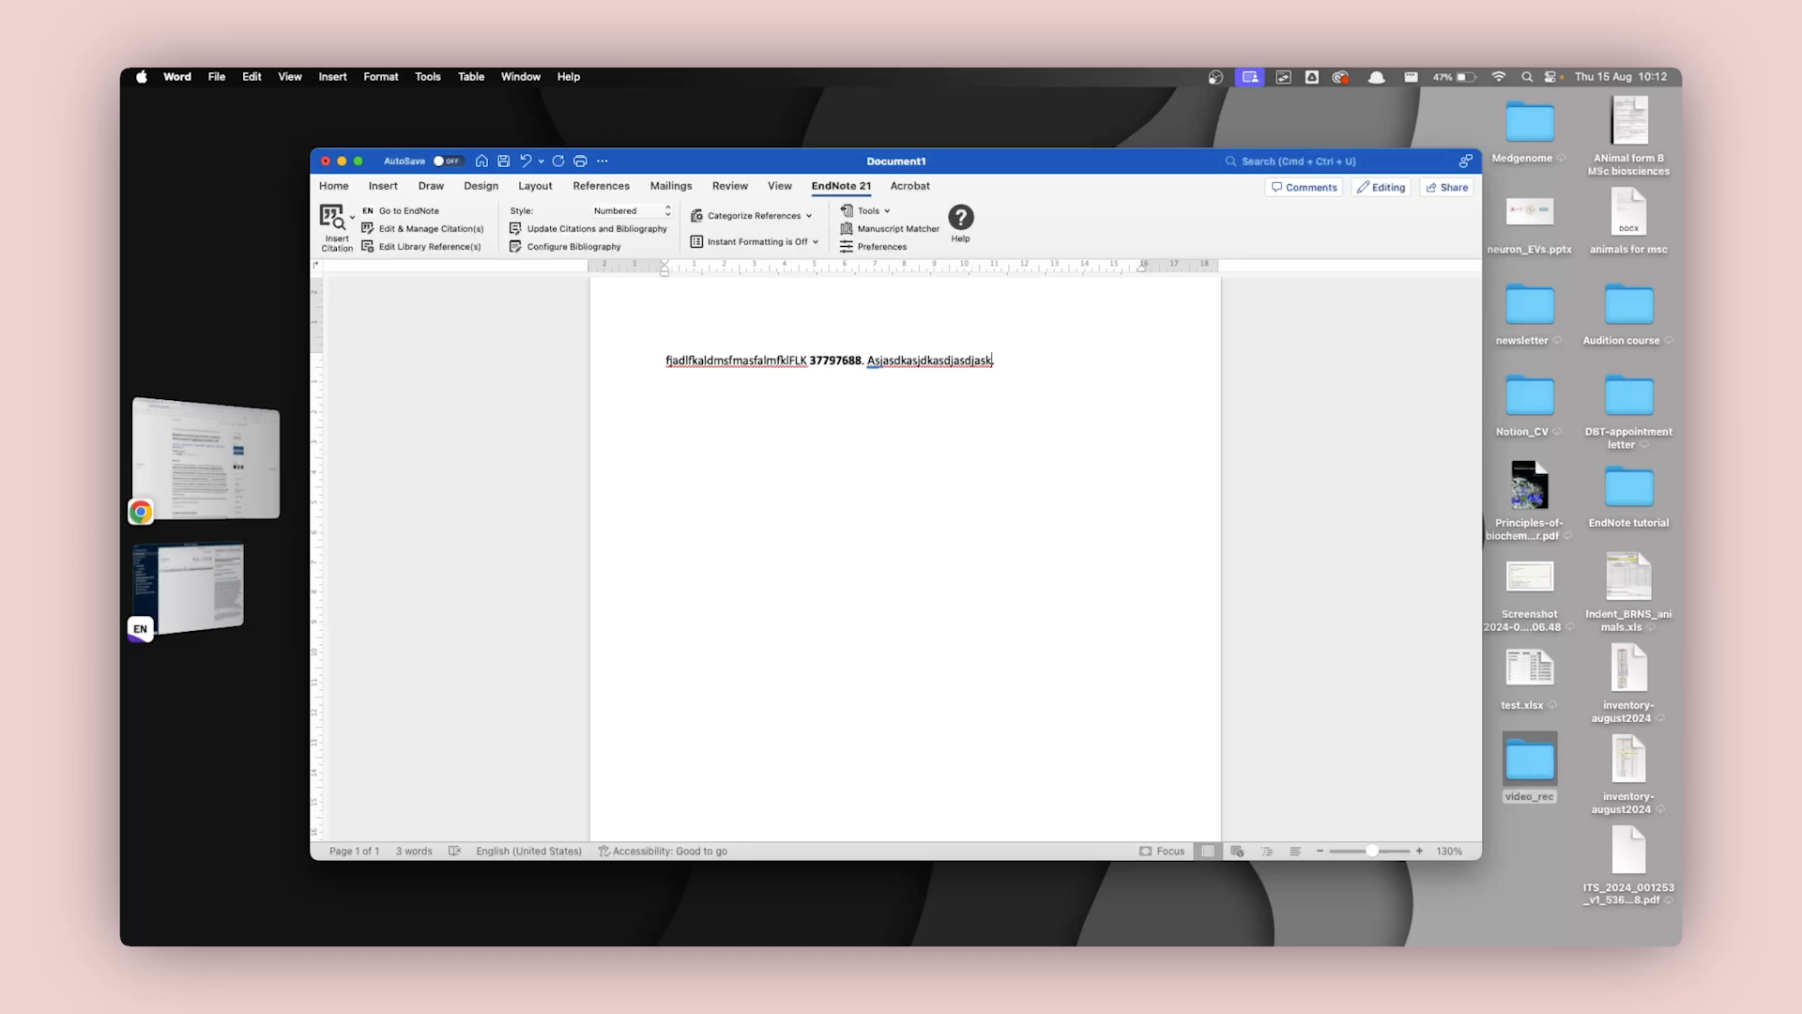
Switch to Chrome, open "The elusive role of myostatin signaling for muscle regeneration" from the PubMed search results and copy its PMID.
{"action": "left_click", "coordinate": [229, 419]}
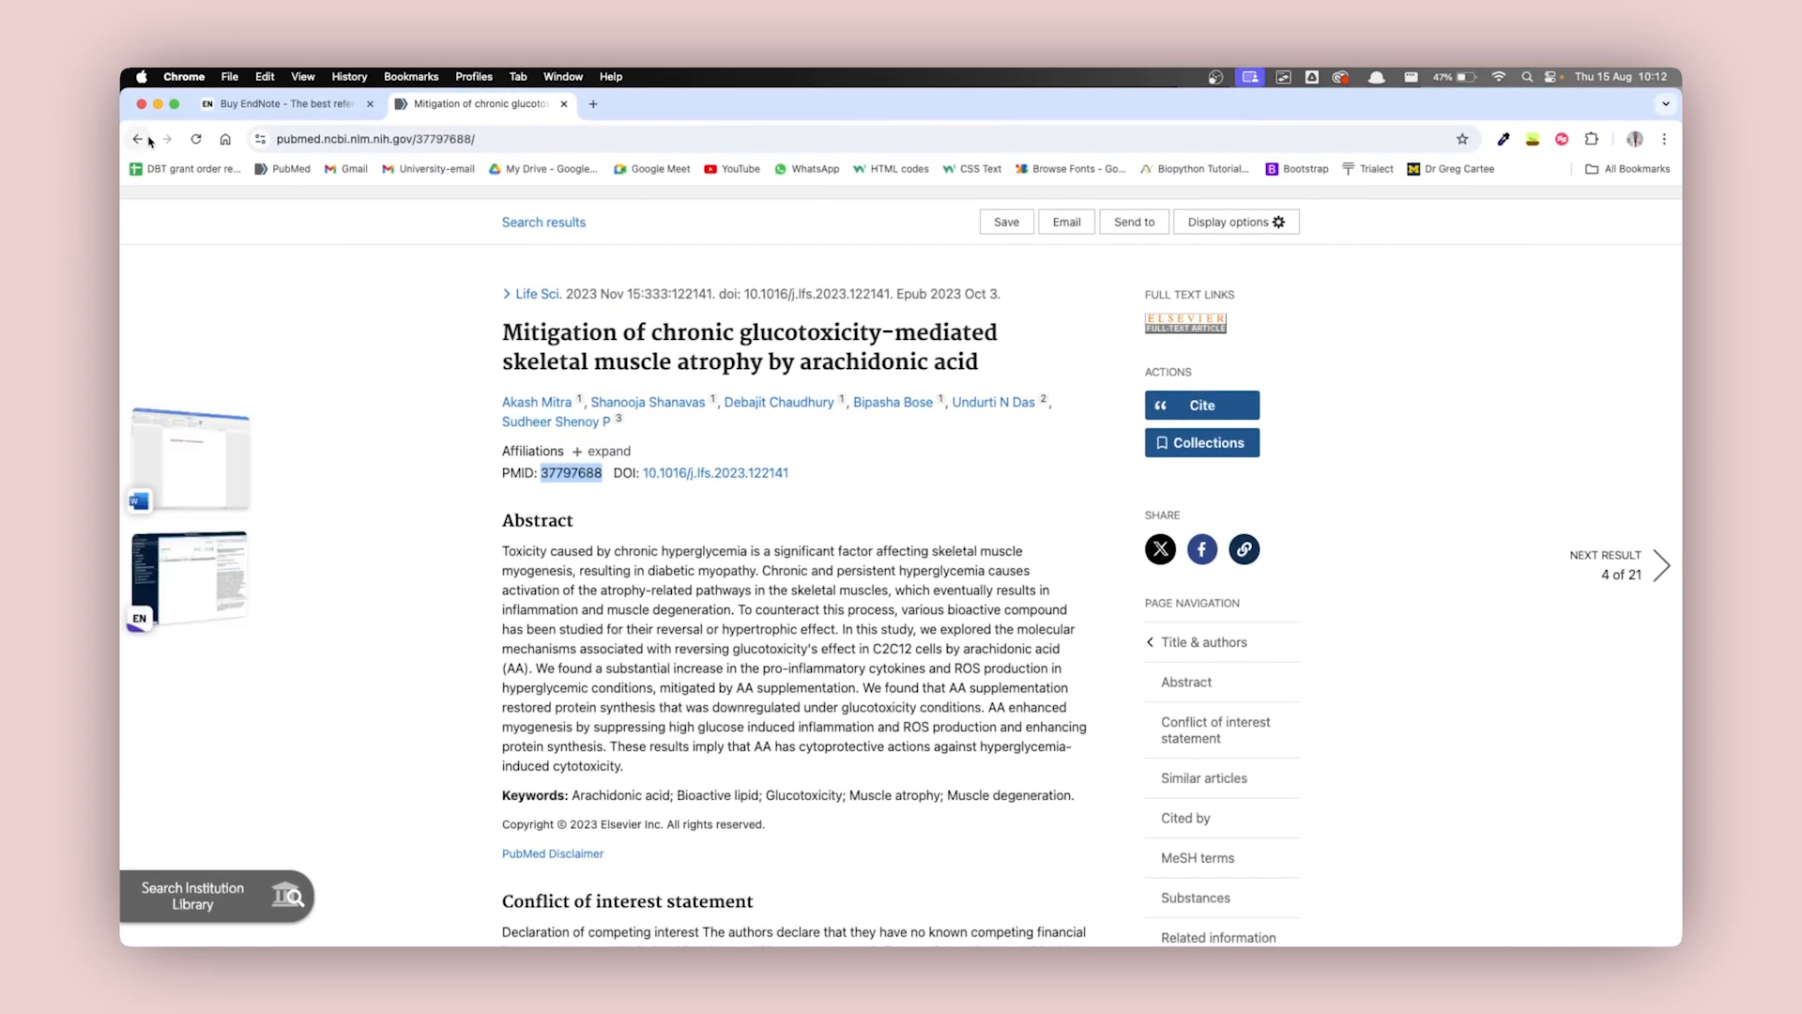
{"action": "left_click", "coordinate": [138, 139]}
{"action": "scroll", "coordinate": [967, 535], "scroll_direction": "down", "scroll_amount": 7}
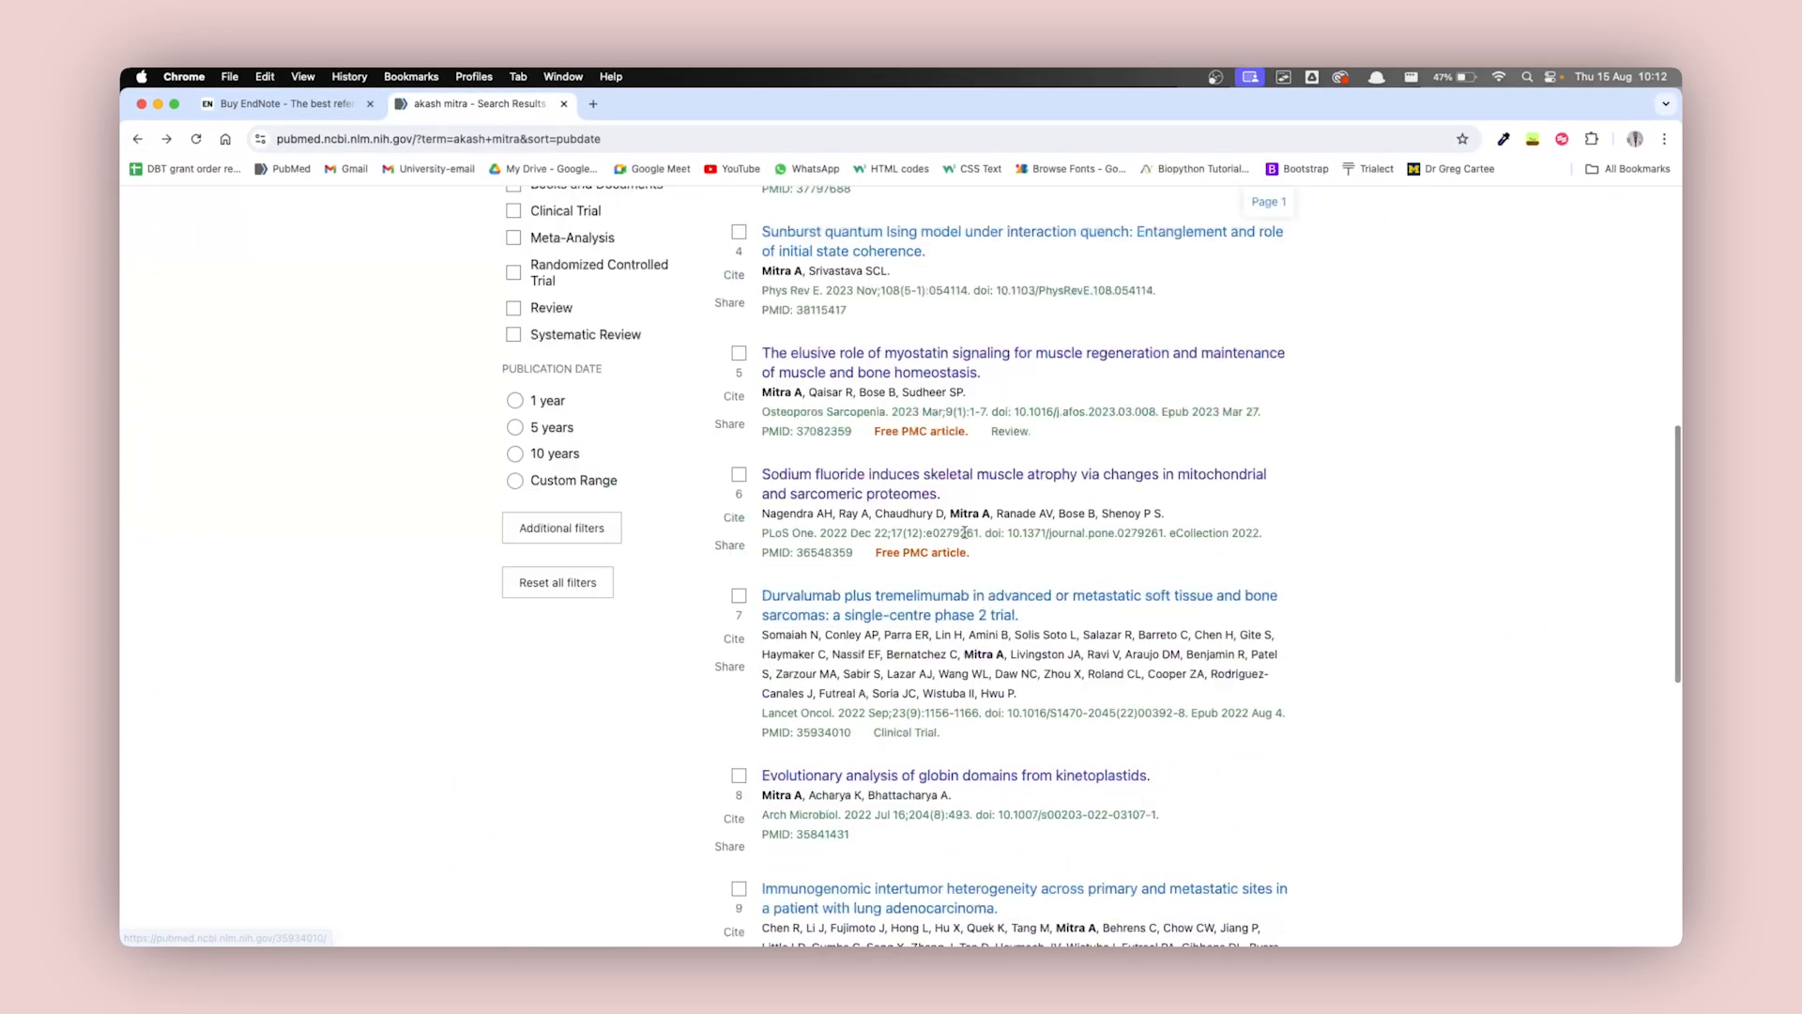
{"action": "scroll", "coordinate": [929, 483], "scroll_direction": "up", "scroll_amount": 2}
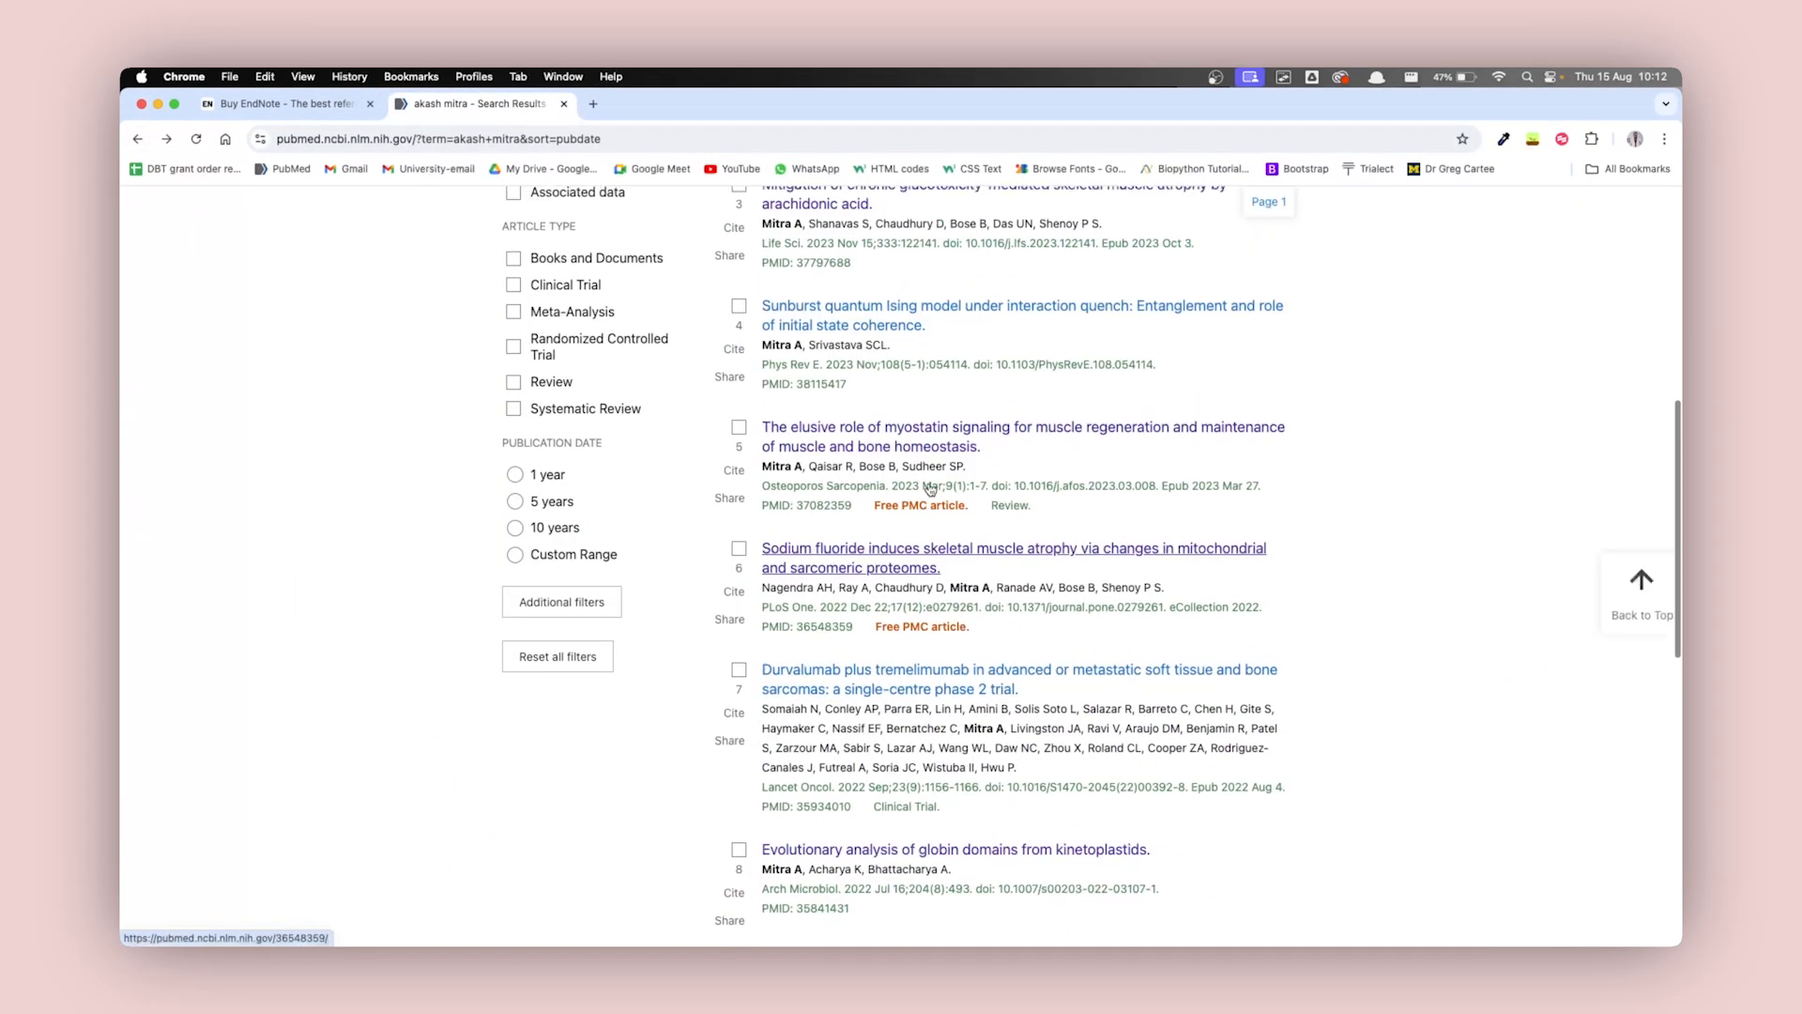
{"action": "left_click", "coordinate": [902, 437]}
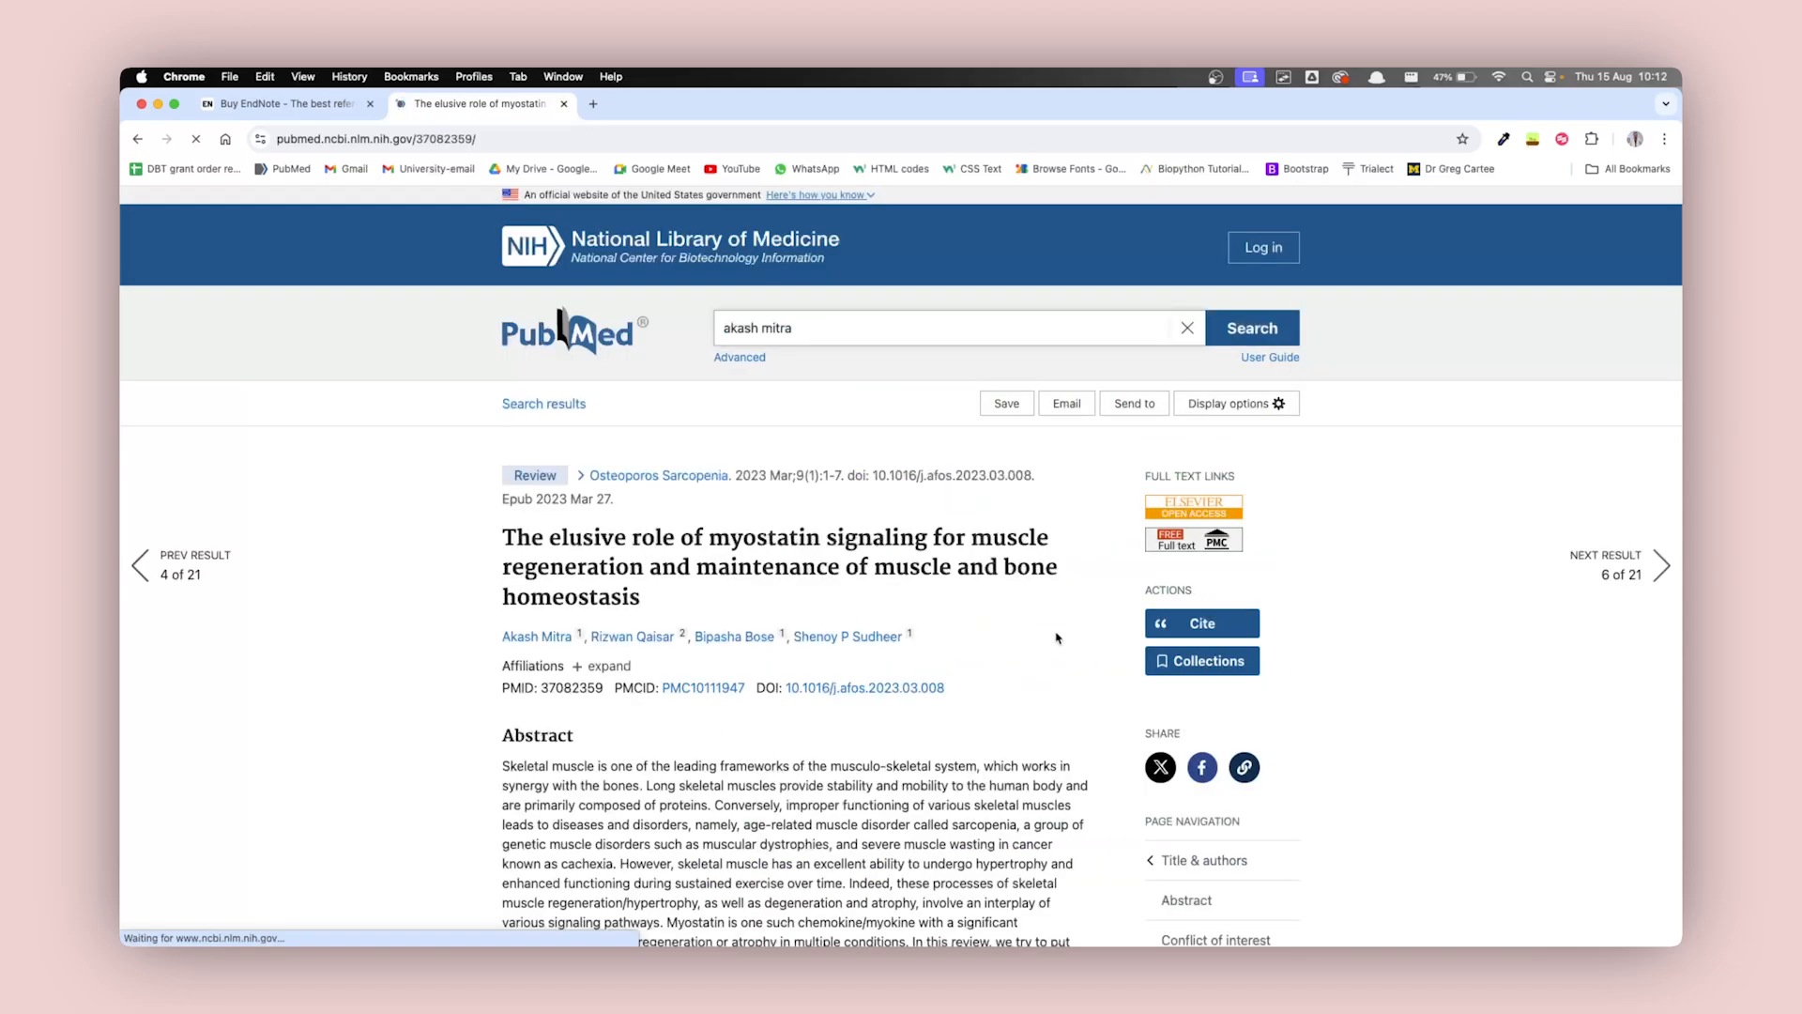
{"action": "scroll", "coordinate": [1057, 638], "scroll_direction": "down", "scroll_amount": 1}
{"action": "double_click", "coordinate": [576, 625]}
{"action": "key", "text": "super+c"}
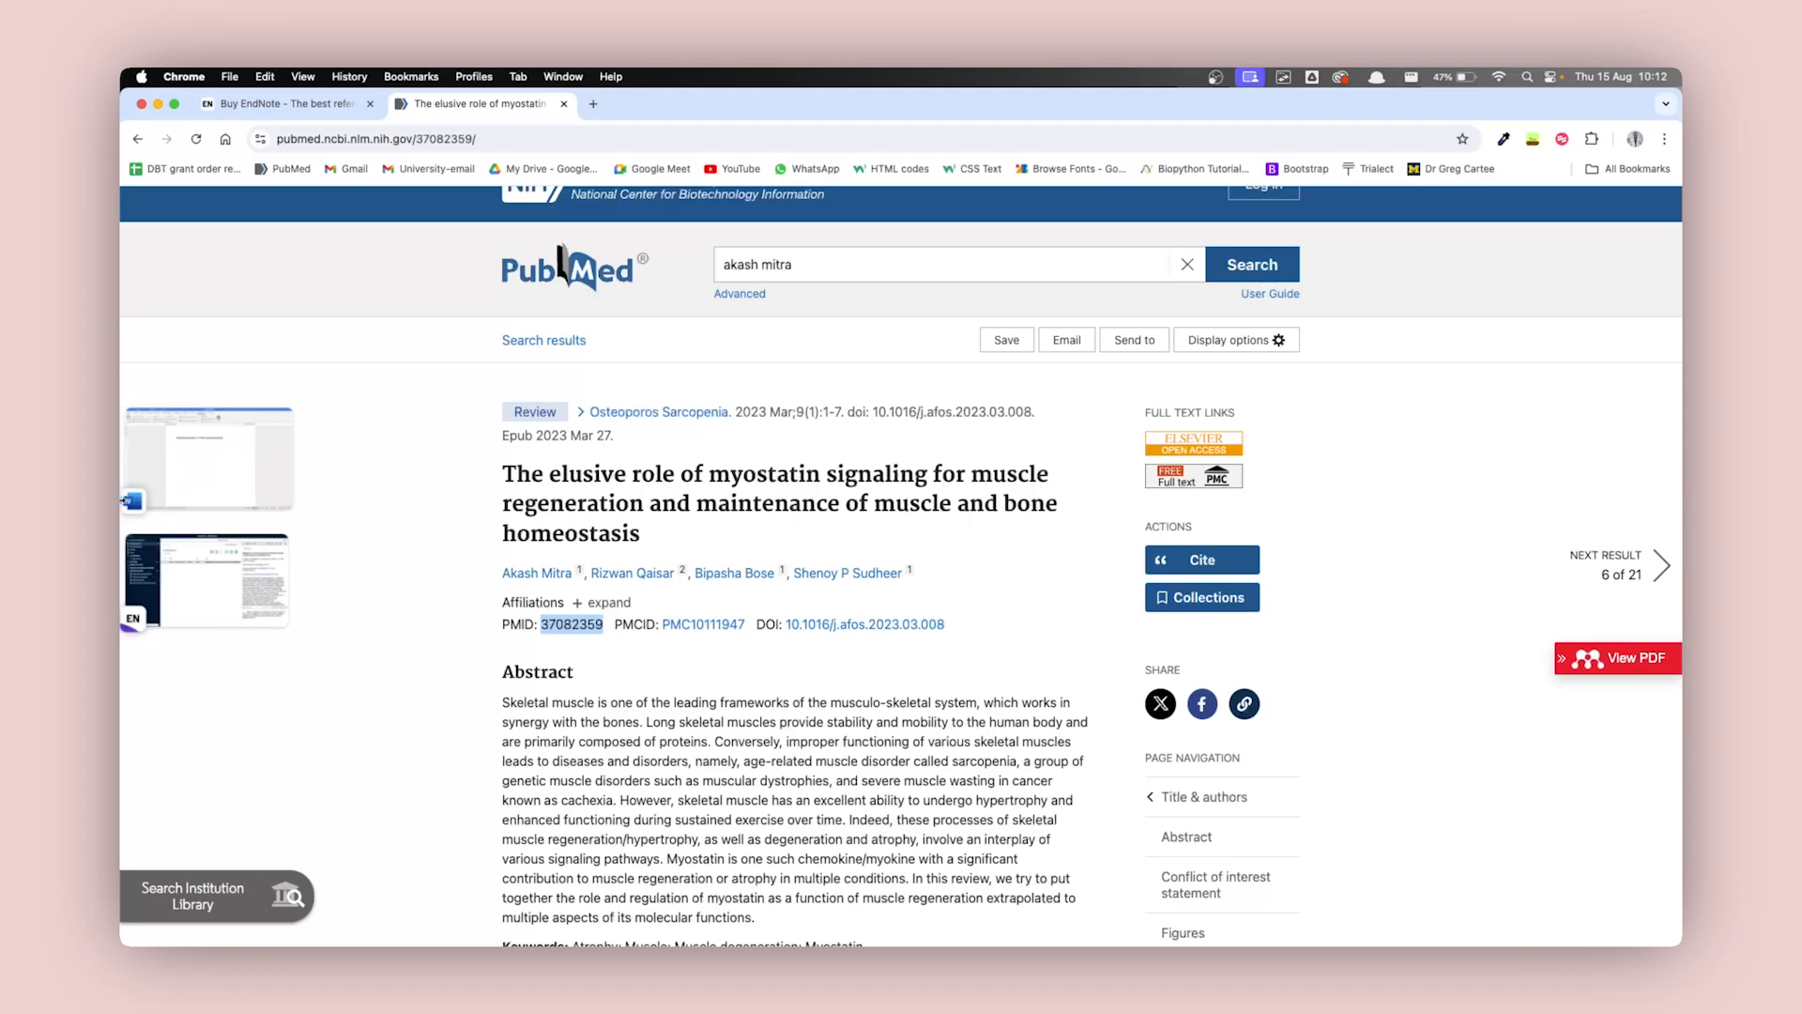
Switch to Word and paste the PMID 37082359 before the second sentence's full stop without its list formatting.
{"action": "left_click", "coordinate": [218, 471]}
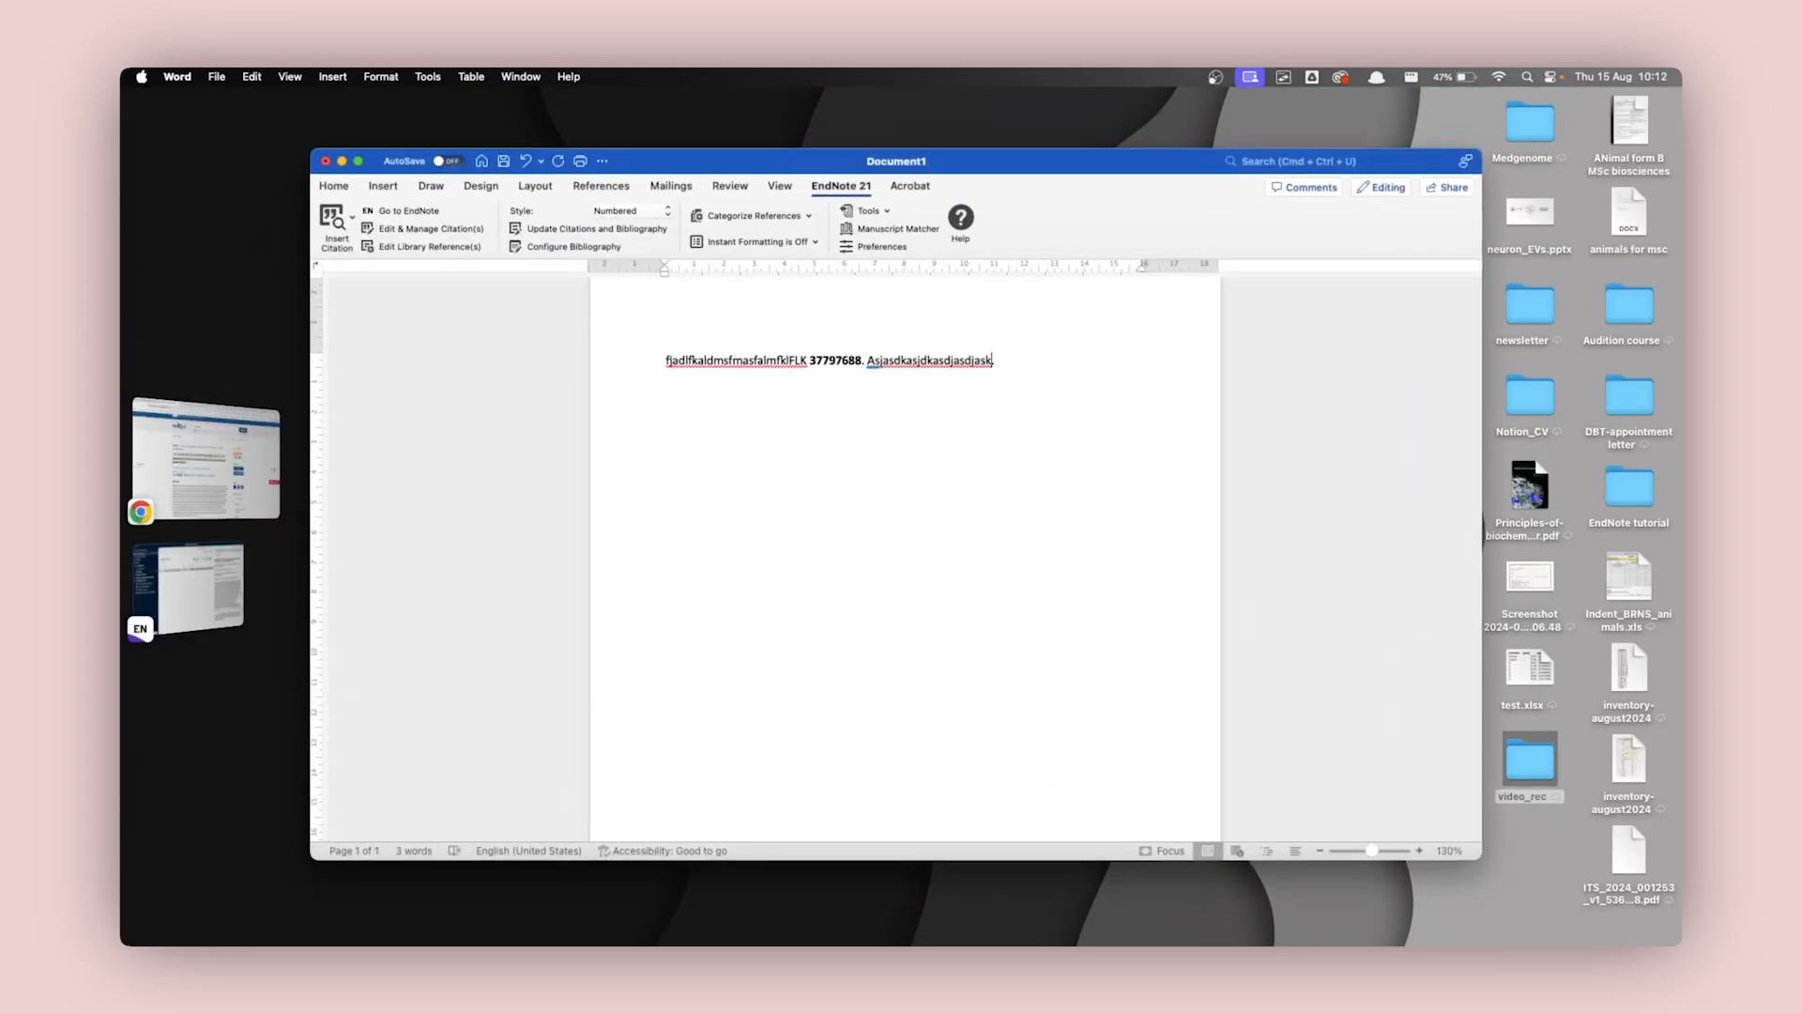
{"action": "key", "text": "super+v"}
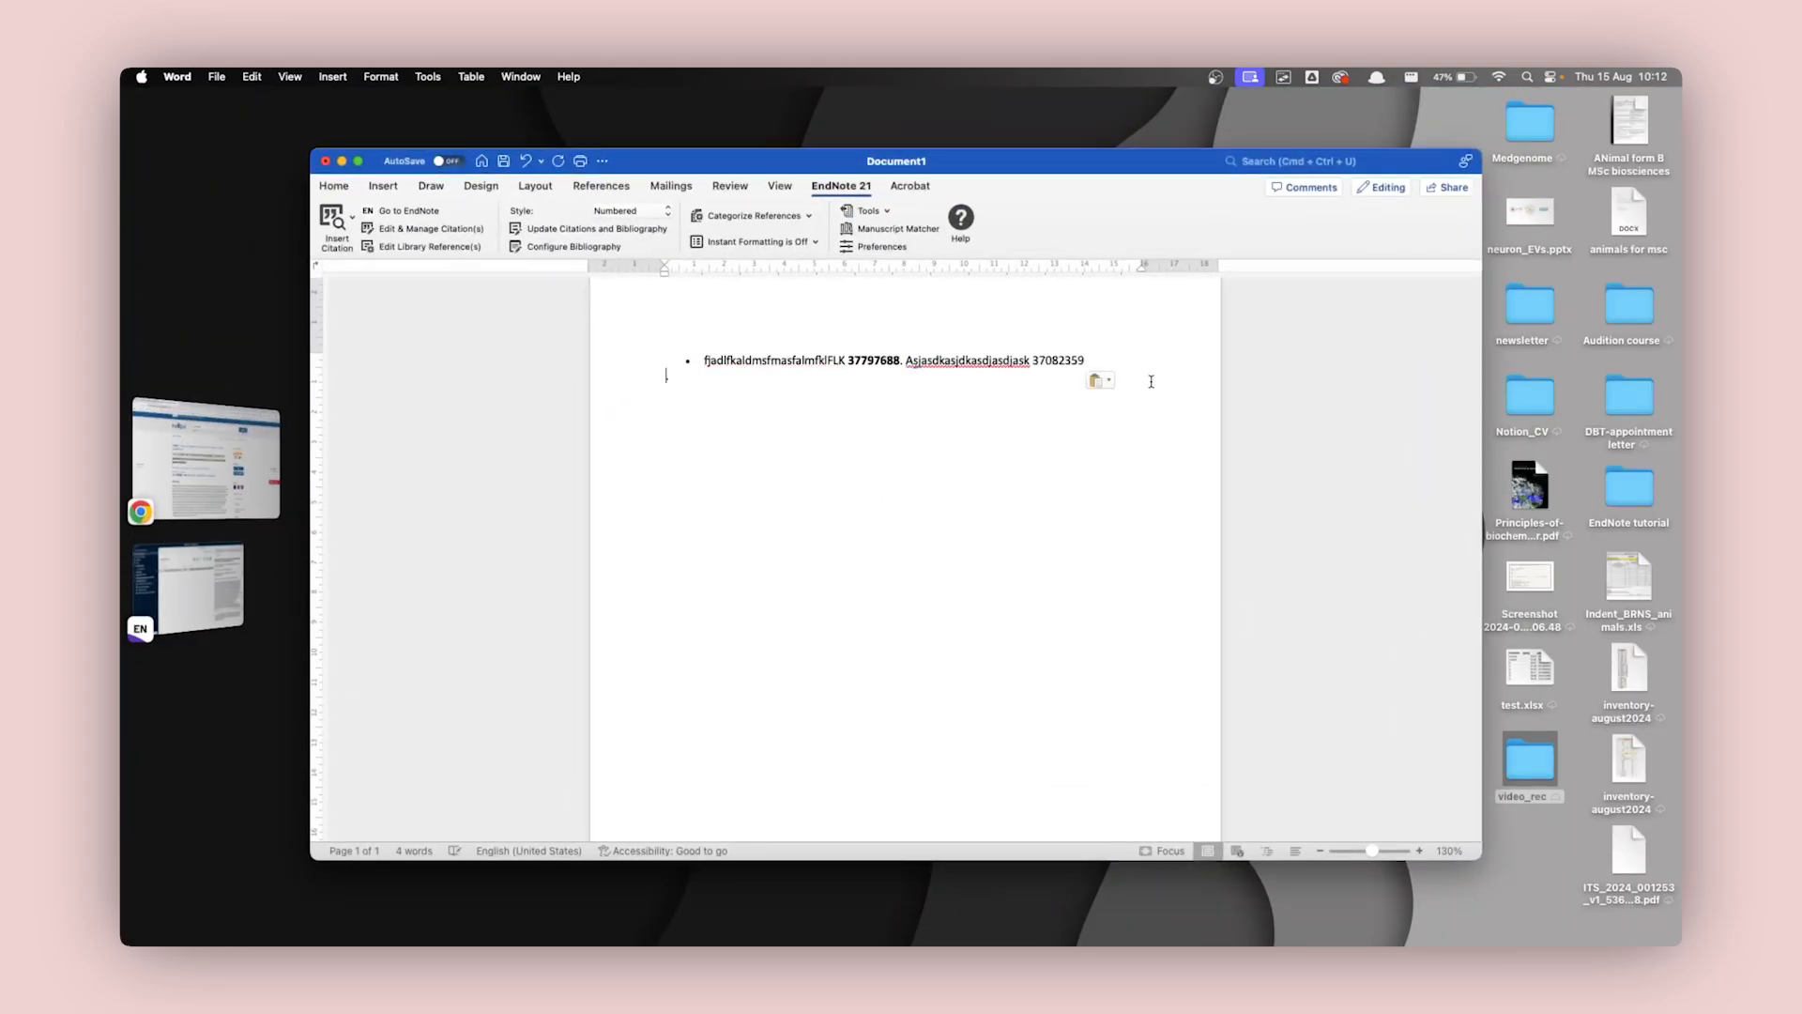
{"action": "left_click", "coordinate": [1103, 380]}
{"action": "left_click", "coordinate": [1155, 442]}
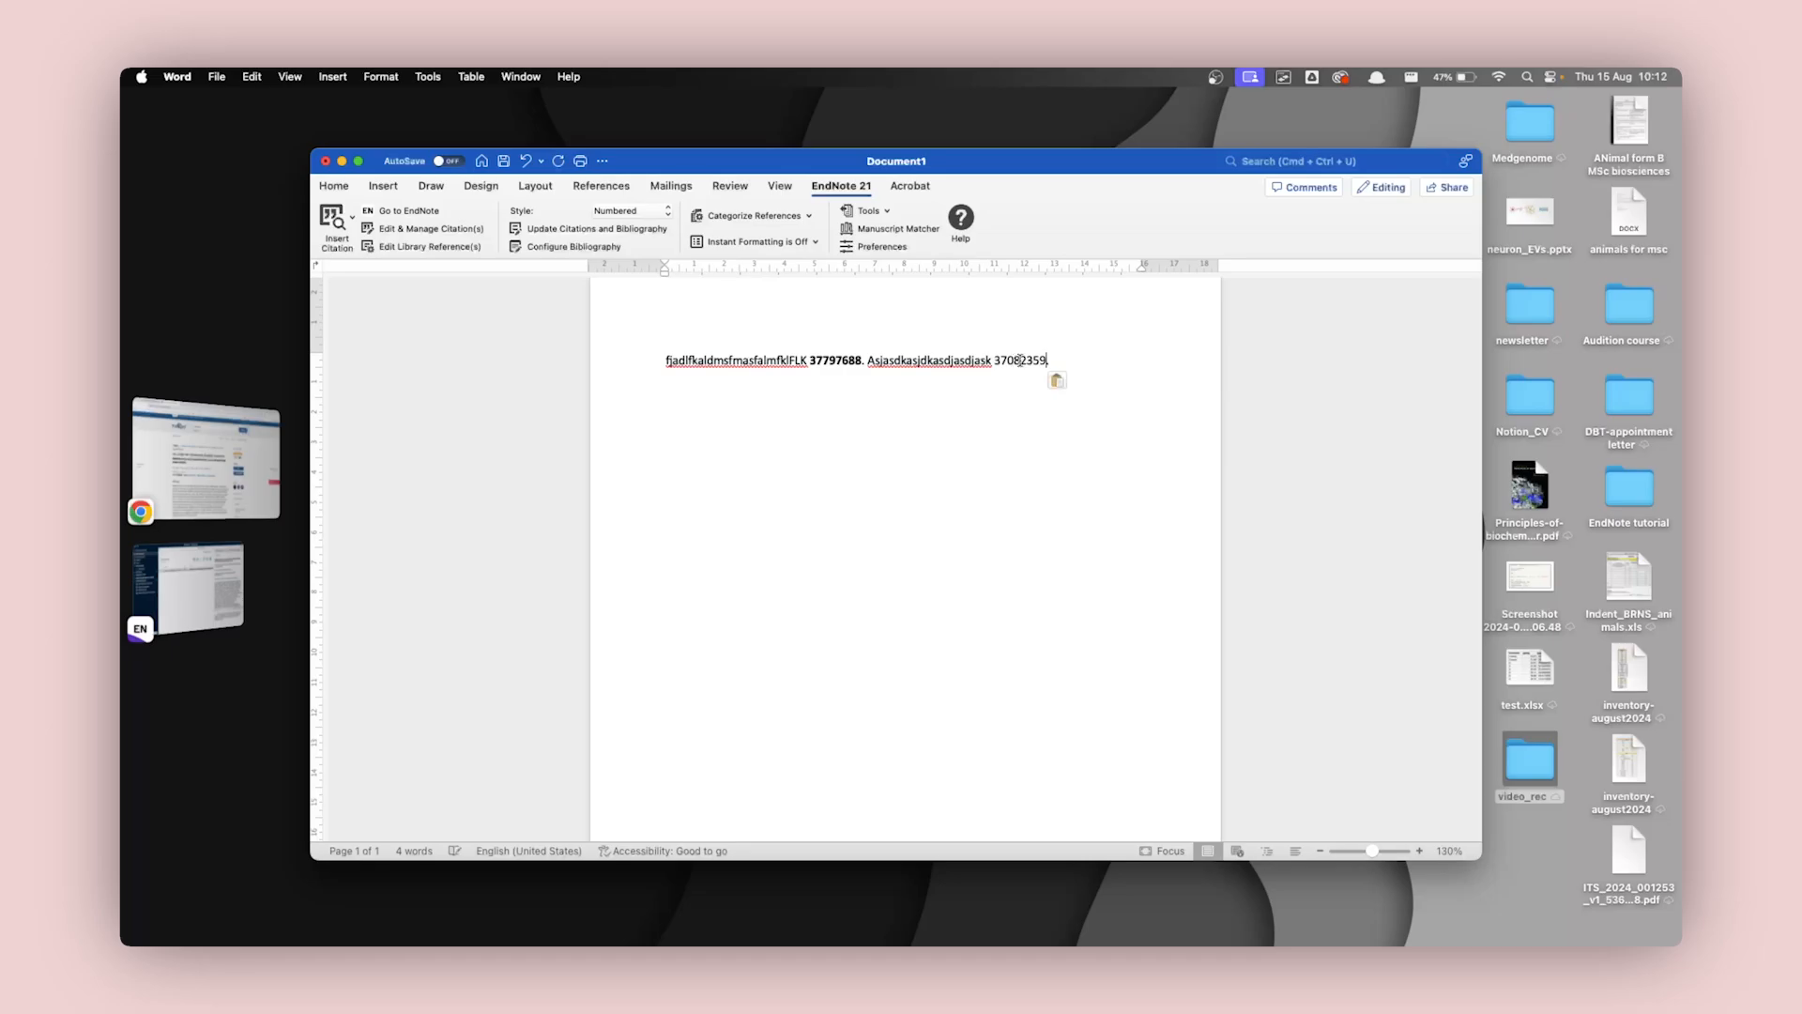
Copy the second sentence's PMID, switch to EndNote and search PubMed (NLM) for PMID 37082359.
{"action": "double_click", "coordinate": [1022, 361]}
{"action": "key", "text": "super+c"}
{"action": "left_click", "coordinate": [175, 554]}
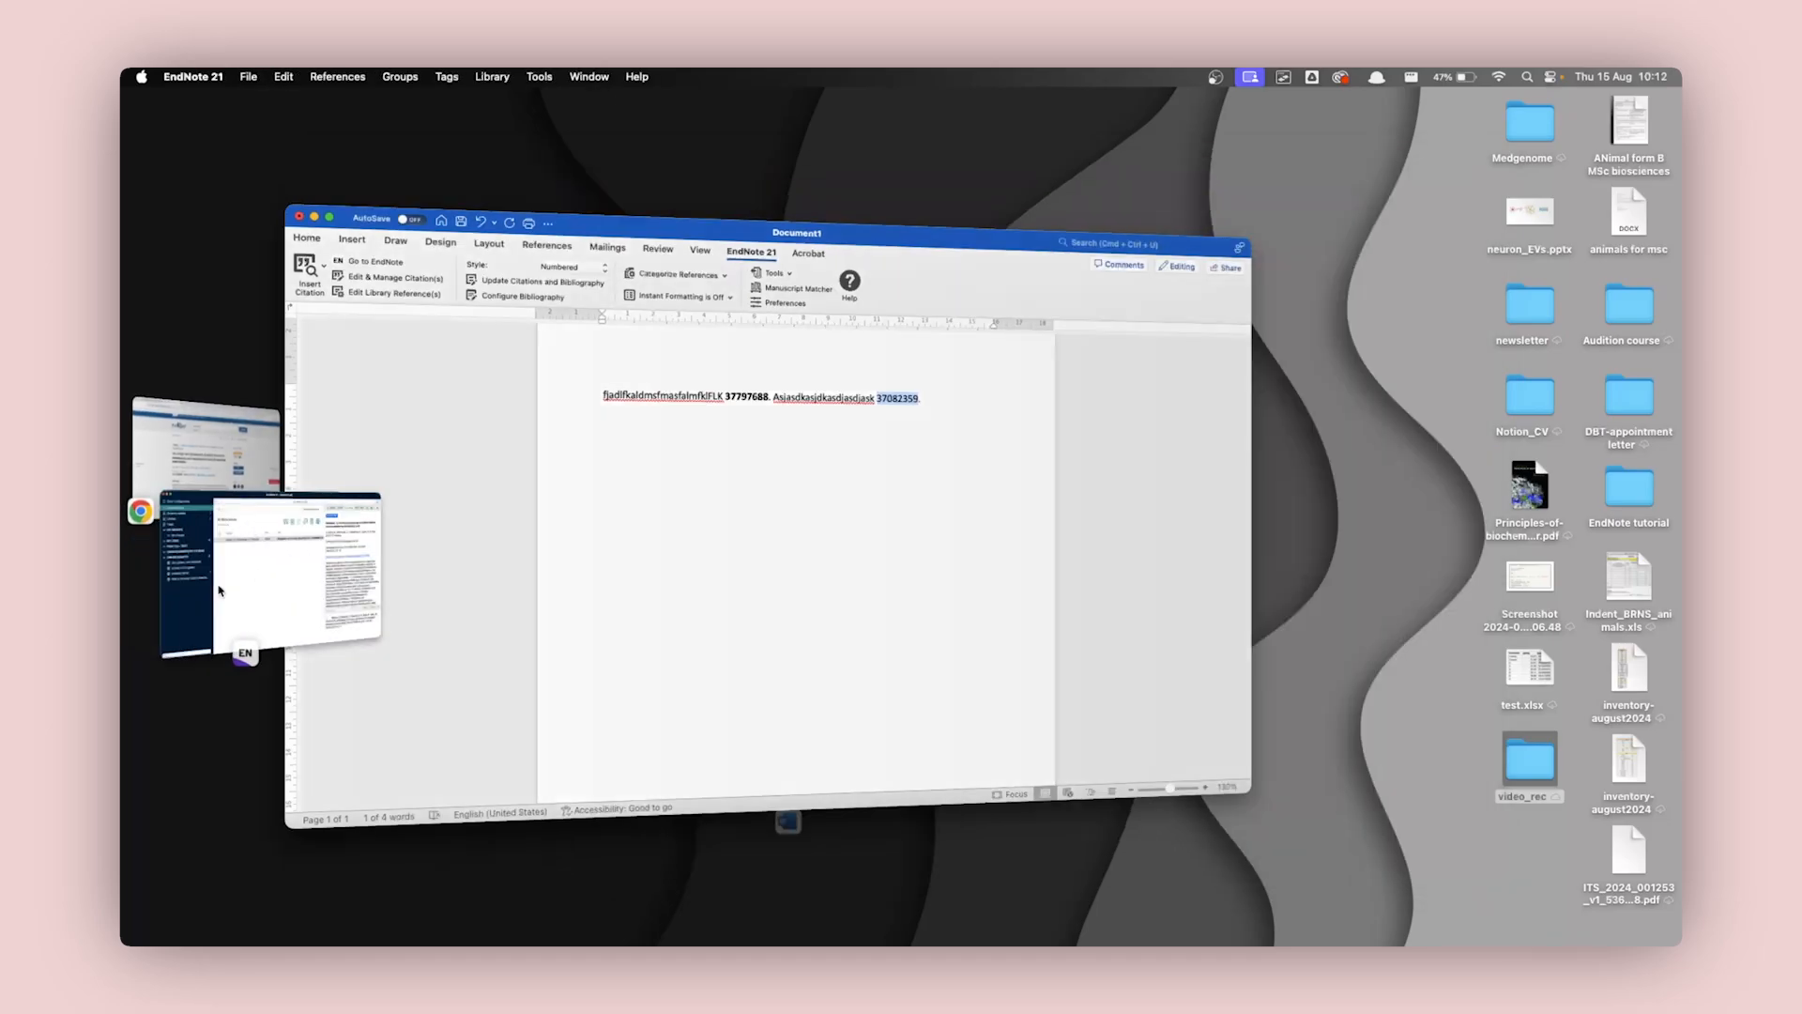
{"action": "left_click", "coordinate": [400, 477]}
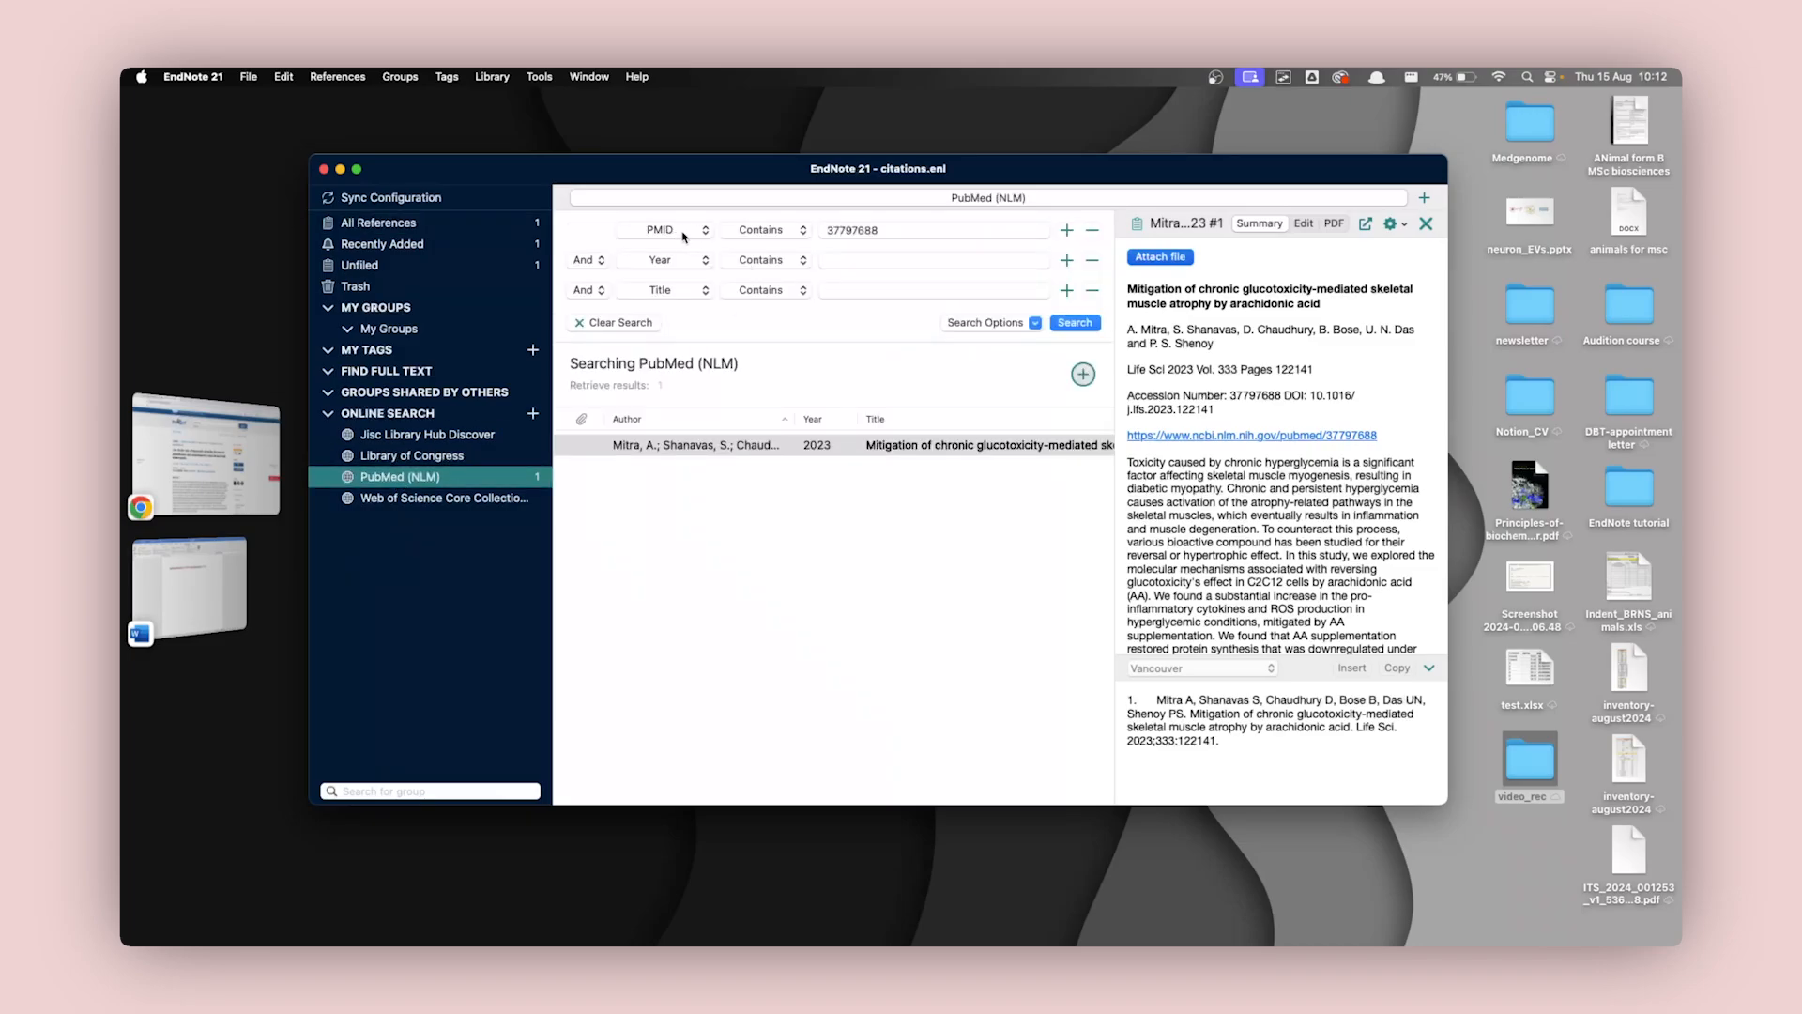
{"action": "double_click", "coordinate": [874, 240]}
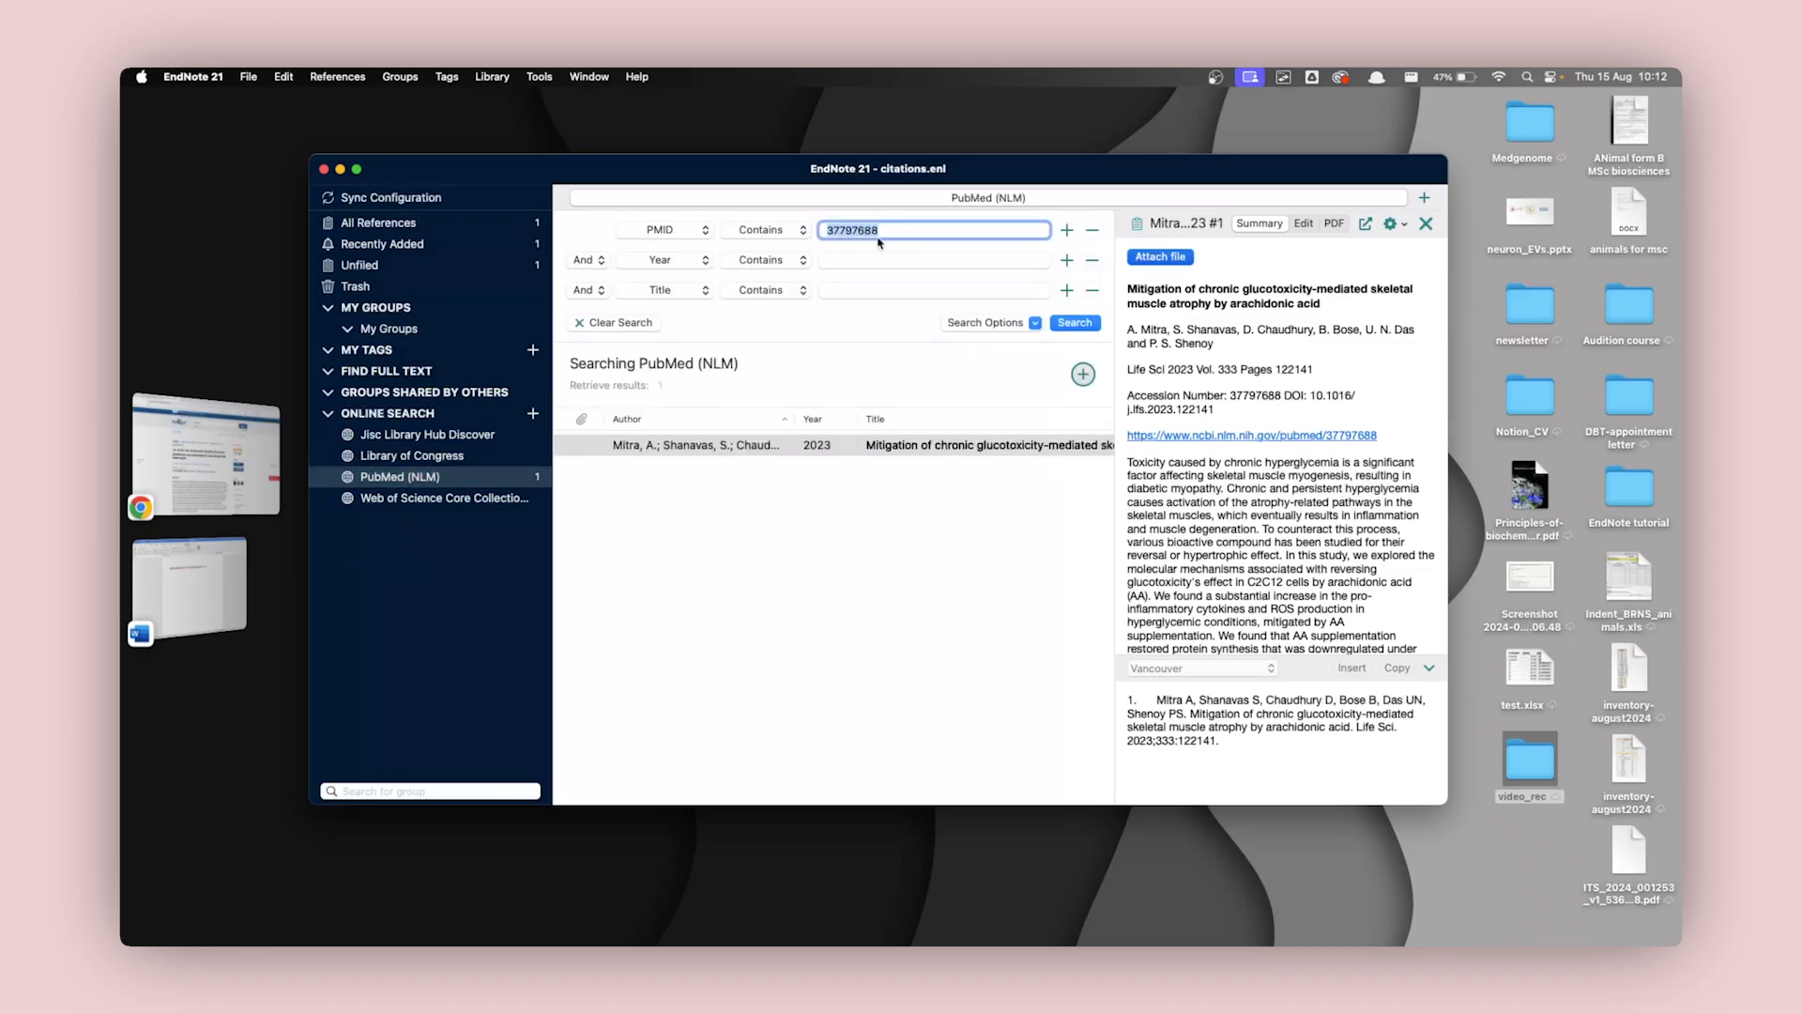
{"action": "key", "text": "super+v"}
{"action": "left_click", "coordinate": [1080, 325]}
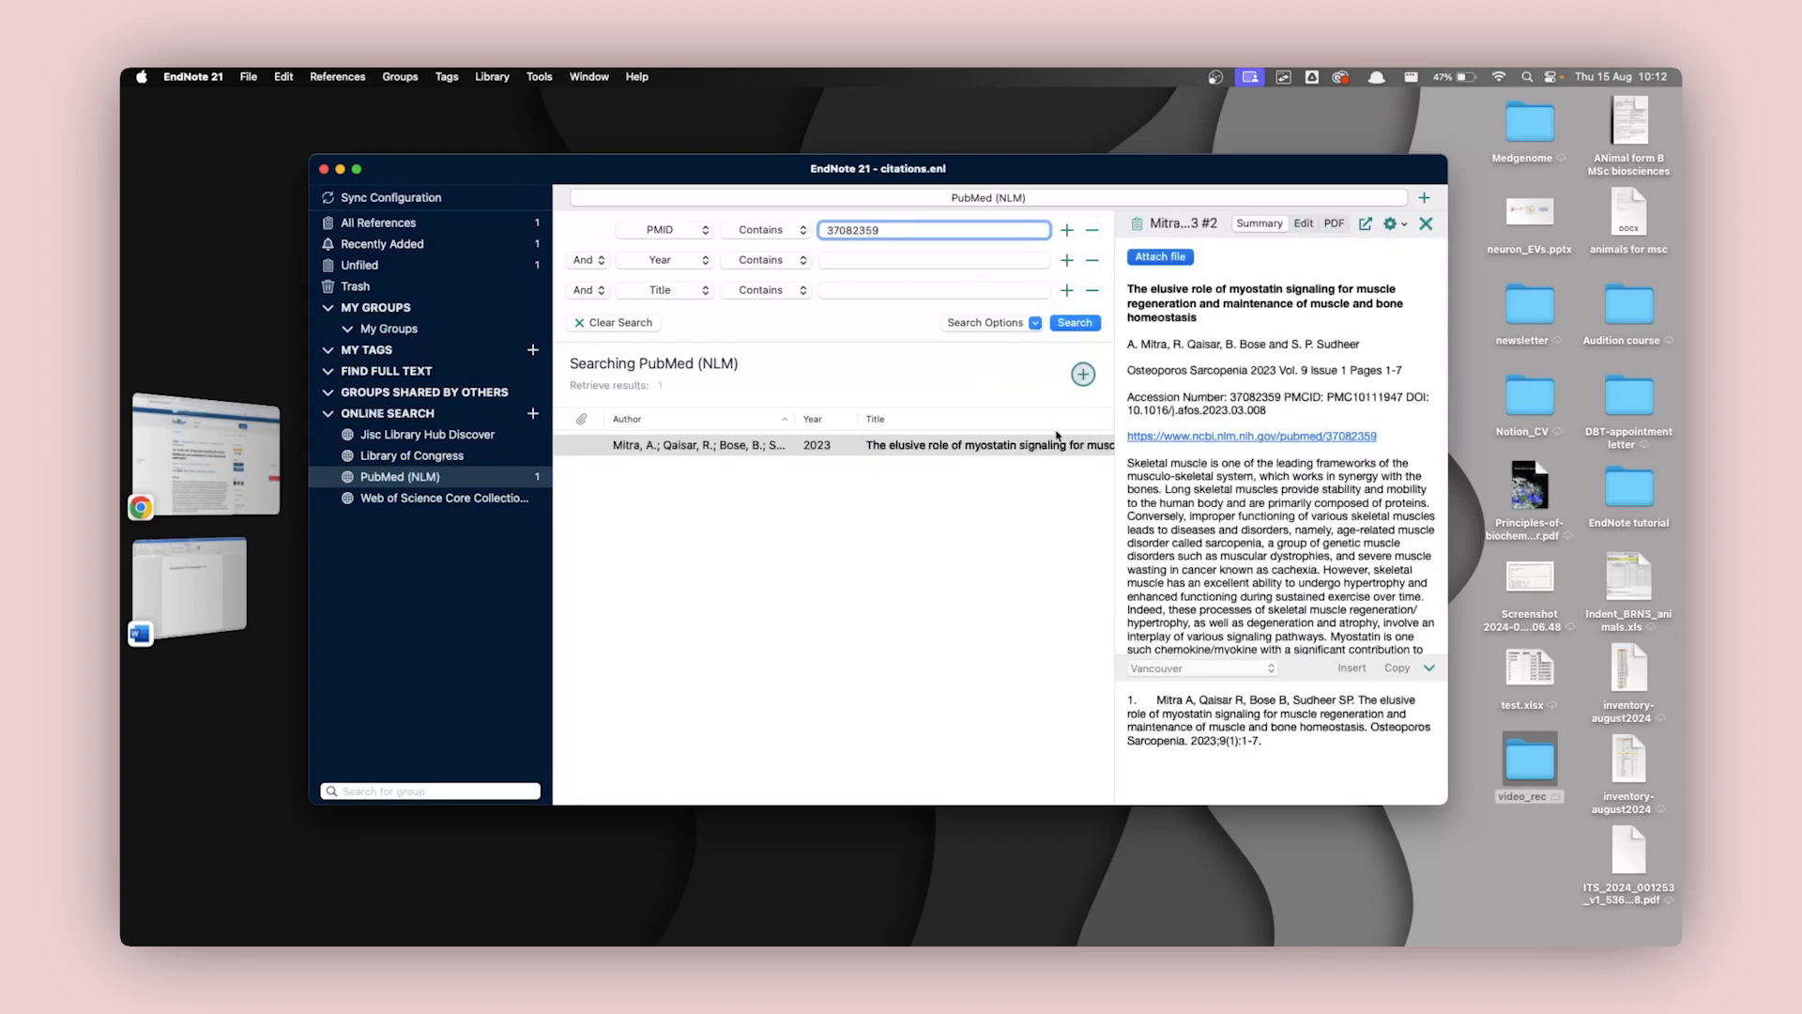
Add the retrieved myostatin reference to the library, check it under all references and switch back to Word.
{"action": "left_click", "coordinate": [790, 449]}
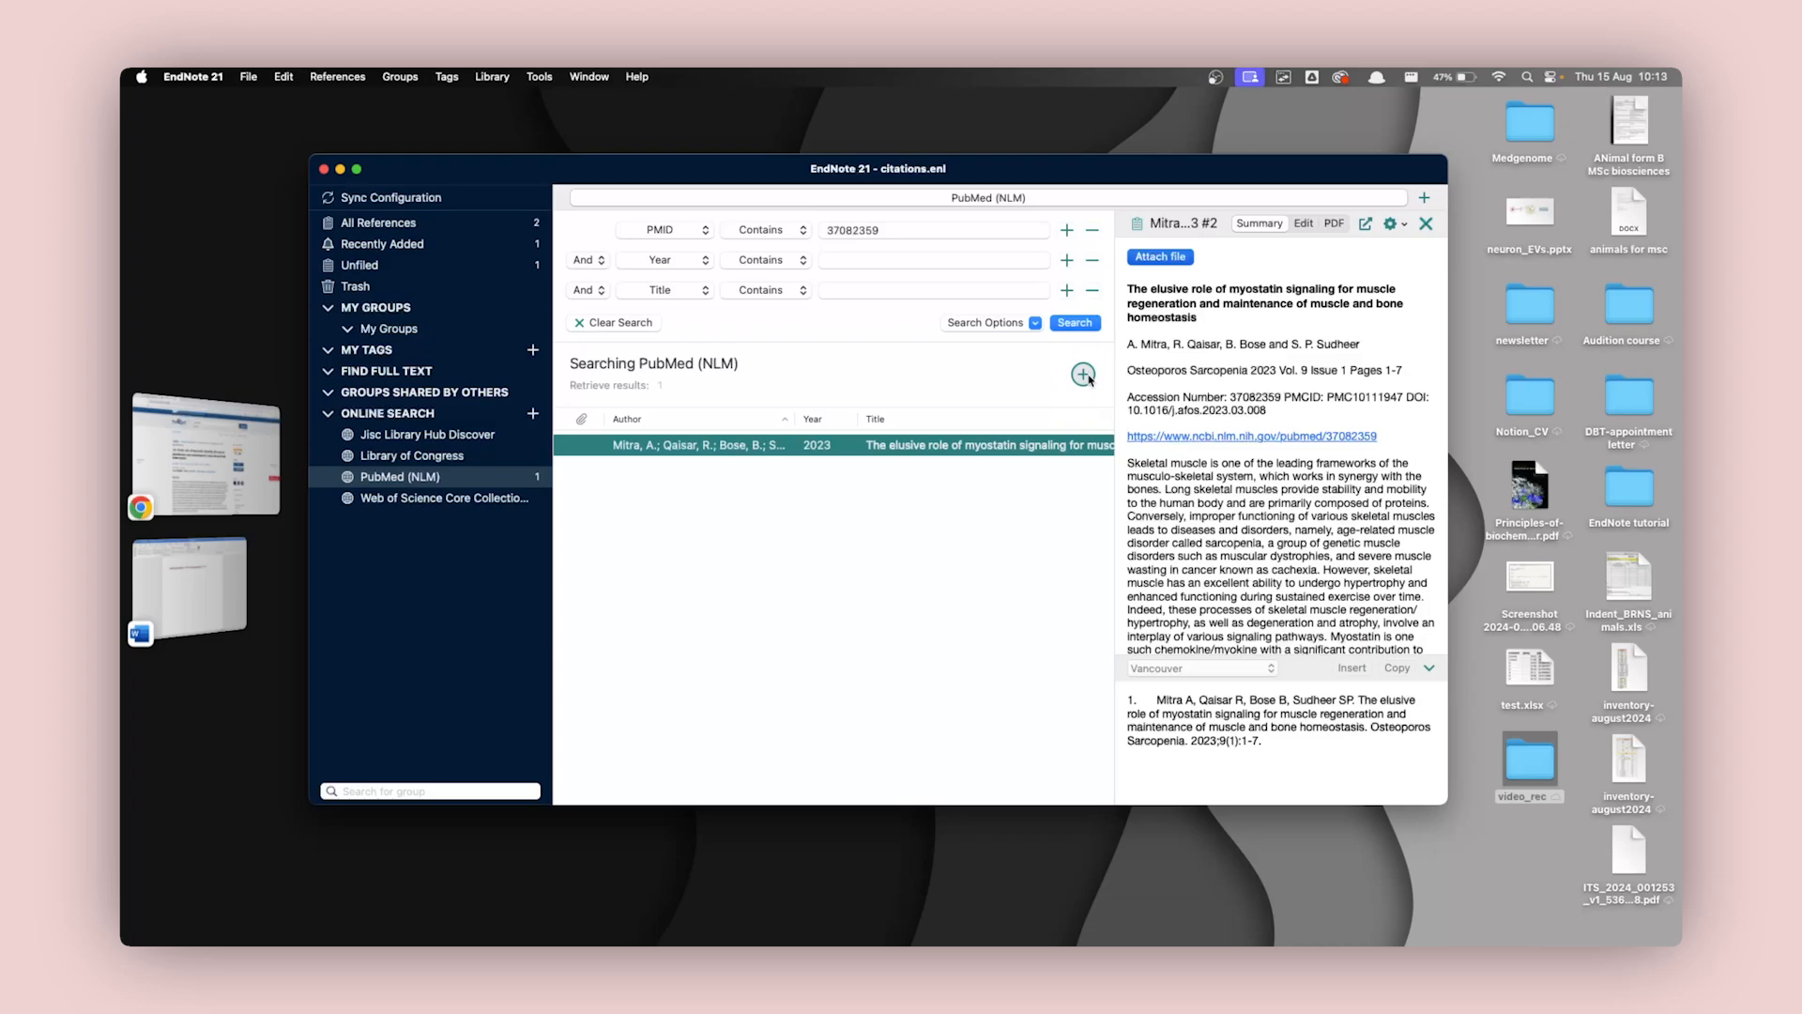
{"action": "left_click", "coordinate": [503, 227]}
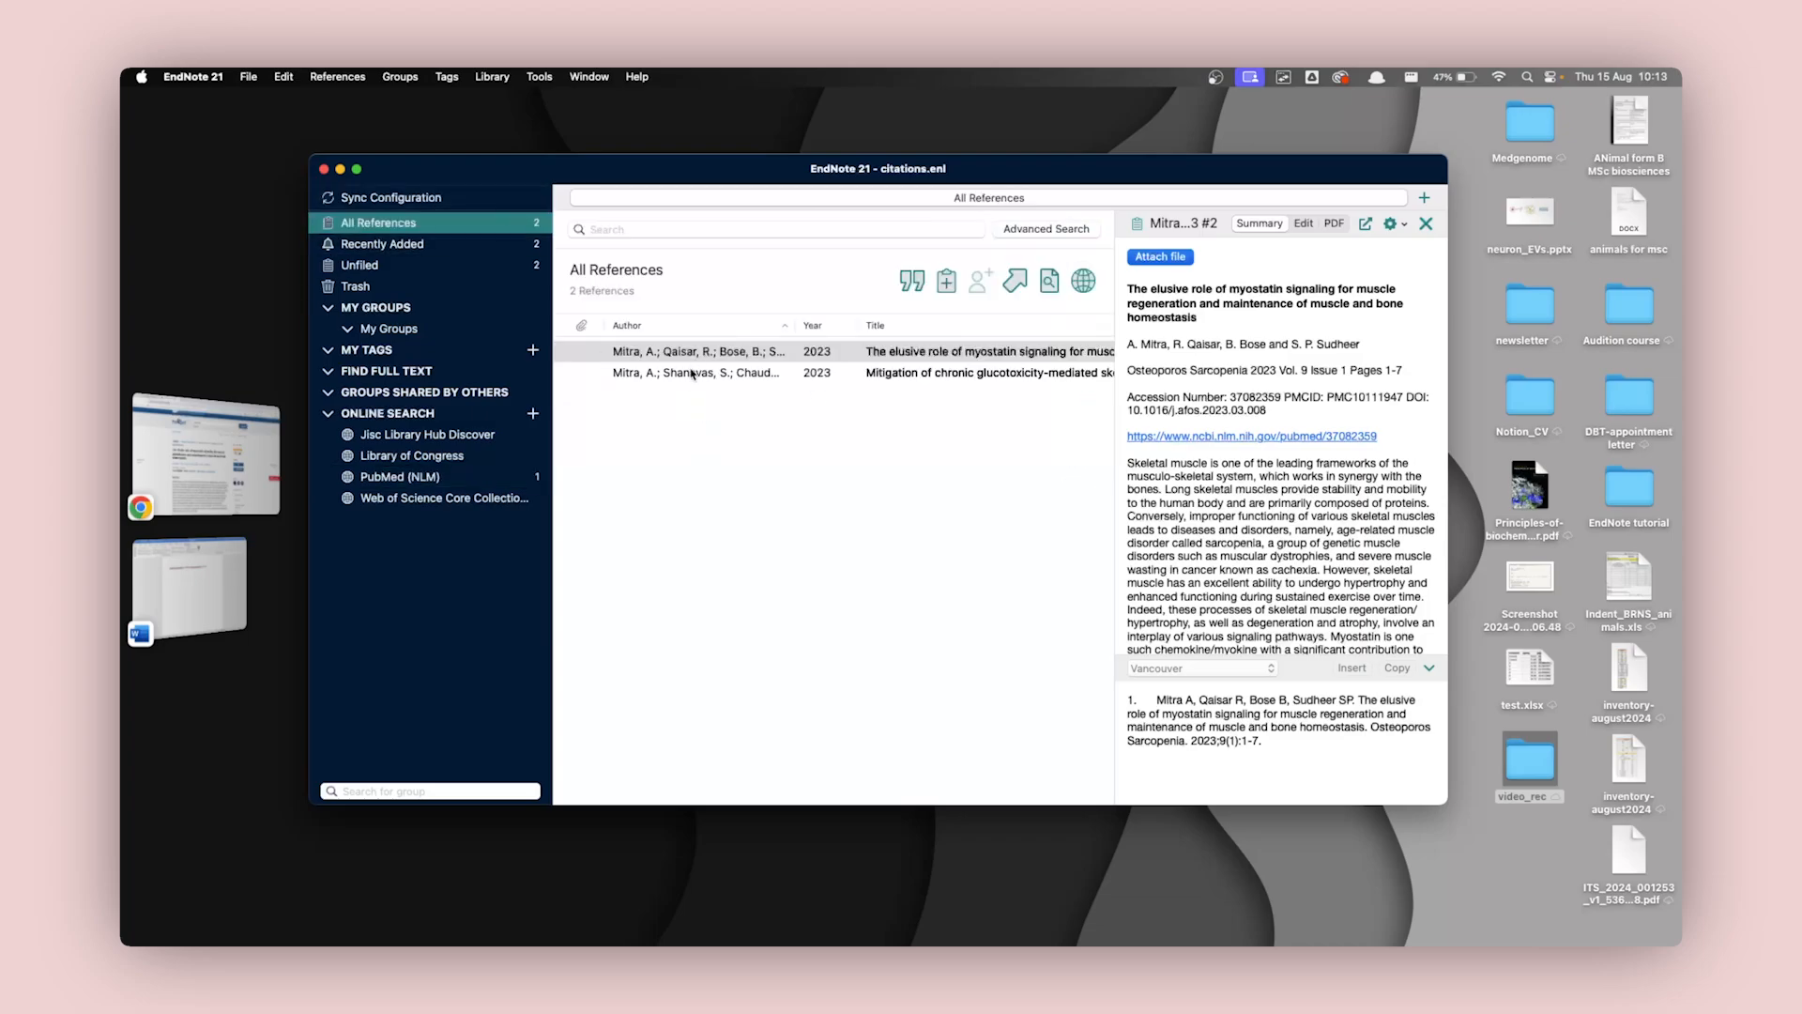
{"action": "left_click", "coordinate": [208, 599]}
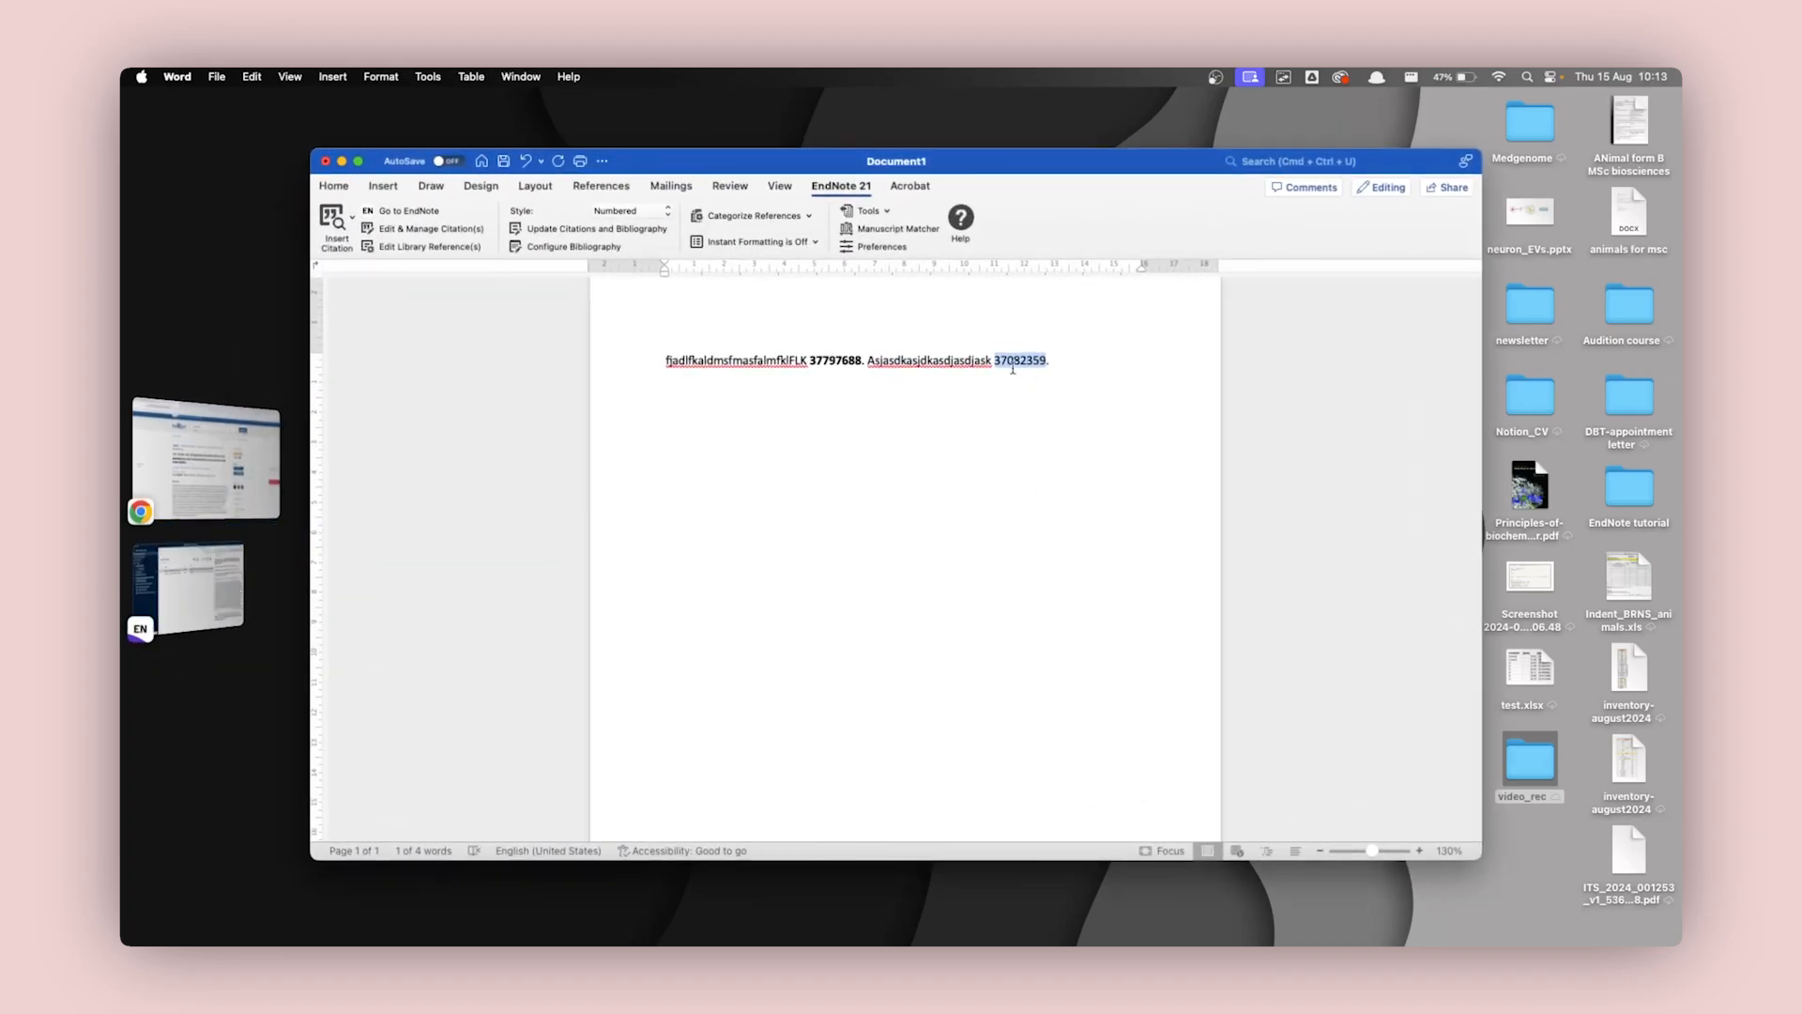
Select the first sentence's PMID 37797688 and enlarge the Word window to nearly the full screen.
{"action": "left_click", "coordinate": [1070, 368]}
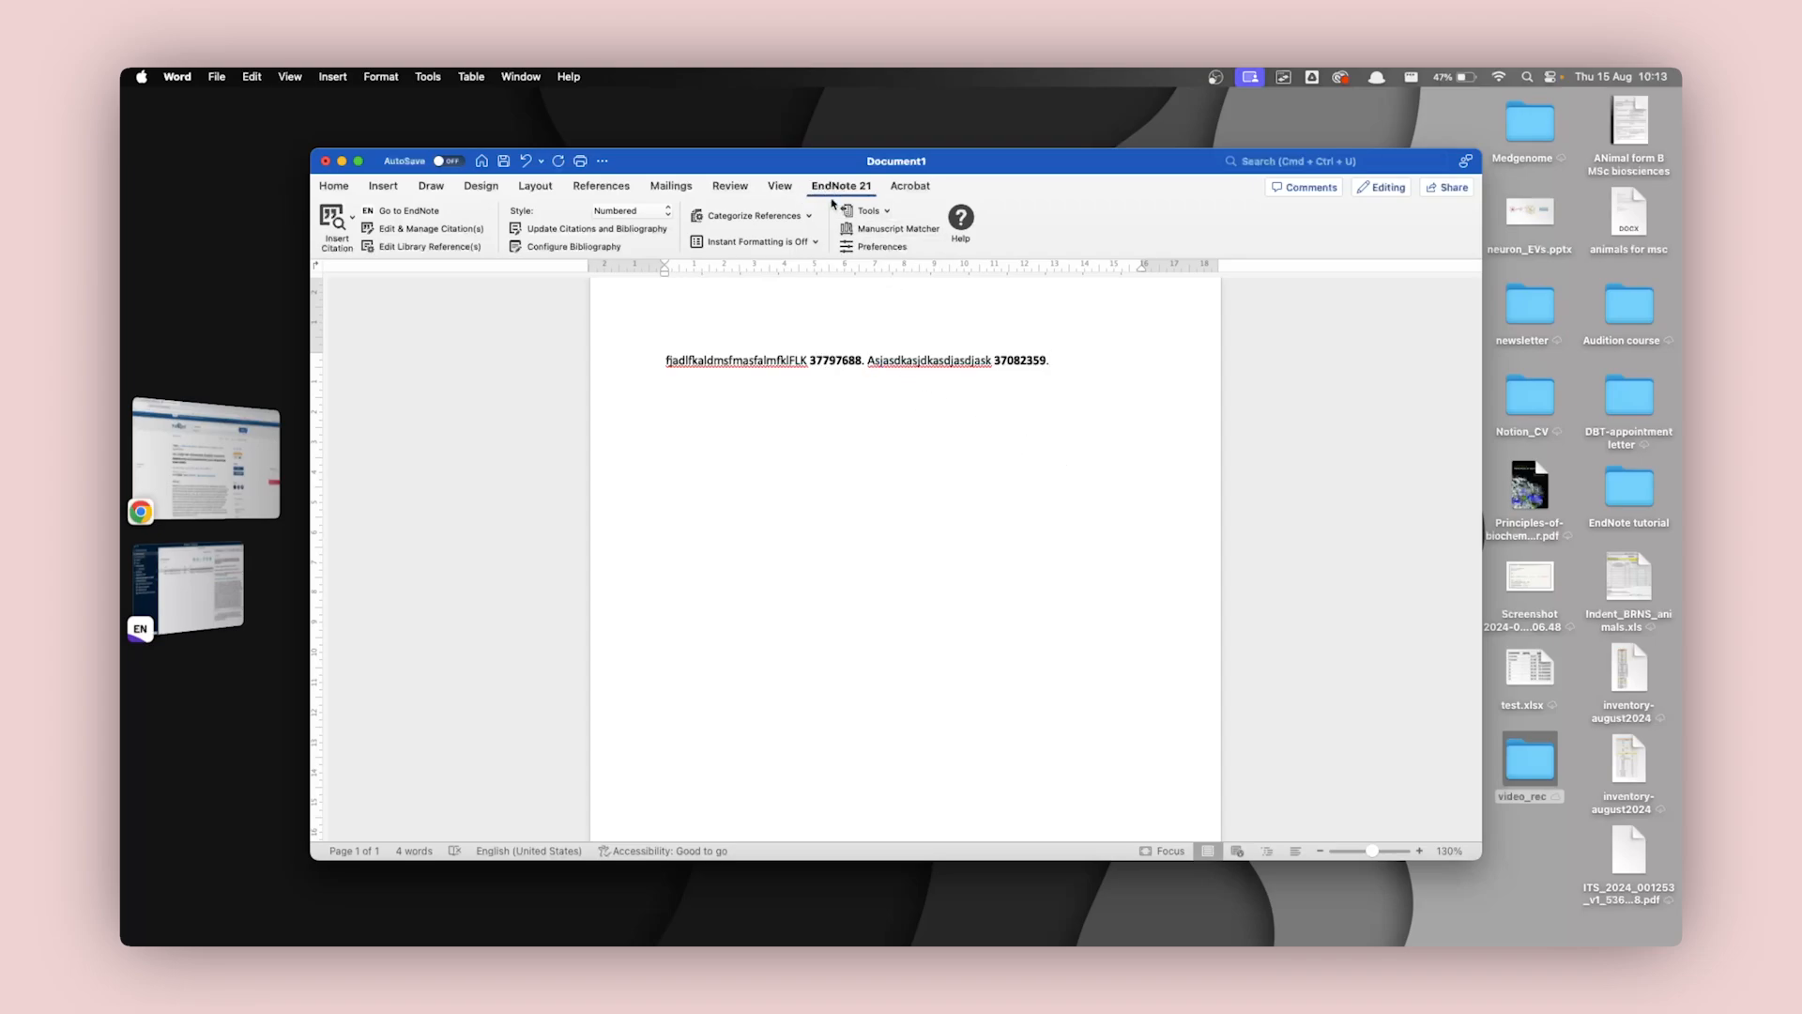
{"action": "double_click", "coordinate": [830, 359]}
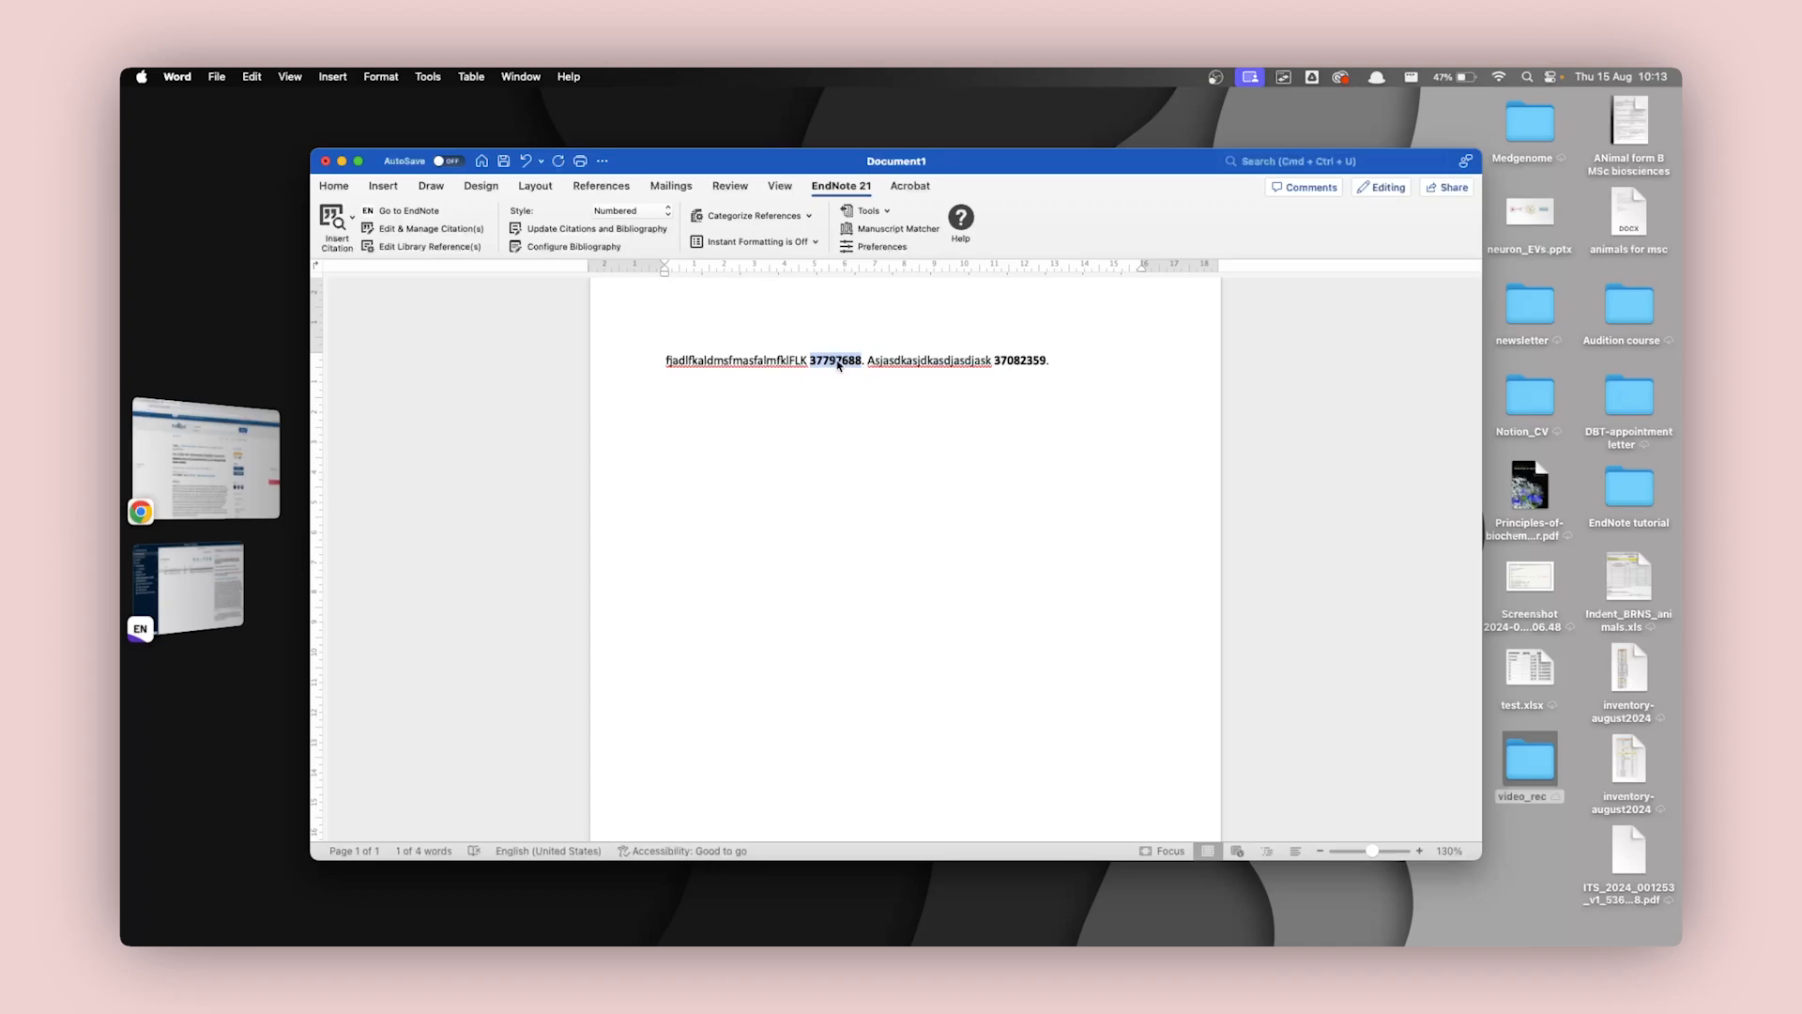
{"action": "double_click", "coordinate": [808, 162]}
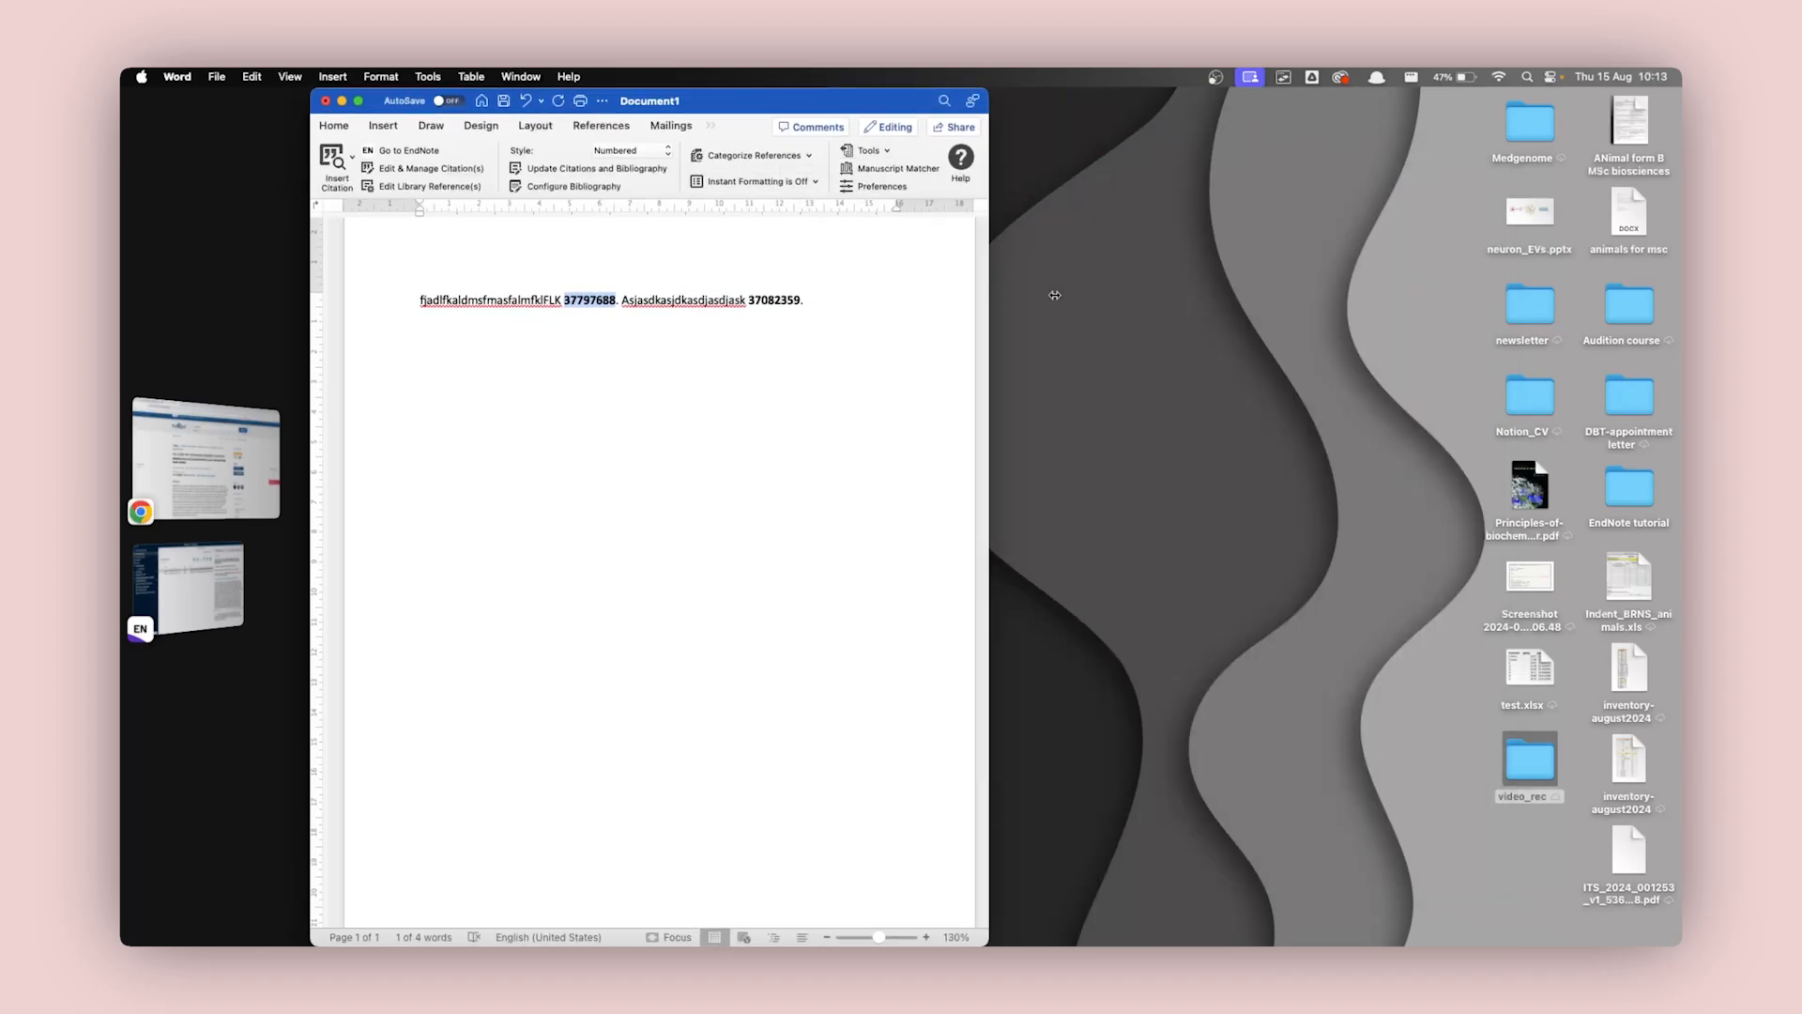
{"action": "left_click_drag", "start_coordinate": [988, 293], "coordinate": [1680, 340]}
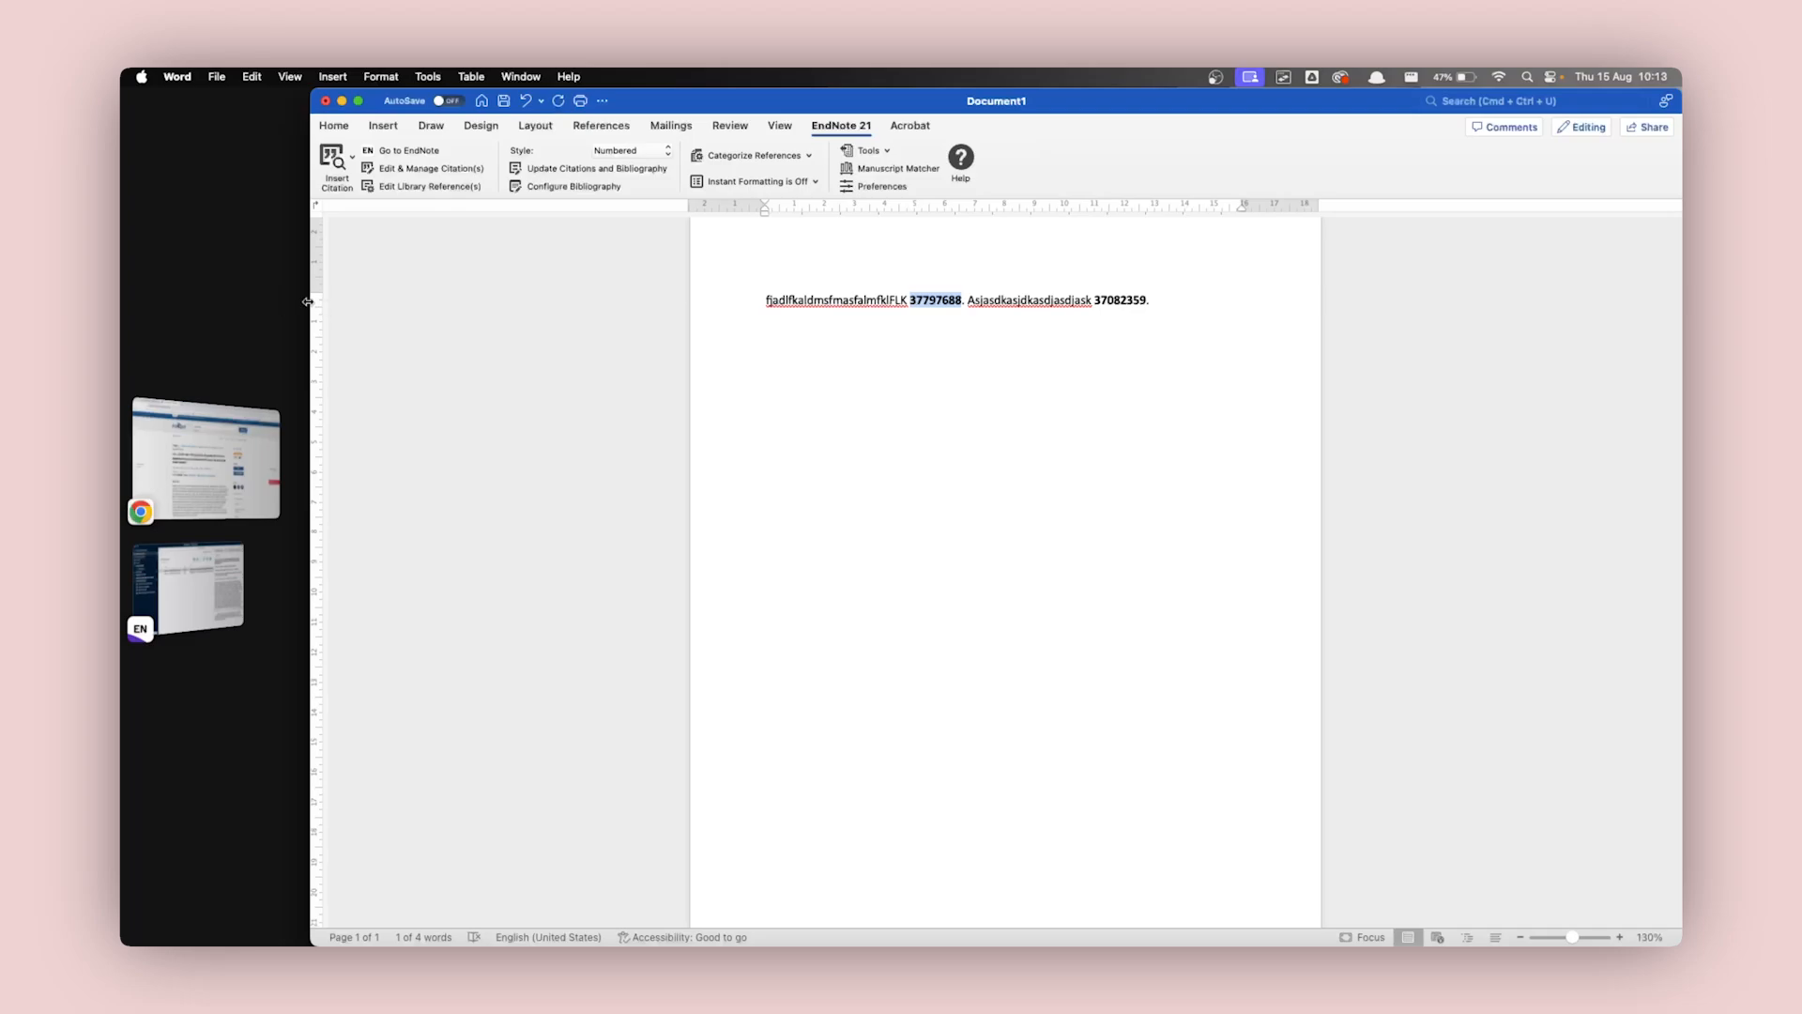
{"action": "left_click_drag", "start_coordinate": [312, 300], "coordinate": [131, 297]}
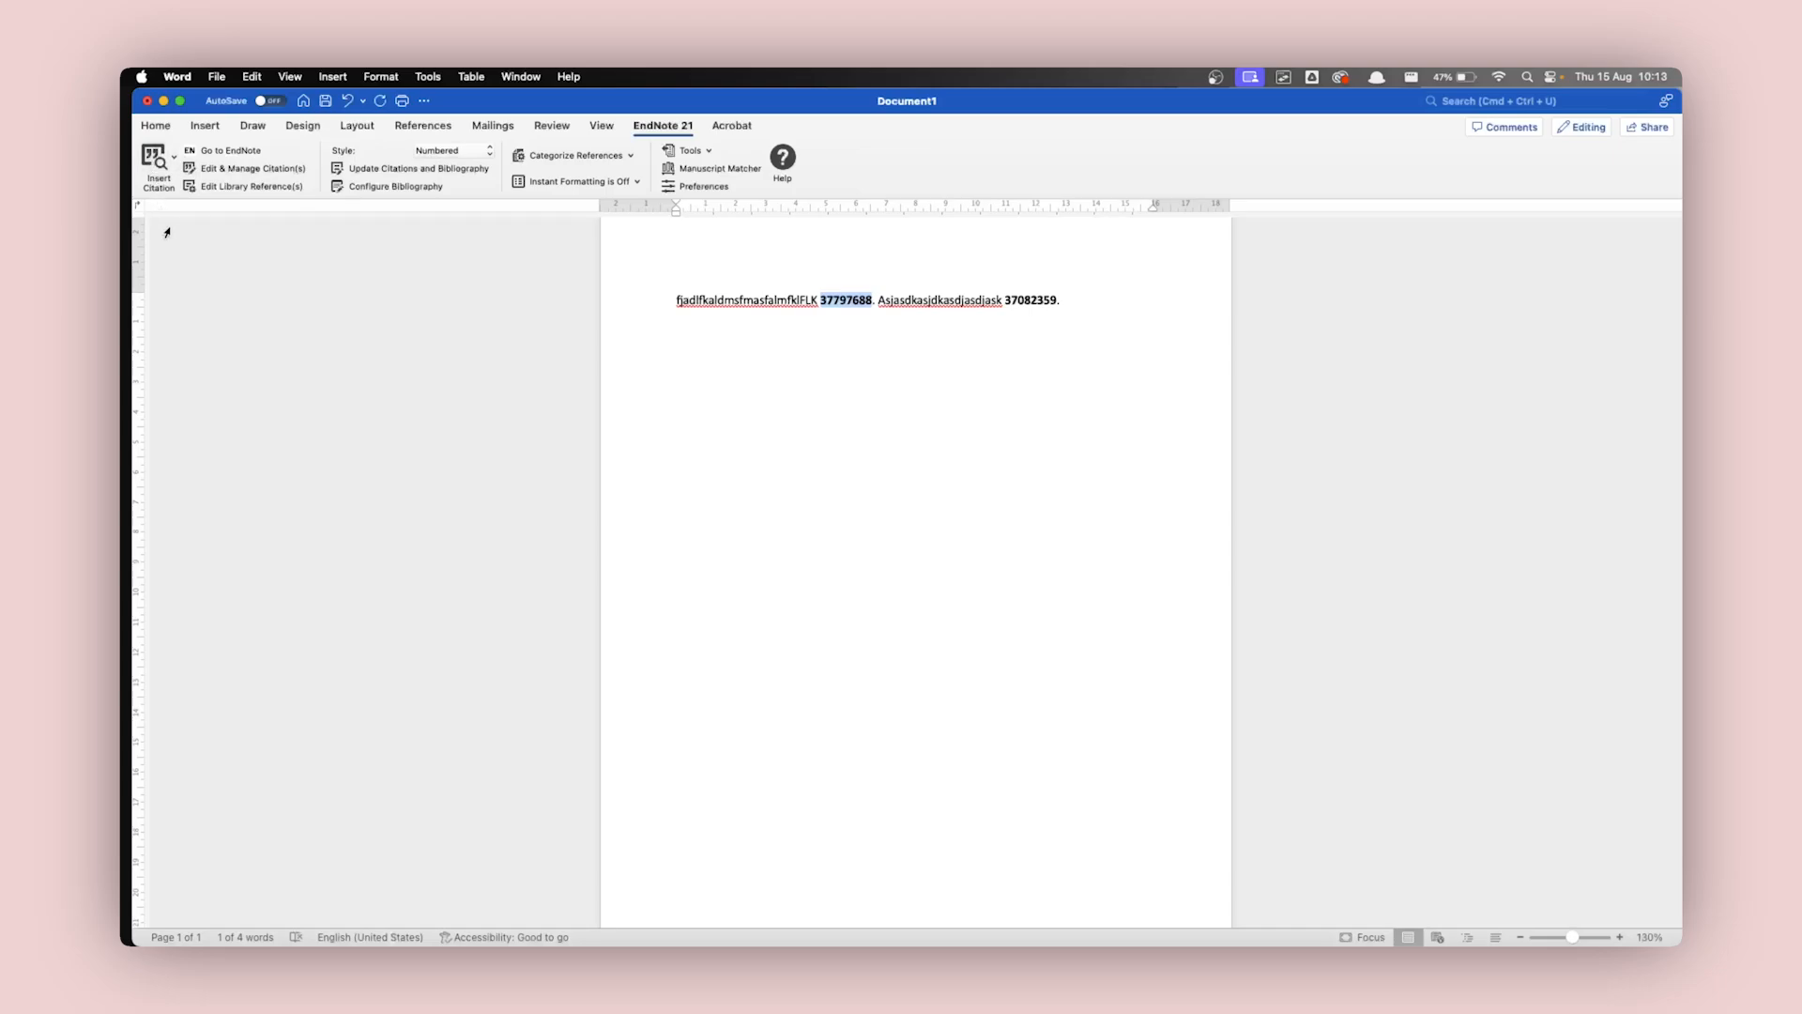
Insert the EndNote citation for the selected PMID 37797688, moving the reference finder below the sentence to check the match.
{"action": "left_click", "coordinate": [155, 159]}
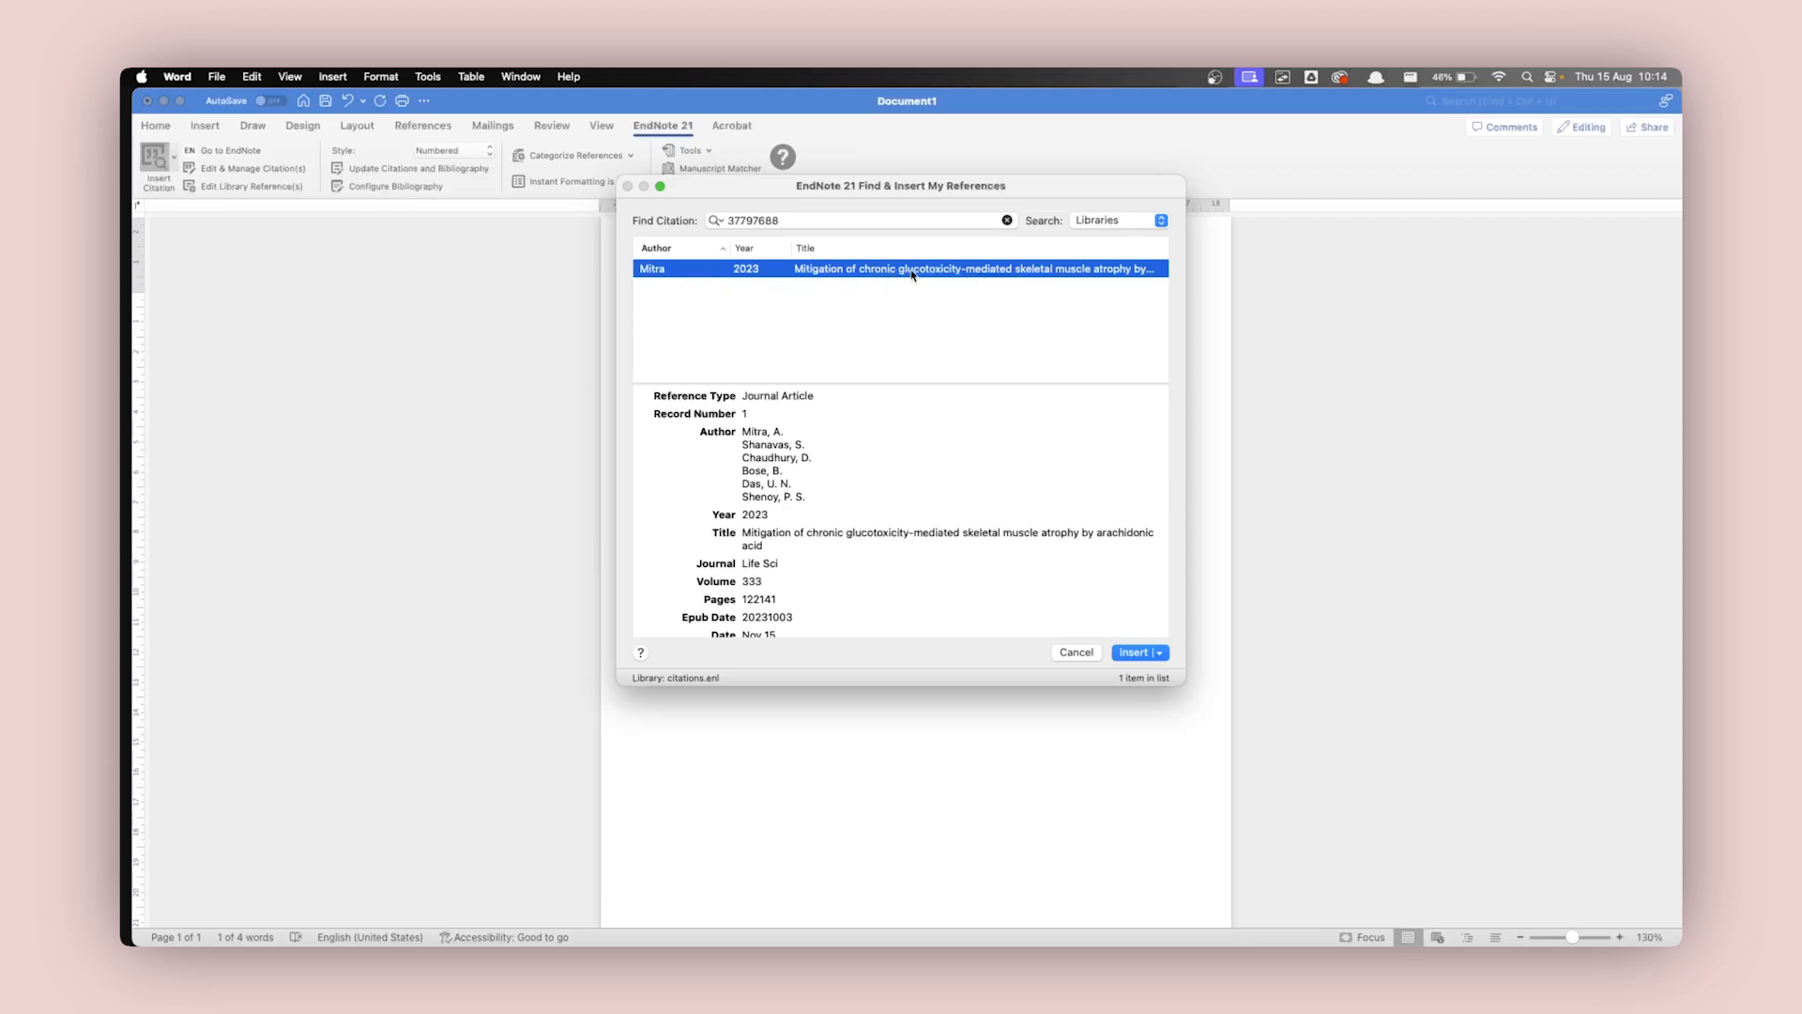
{"action": "left_click_drag", "start_coordinate": [1032, 193], "coordinate": [1051, 353]}
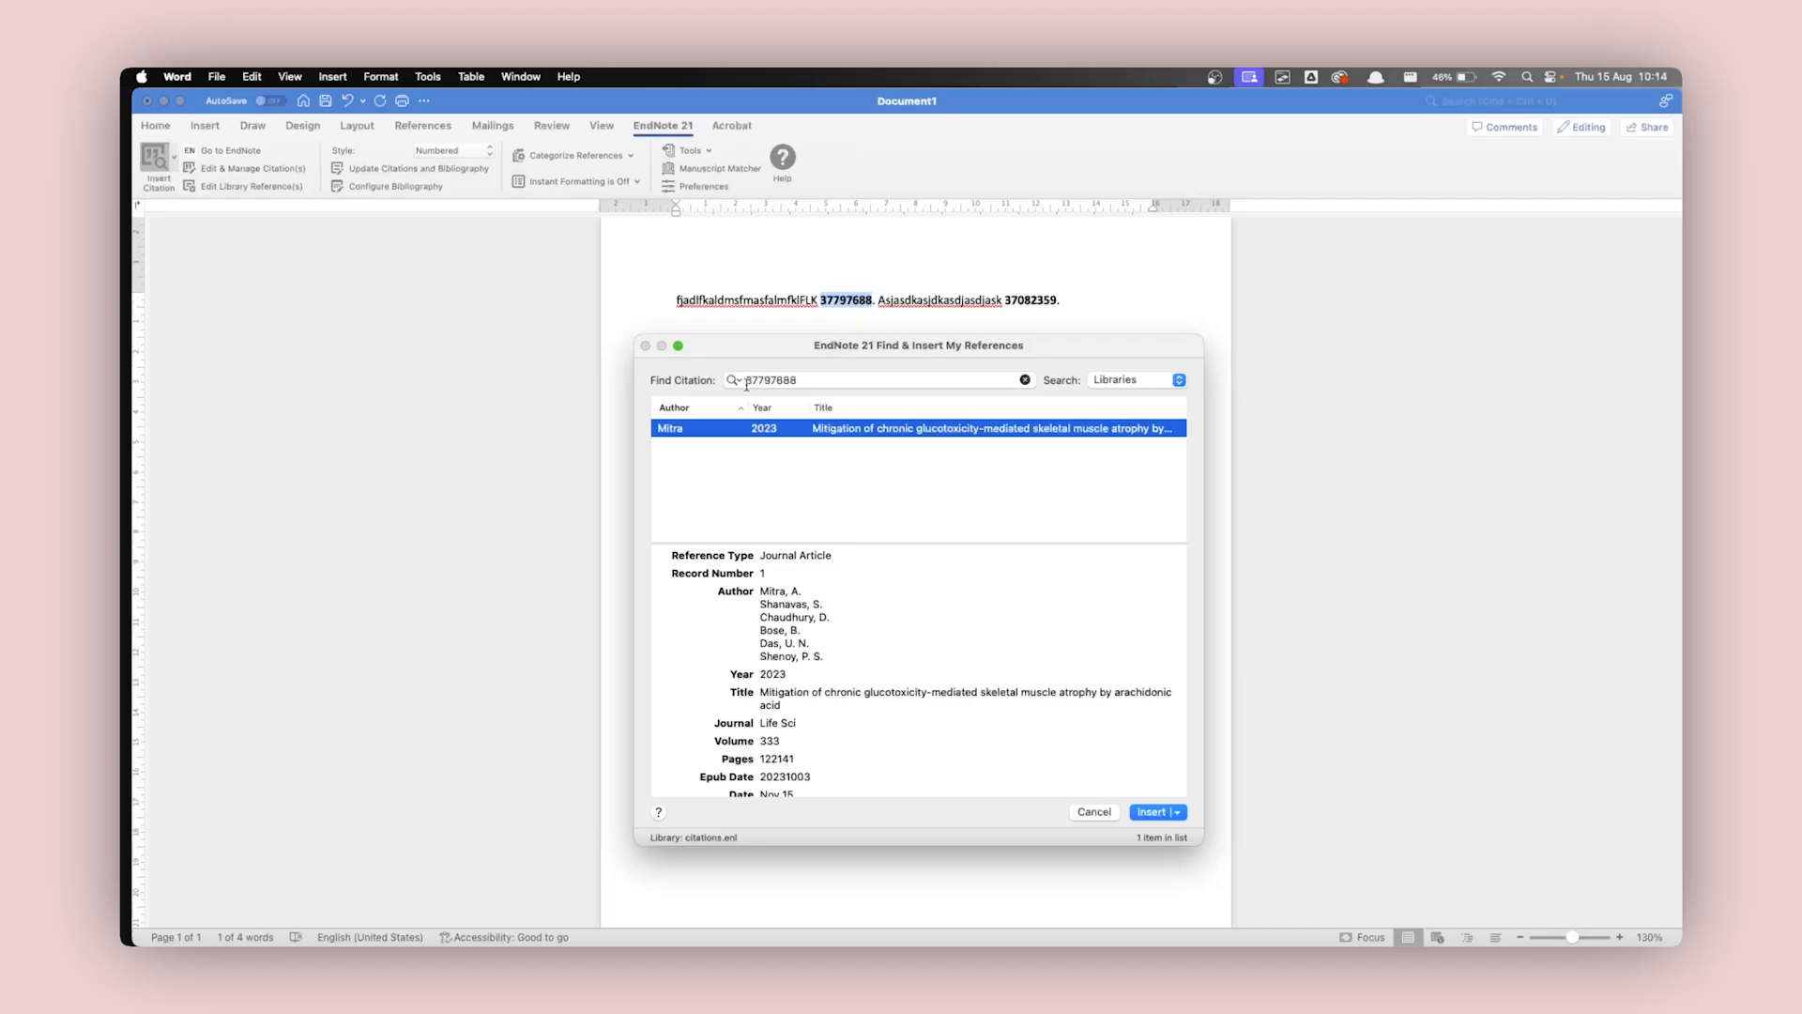
{"action": "double_click", "coordinate": [805, 382]}
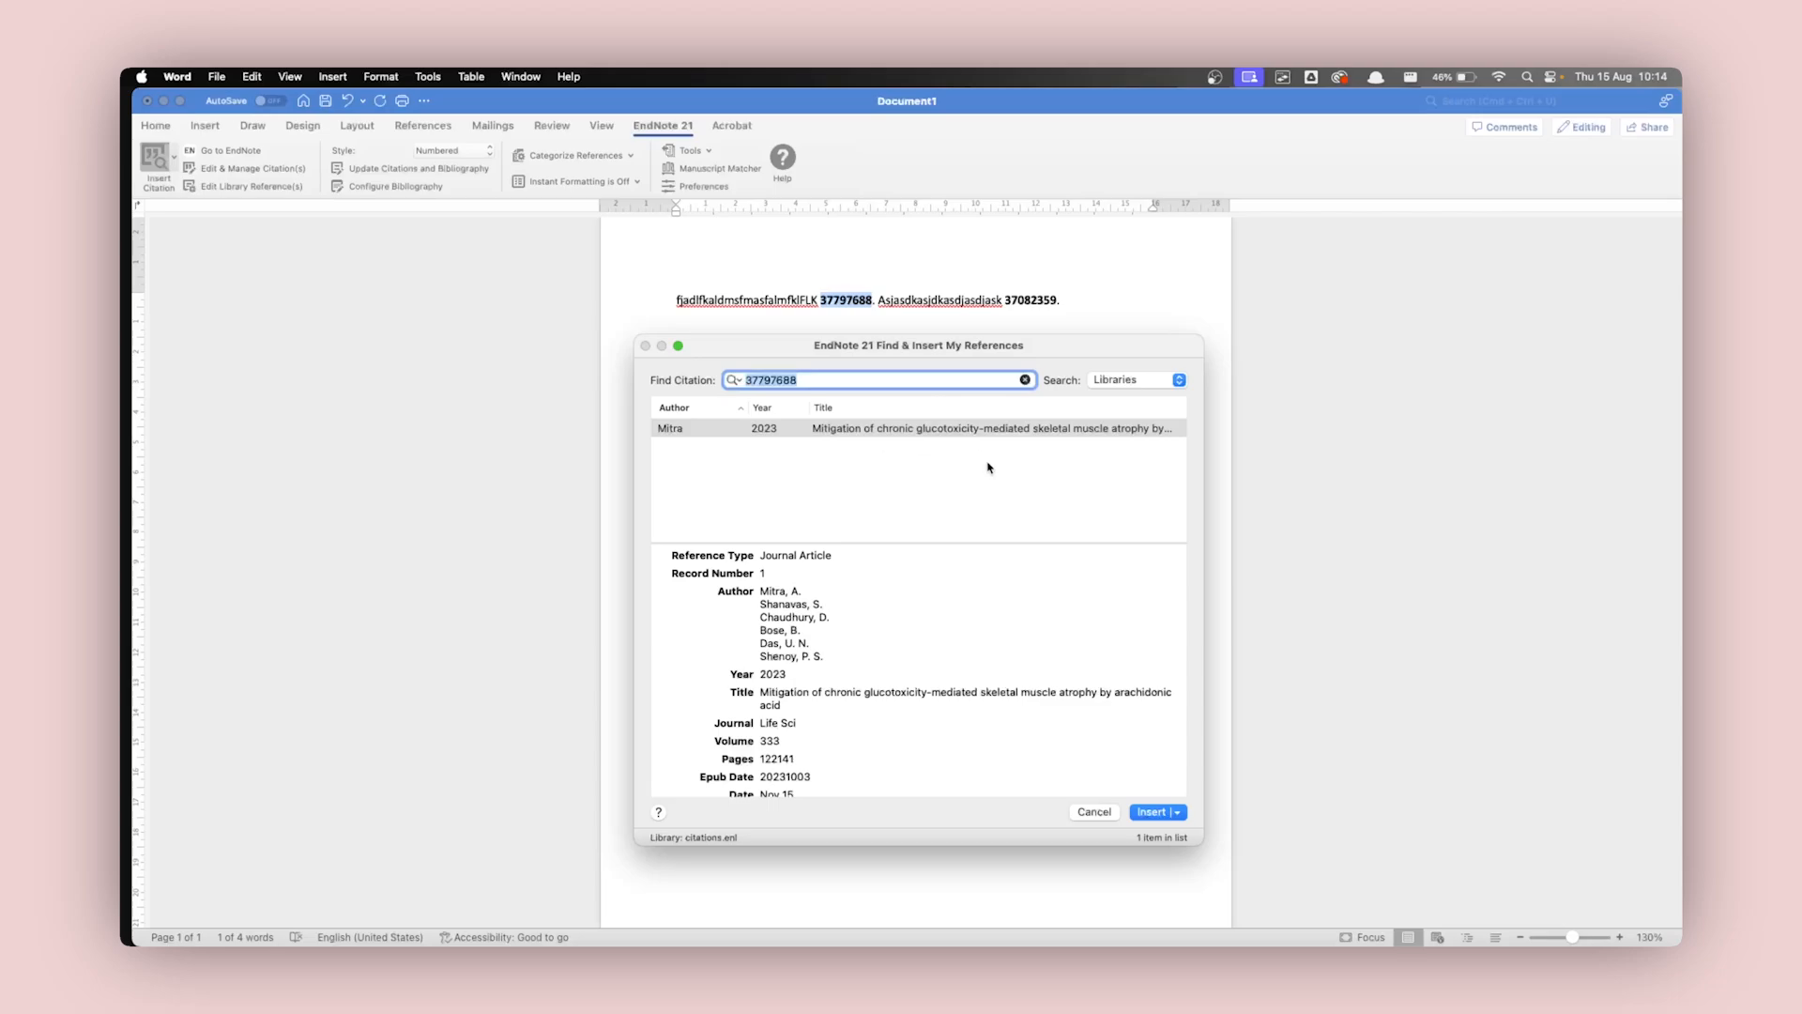
{"action": "left_click", "coordinate": [1151, 812]}
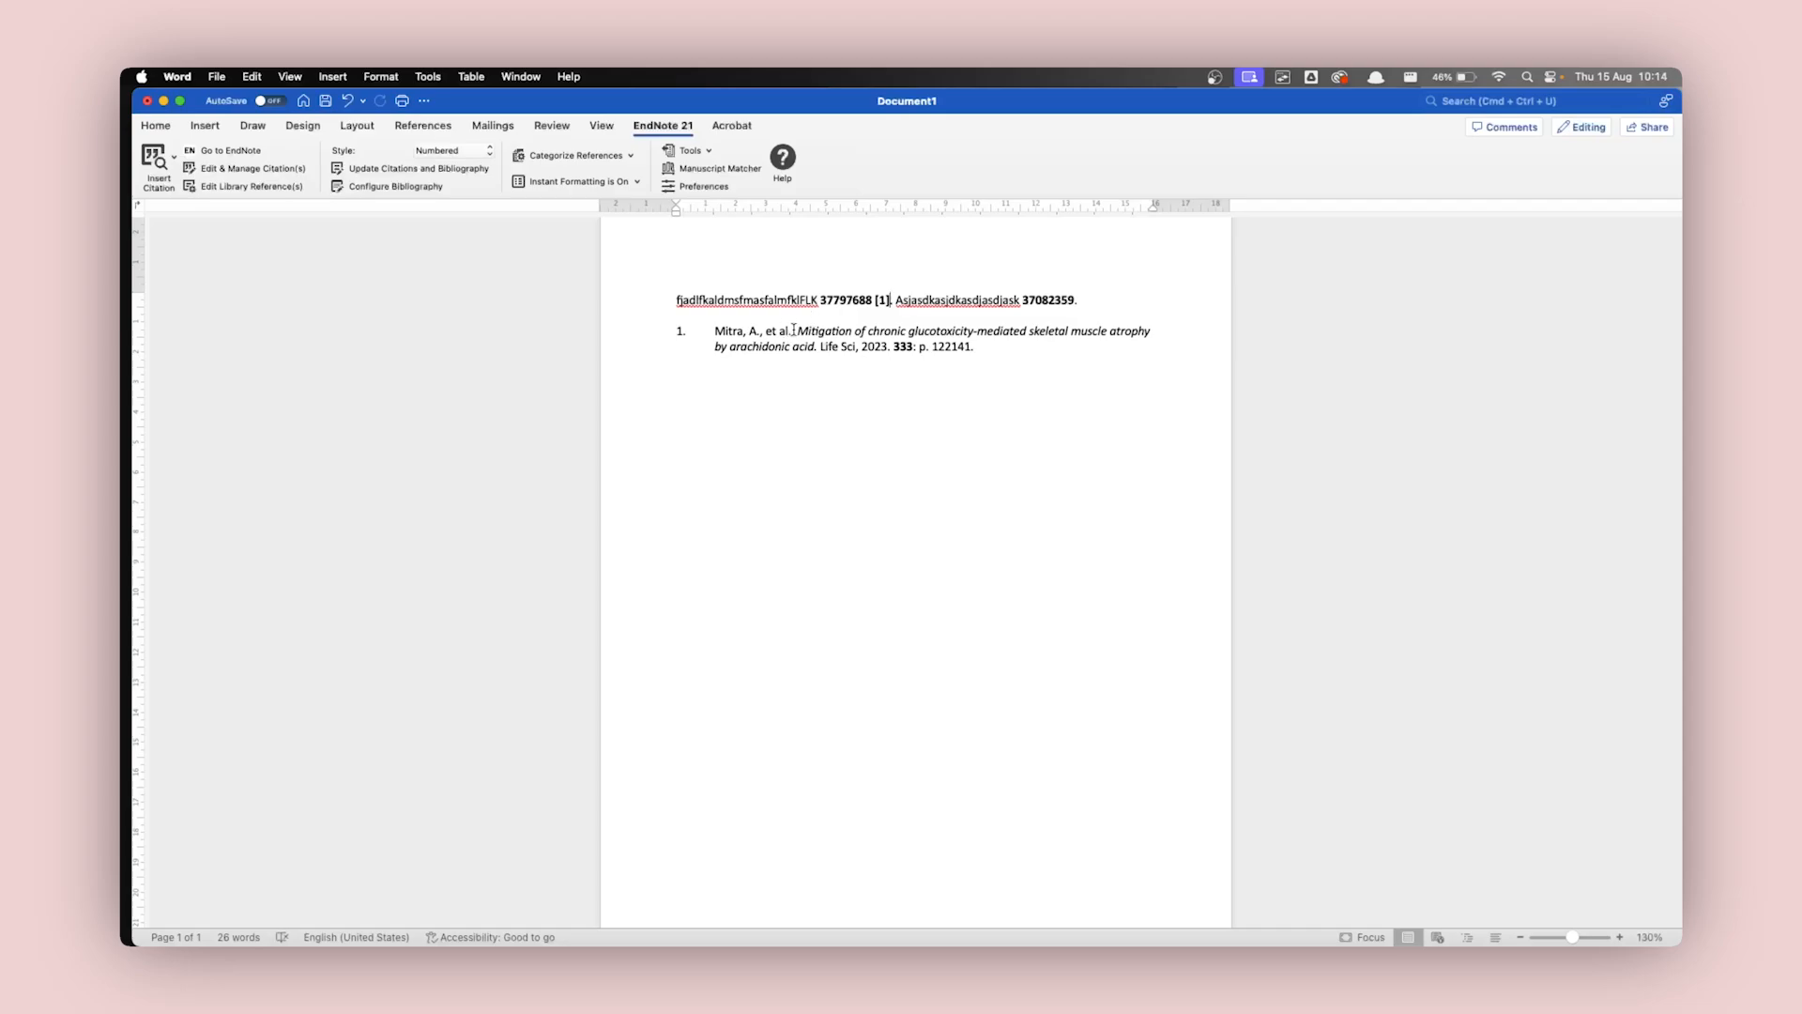
Check citation [1] against its bibliography entry and delete the PMID in front of it in the first sentence.
{"action": "left_click", "coordinate": [878, 301]}
{"action": "double_click", "coordinate": [879, 301]}
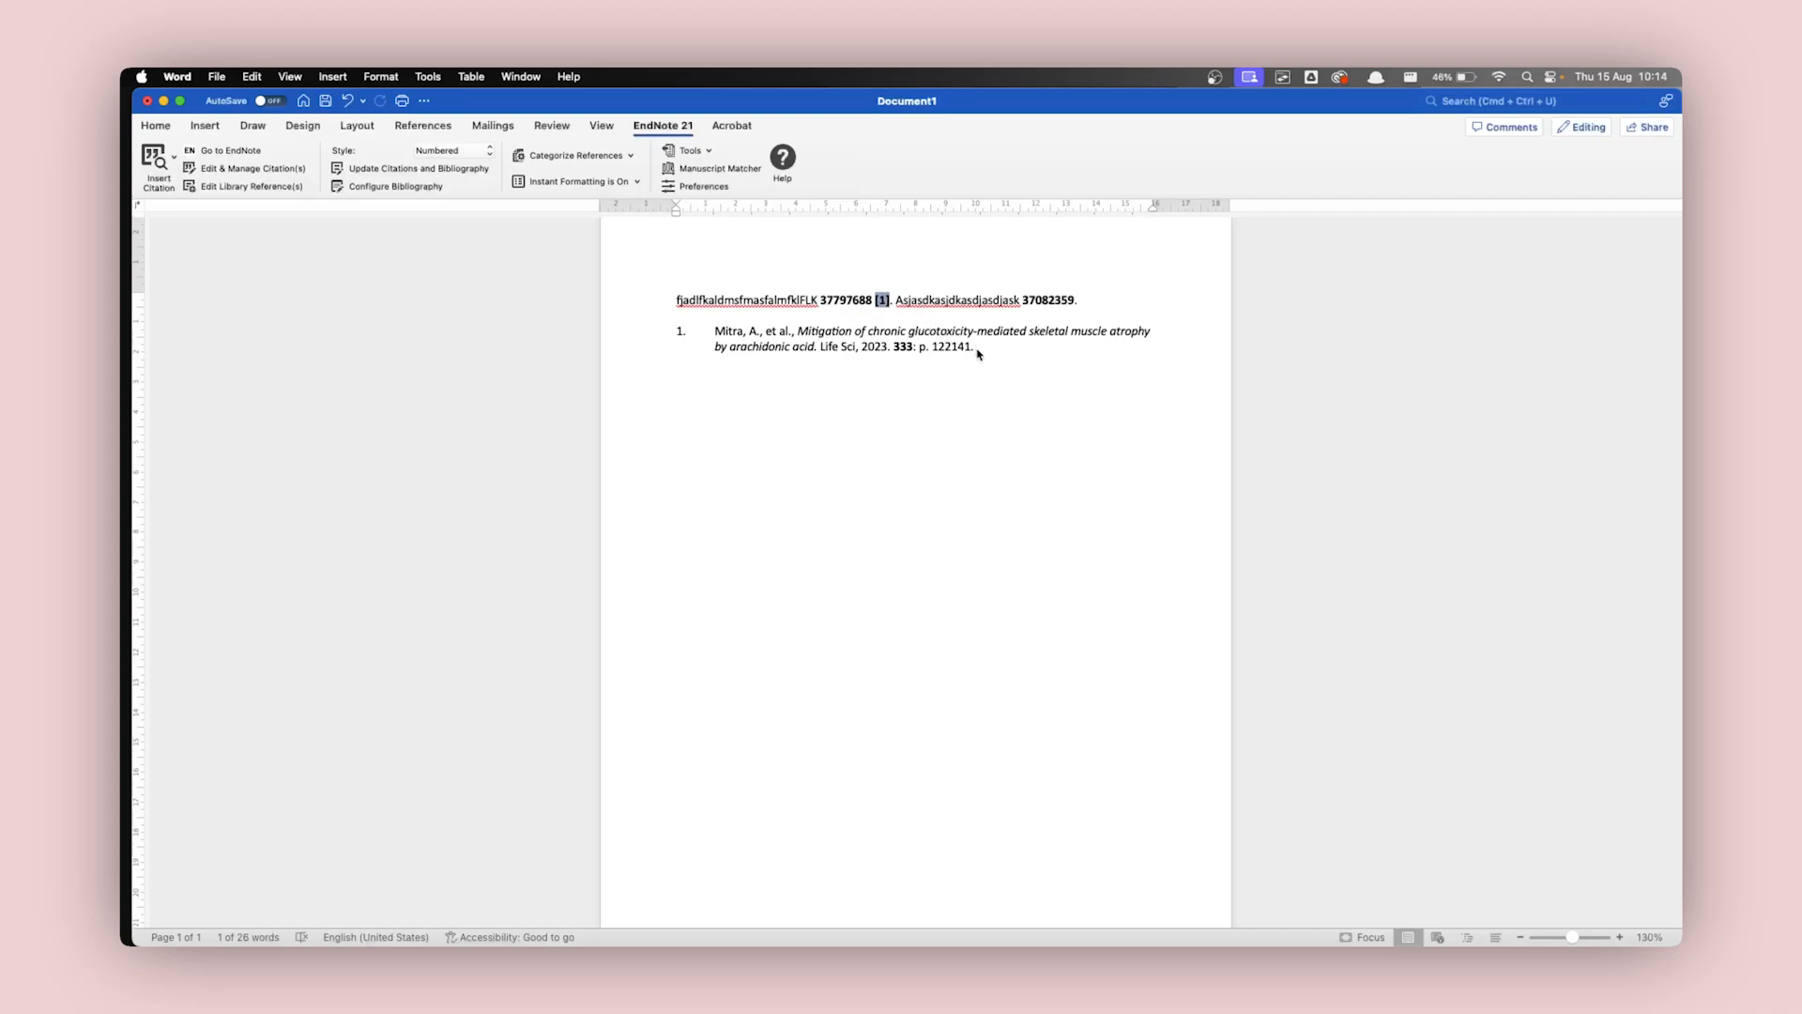
{"action": "mouse_move", "coordinate": [977, 352]}
{"action": "left_mouse_down"}
{"action": "mouse_move", "coordinate": [797, 353]}
{"action": "mouse_move", "coordinate": [696, 331]}
{"action": "left_mouse_up"}
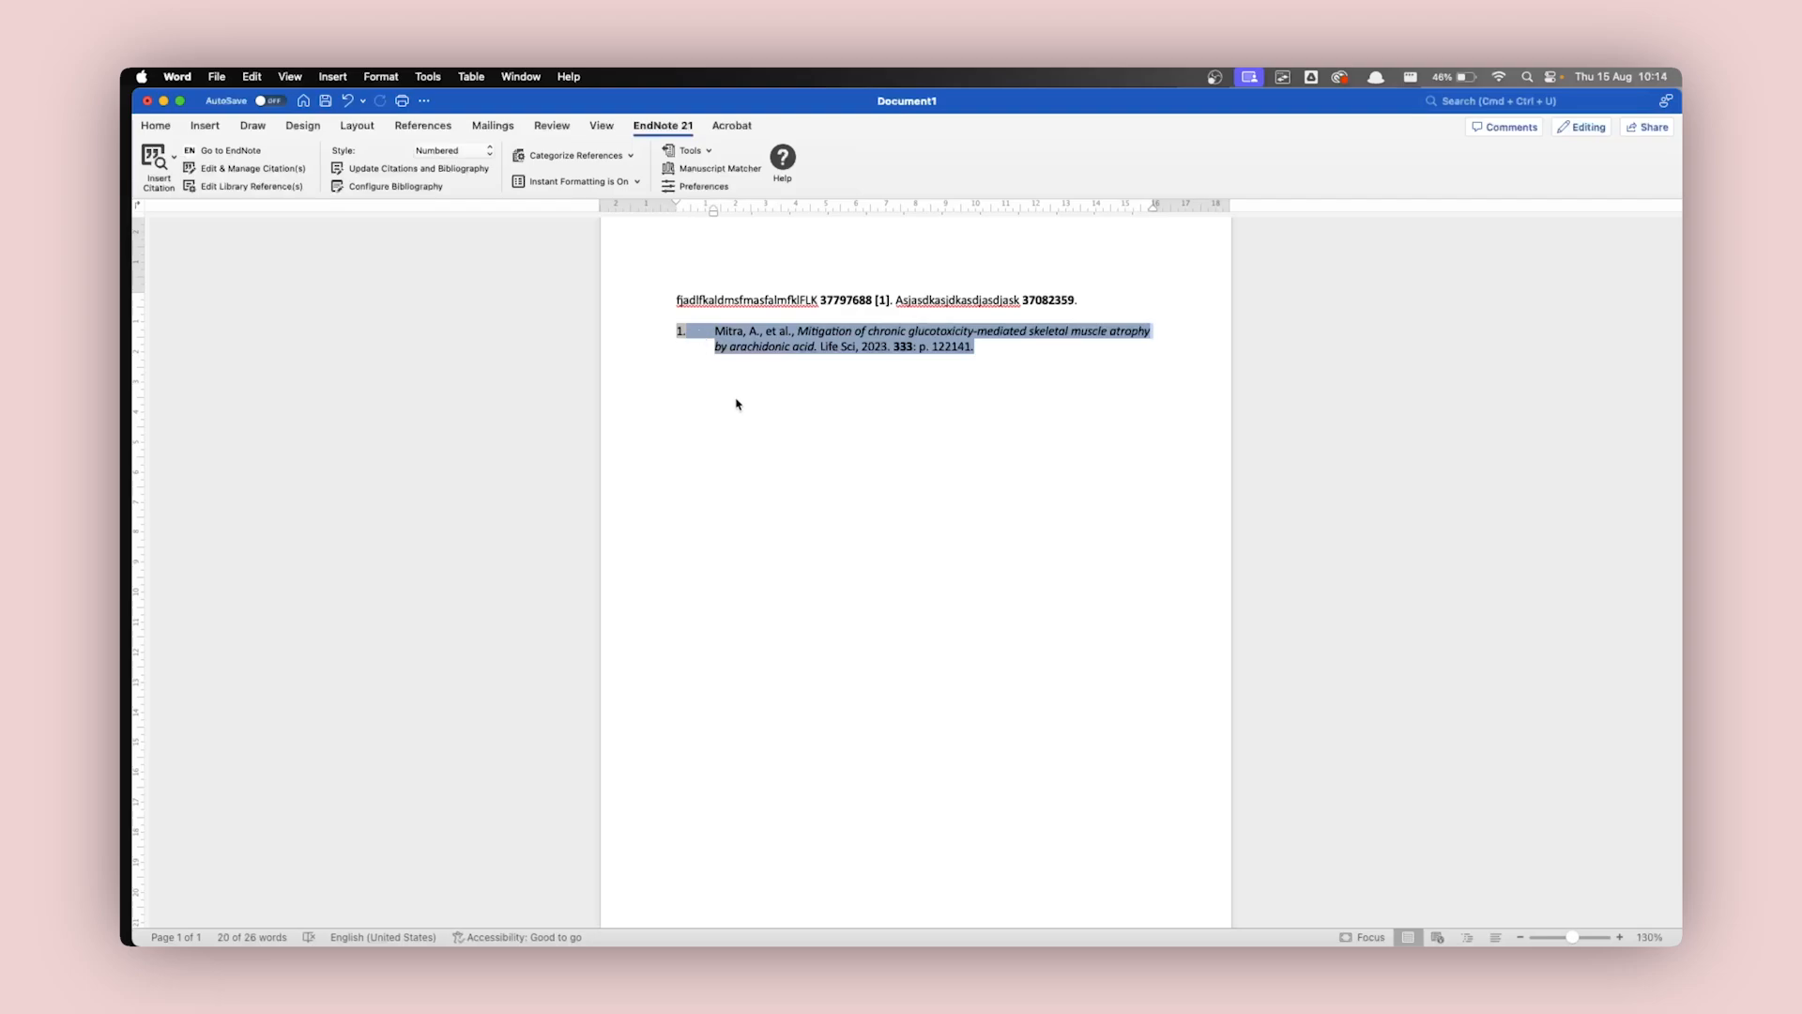
{"action": "double_click", "coordinate": [861, 301]}
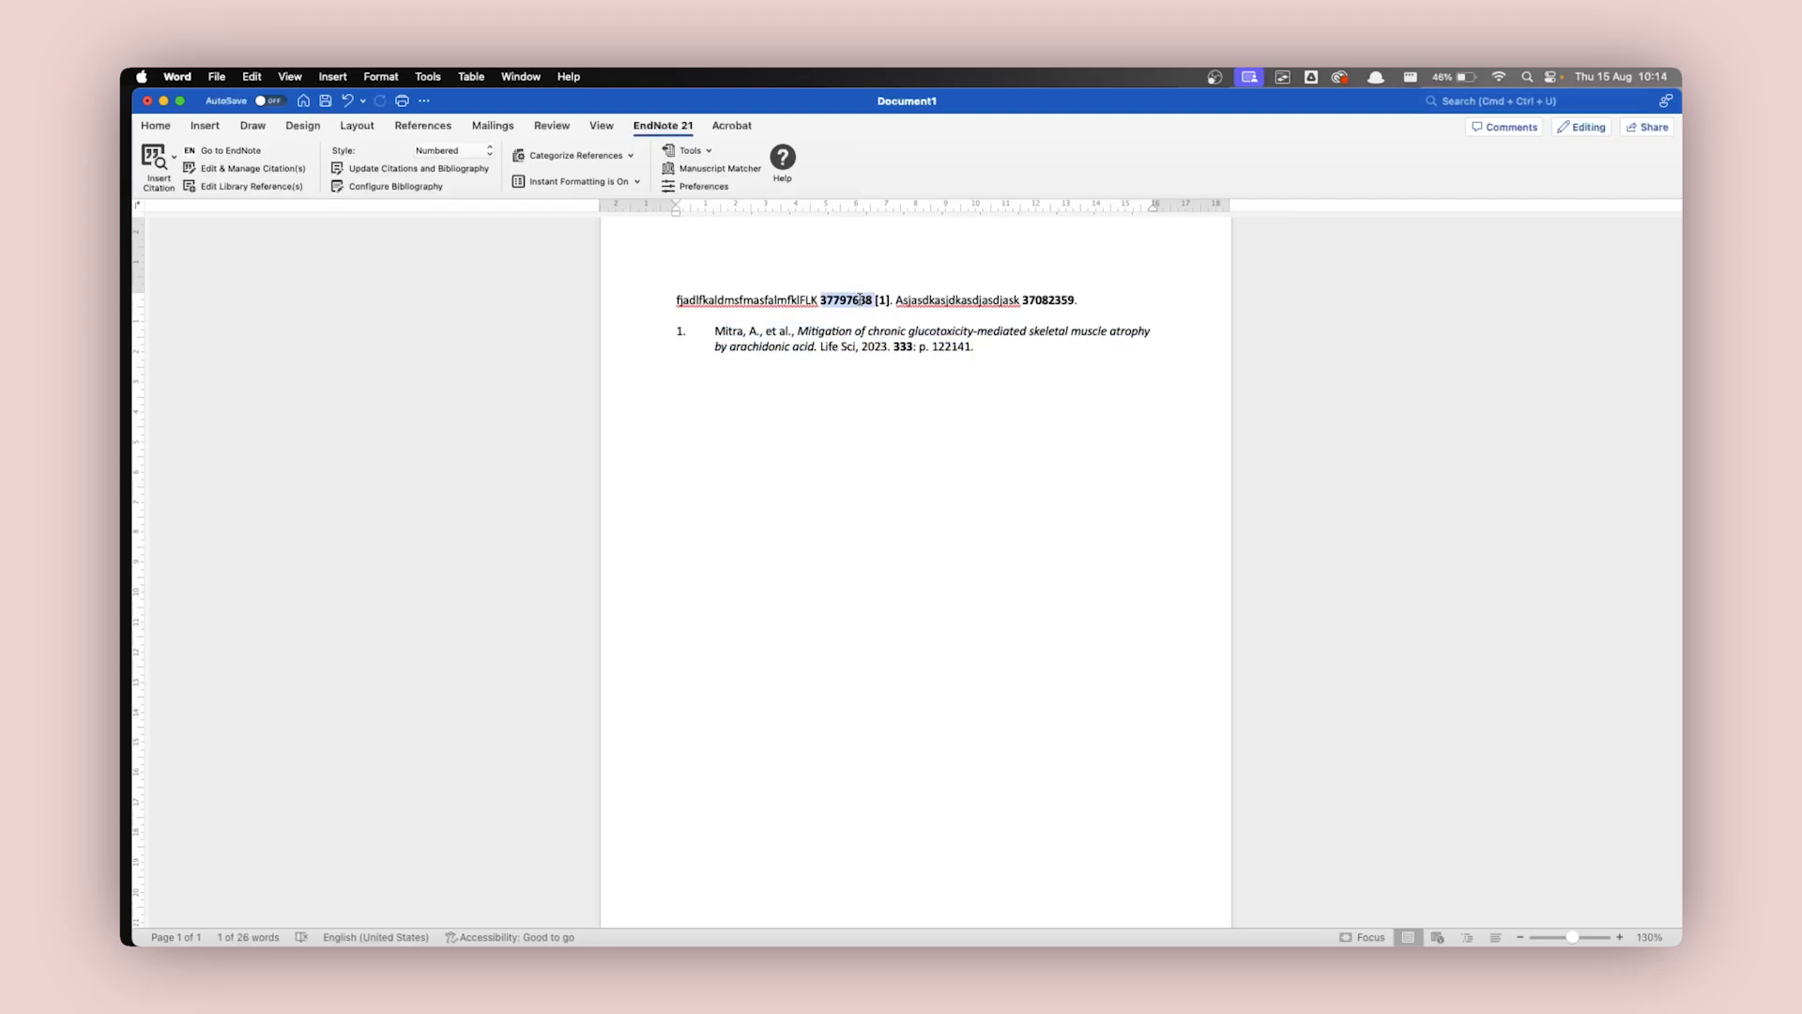
{"action": "key", "text": "BackSpace"}
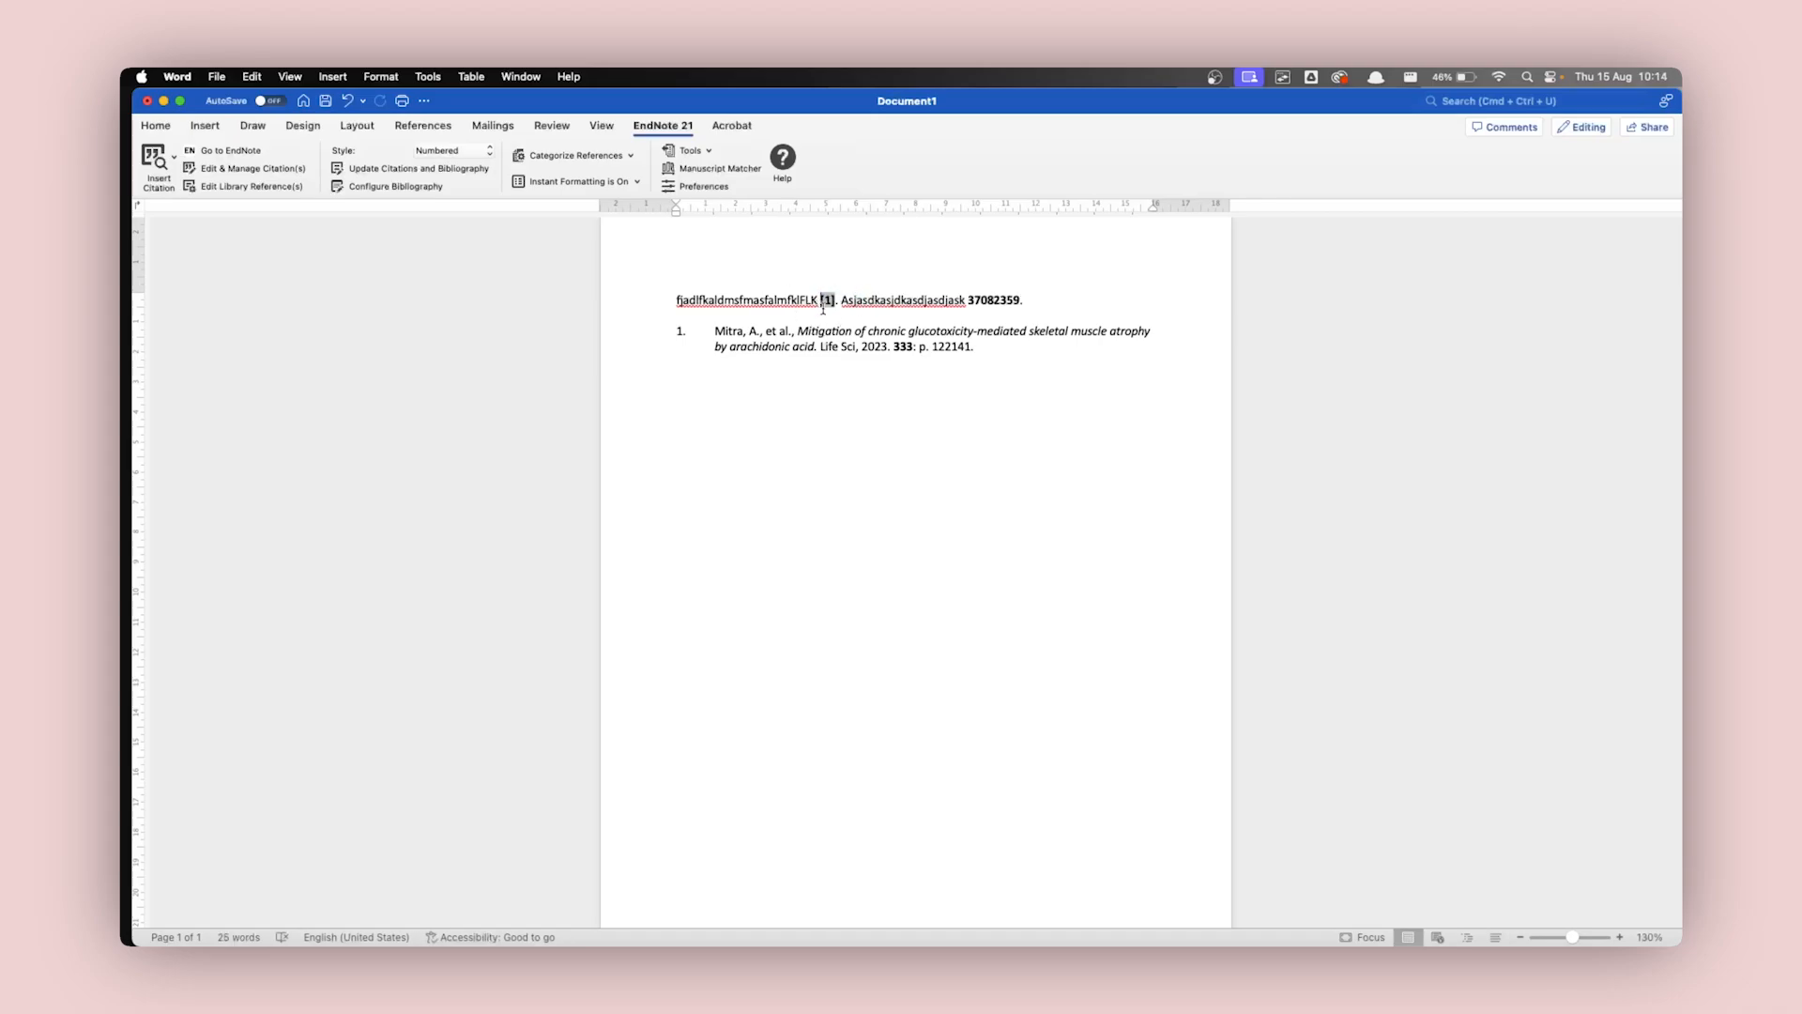
Insert the EndNote citation for PMID 37082359 at the end of the second sentence.
{"action": "double_click", "coordinate": [992, 299]}
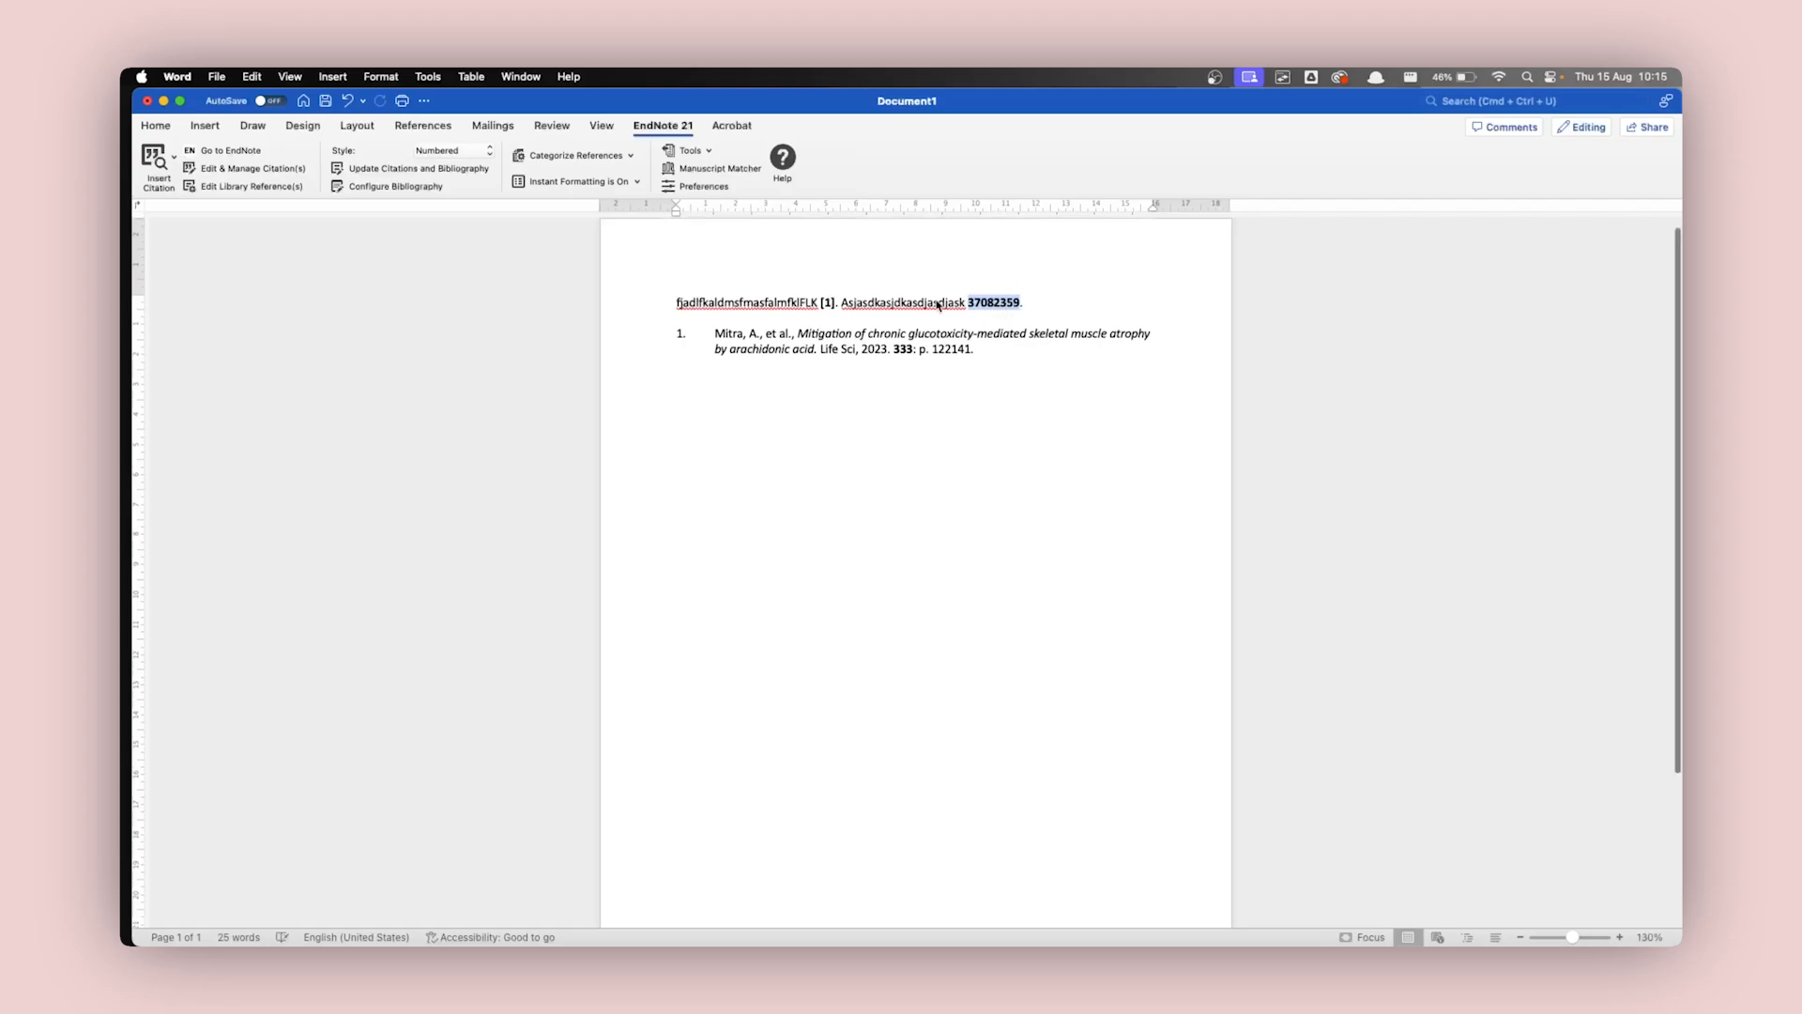
{"action": "left_click", "coordinate": [156, 159]}
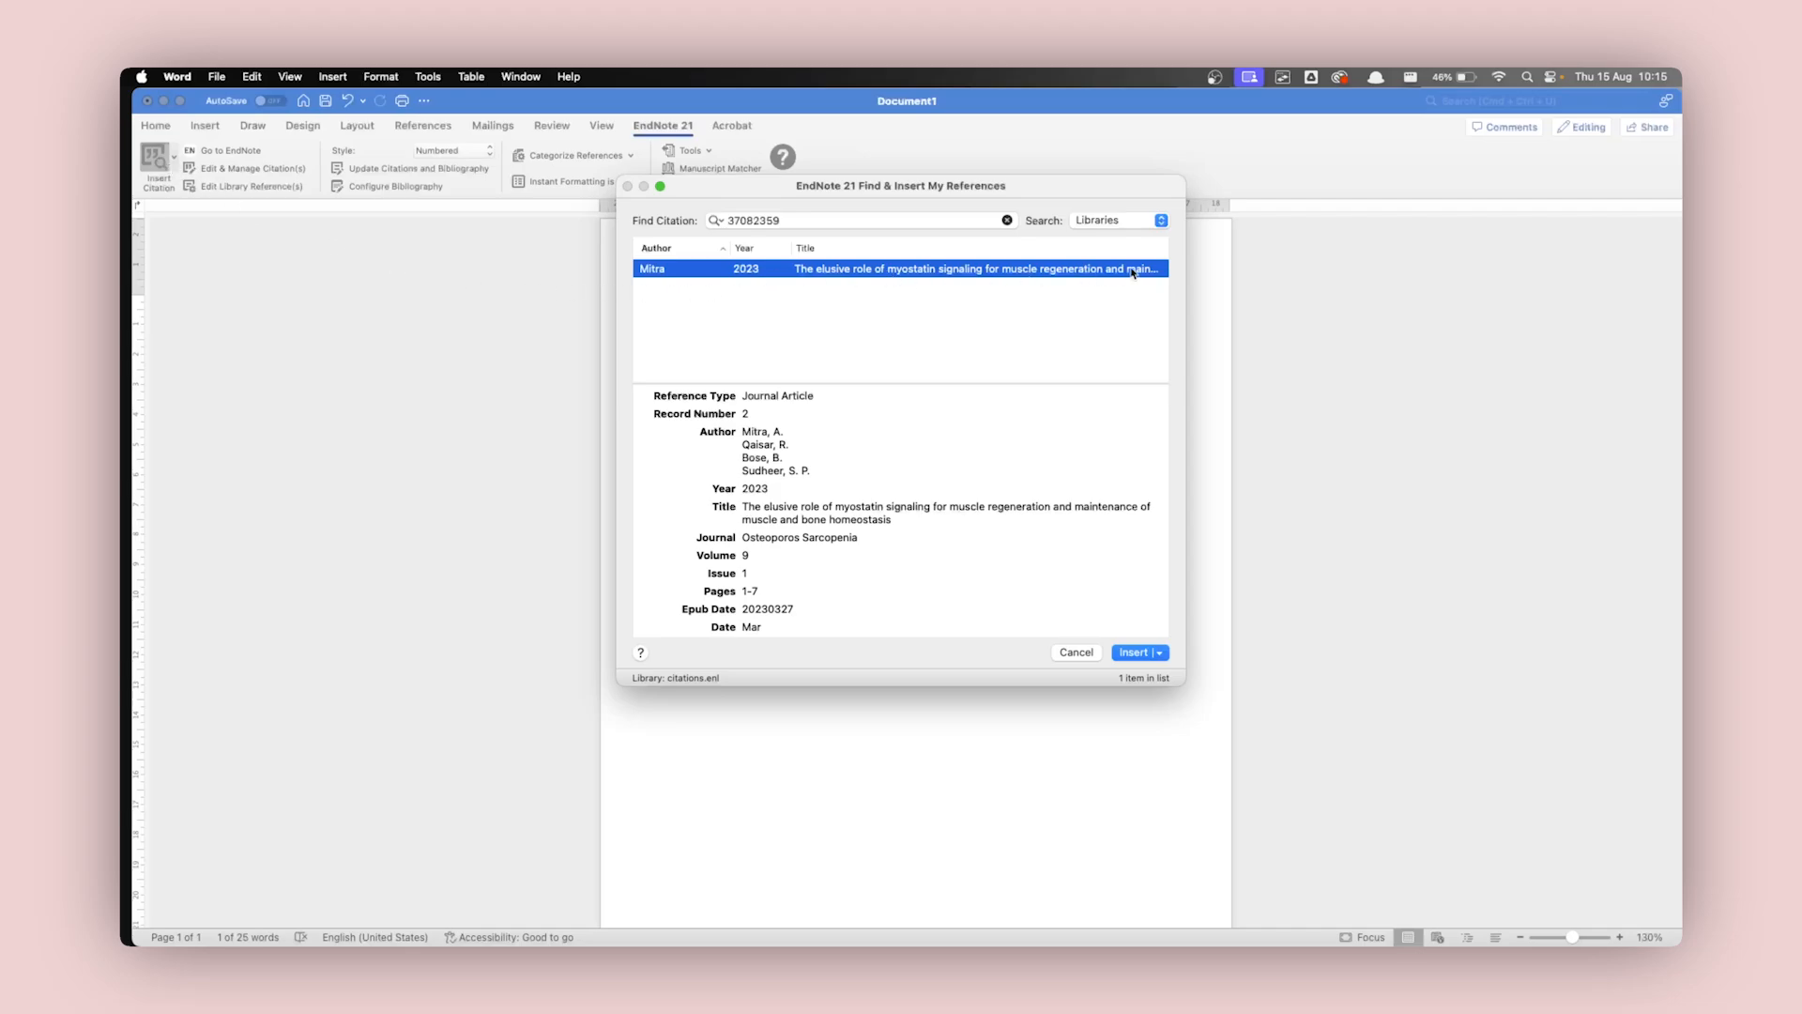
{"action": "left_click", "coordinate": [1135, 651]}
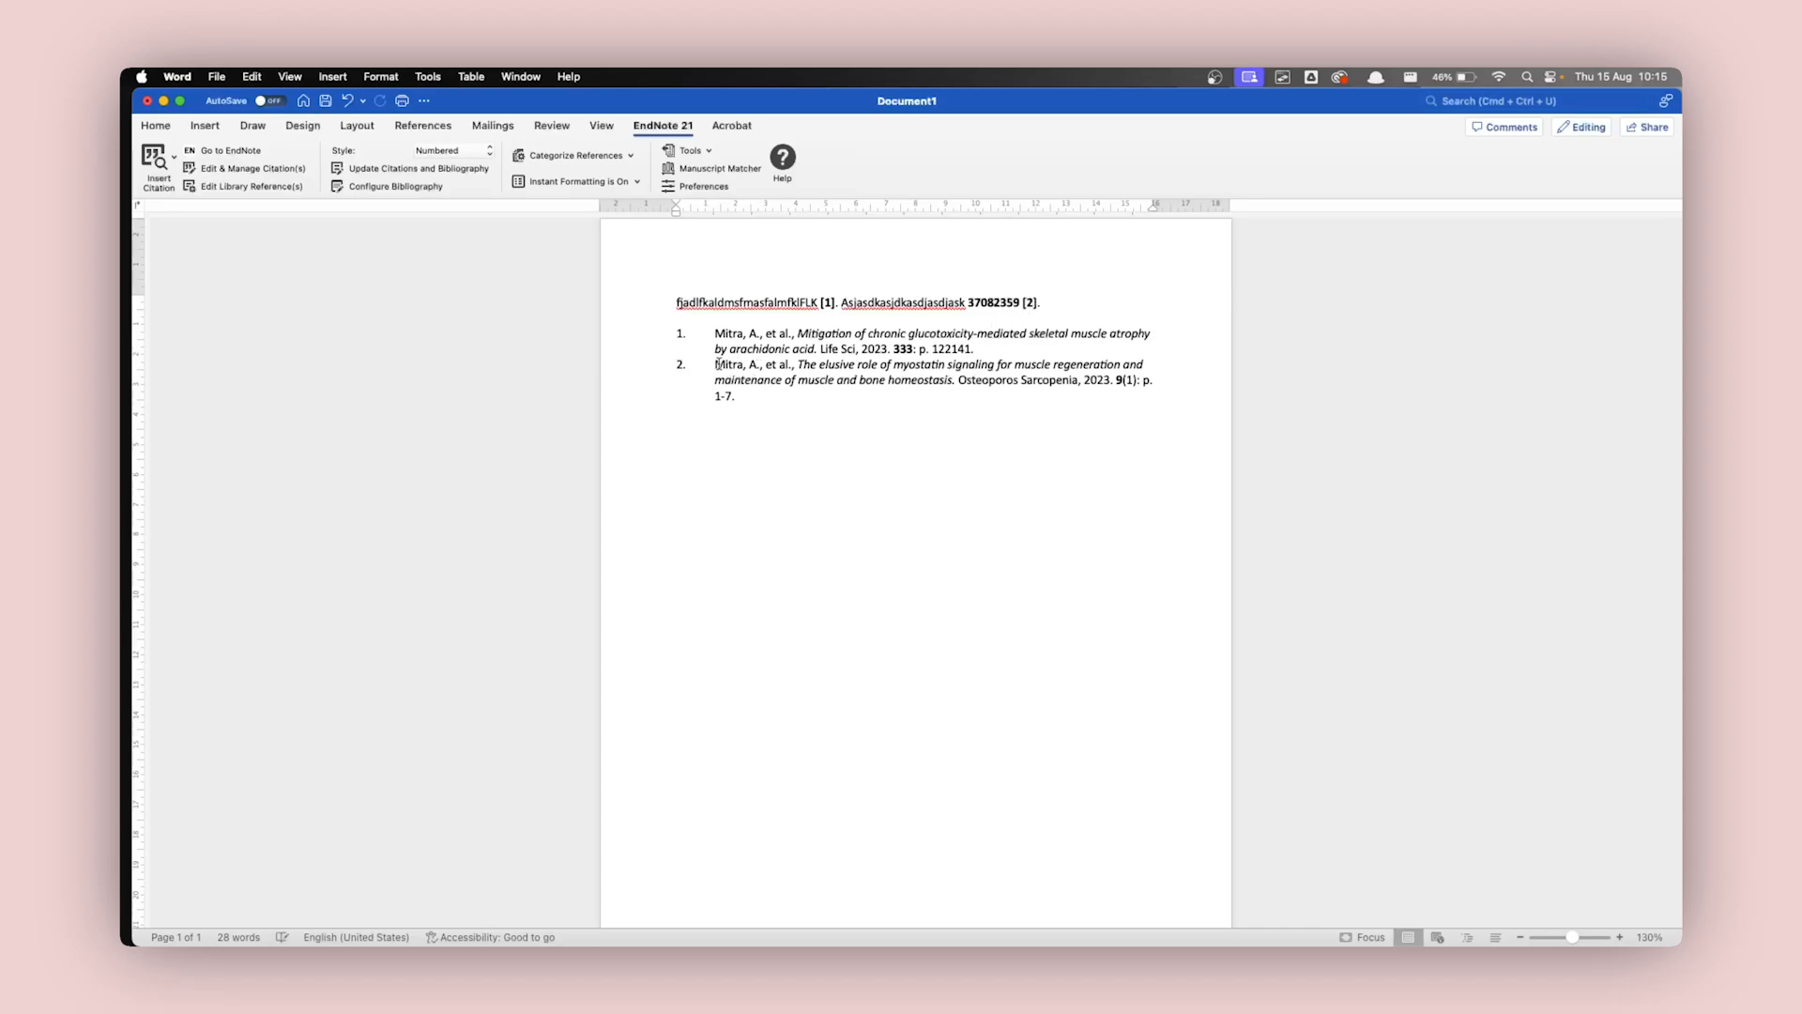
Check the second bibliography entry and delete the PMID in front of citation [2].
{"action": "left_click_drag", "start_coordinate": [718, 364], "coordinate": [742, 398]}
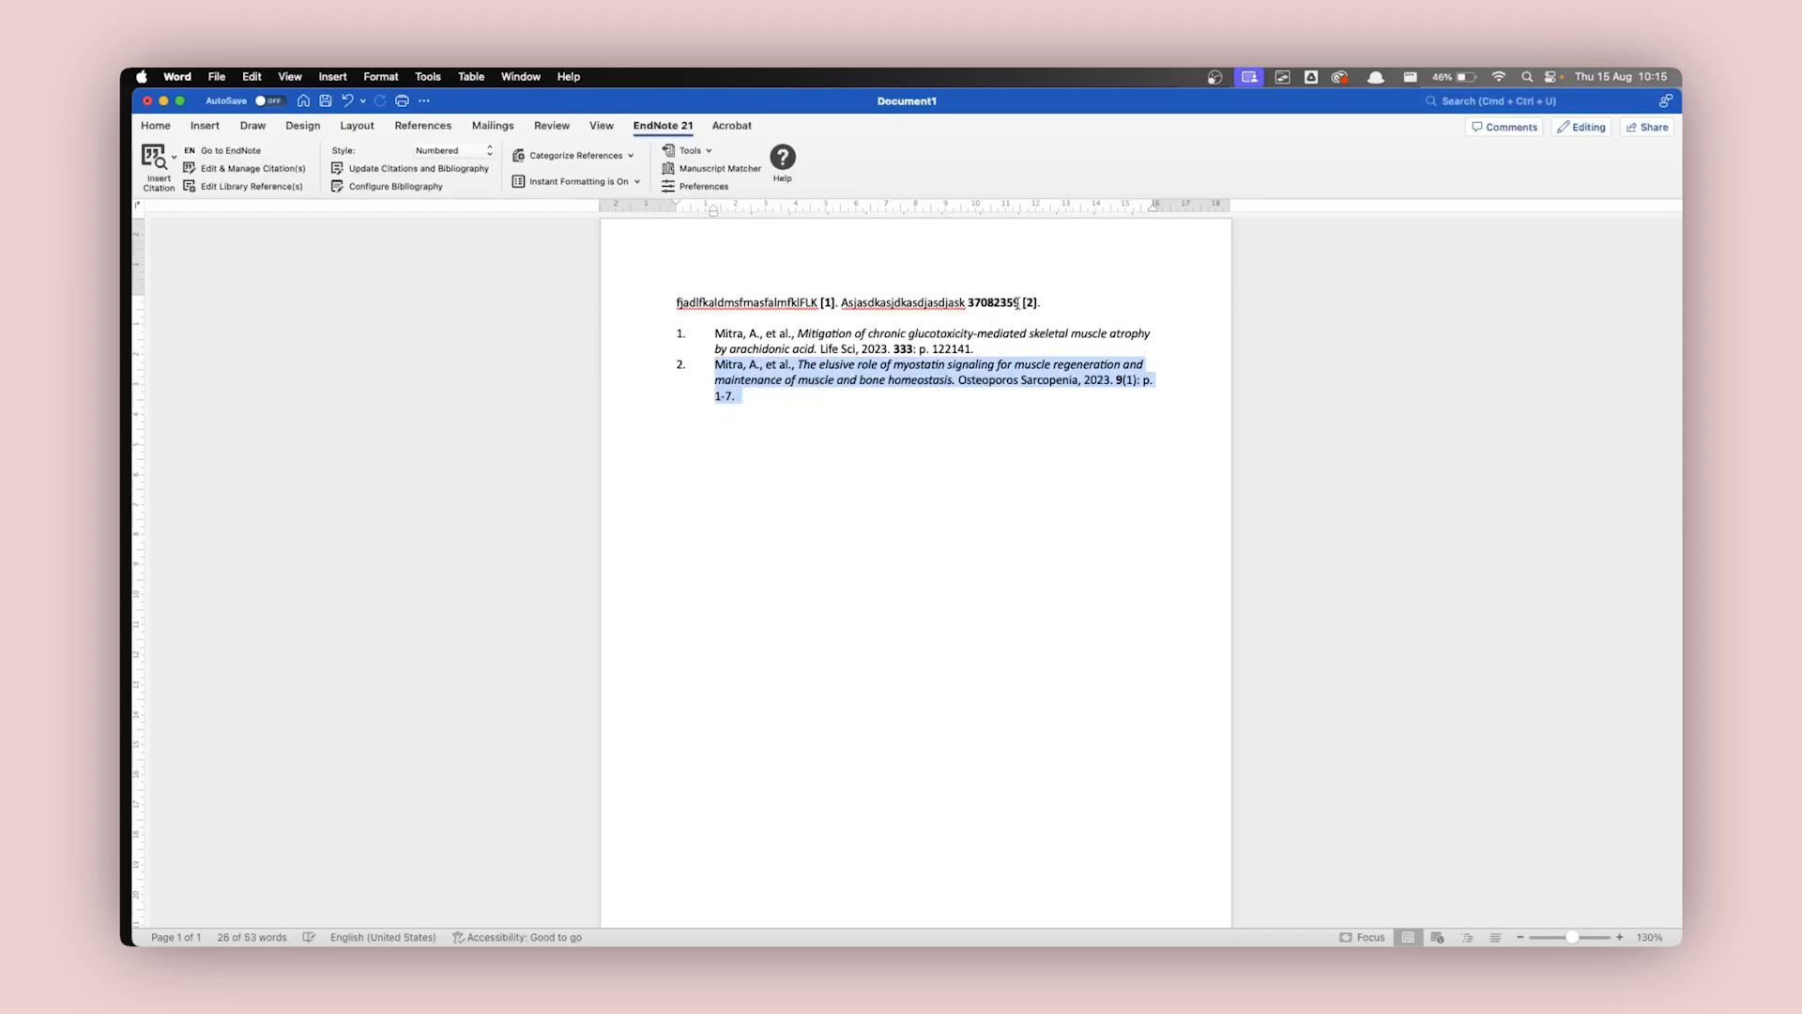
{"action": "double_click", "coordinate": [1002, 302]}
{"action": "key", "text": "Delete"}
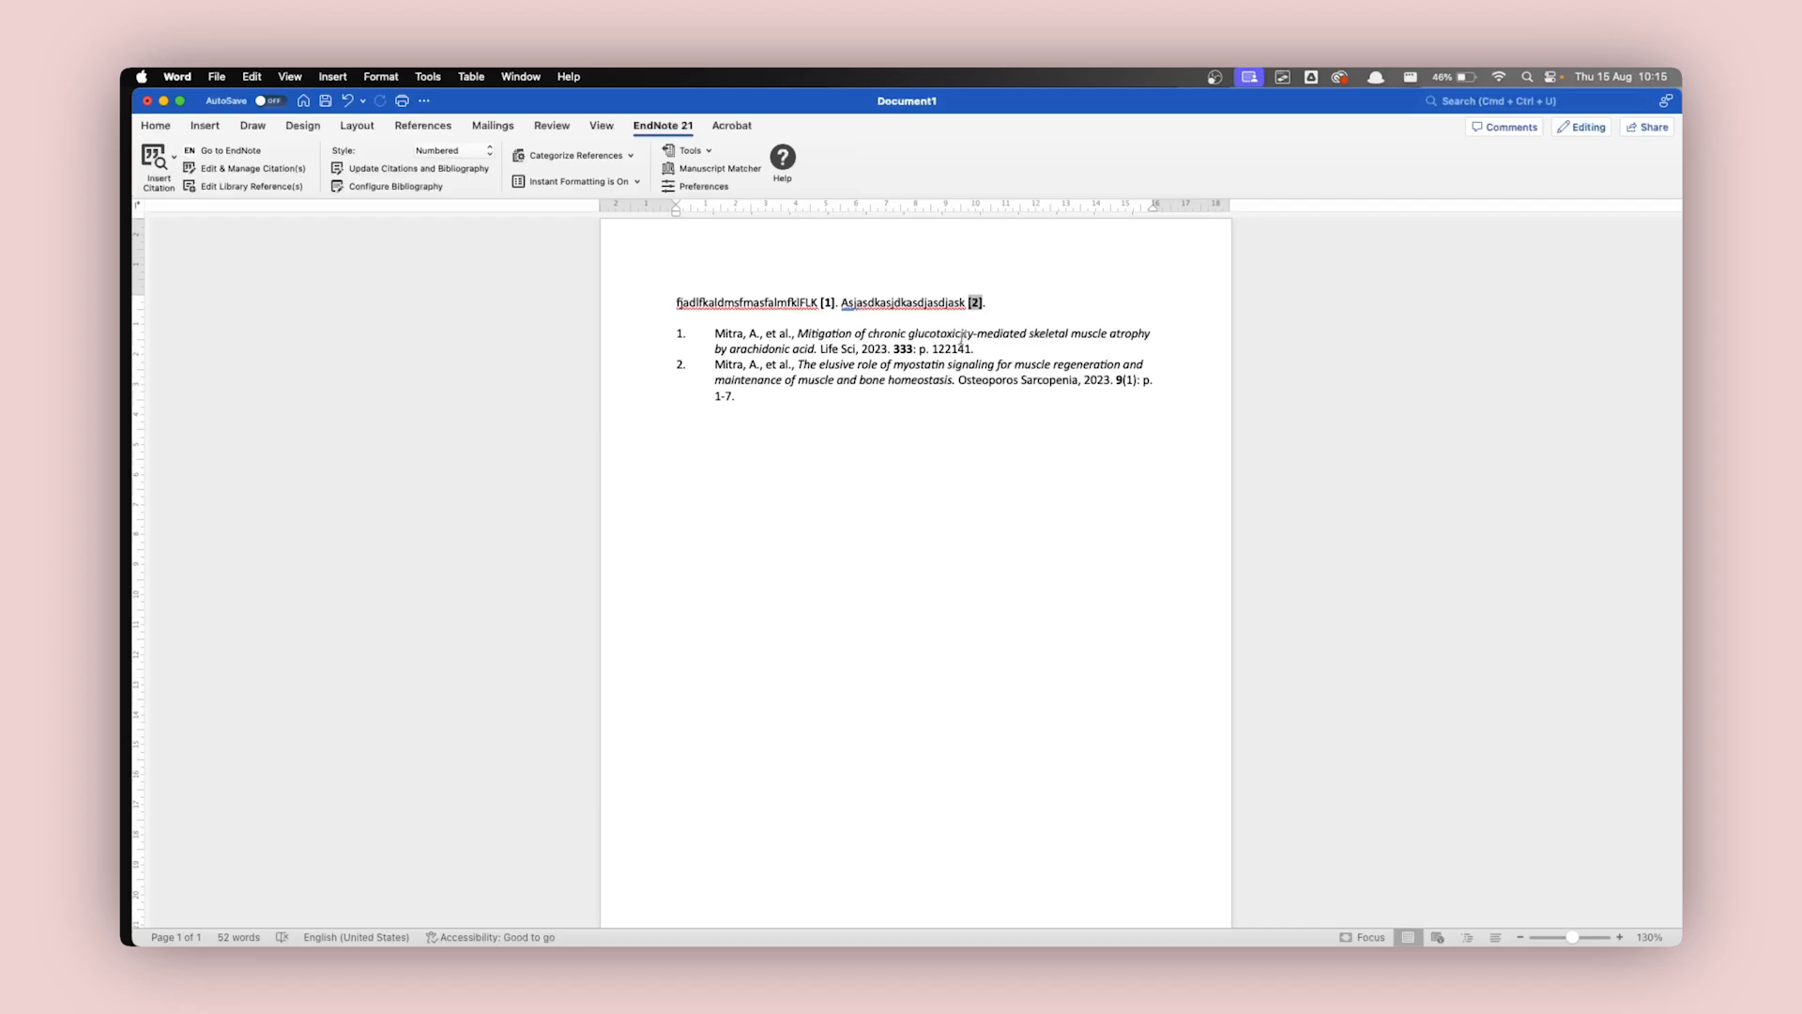
Compare in-text citation [1] and the two numbered bibliography entries.
{"action": "double_click", "coordinate": [826, 301]}
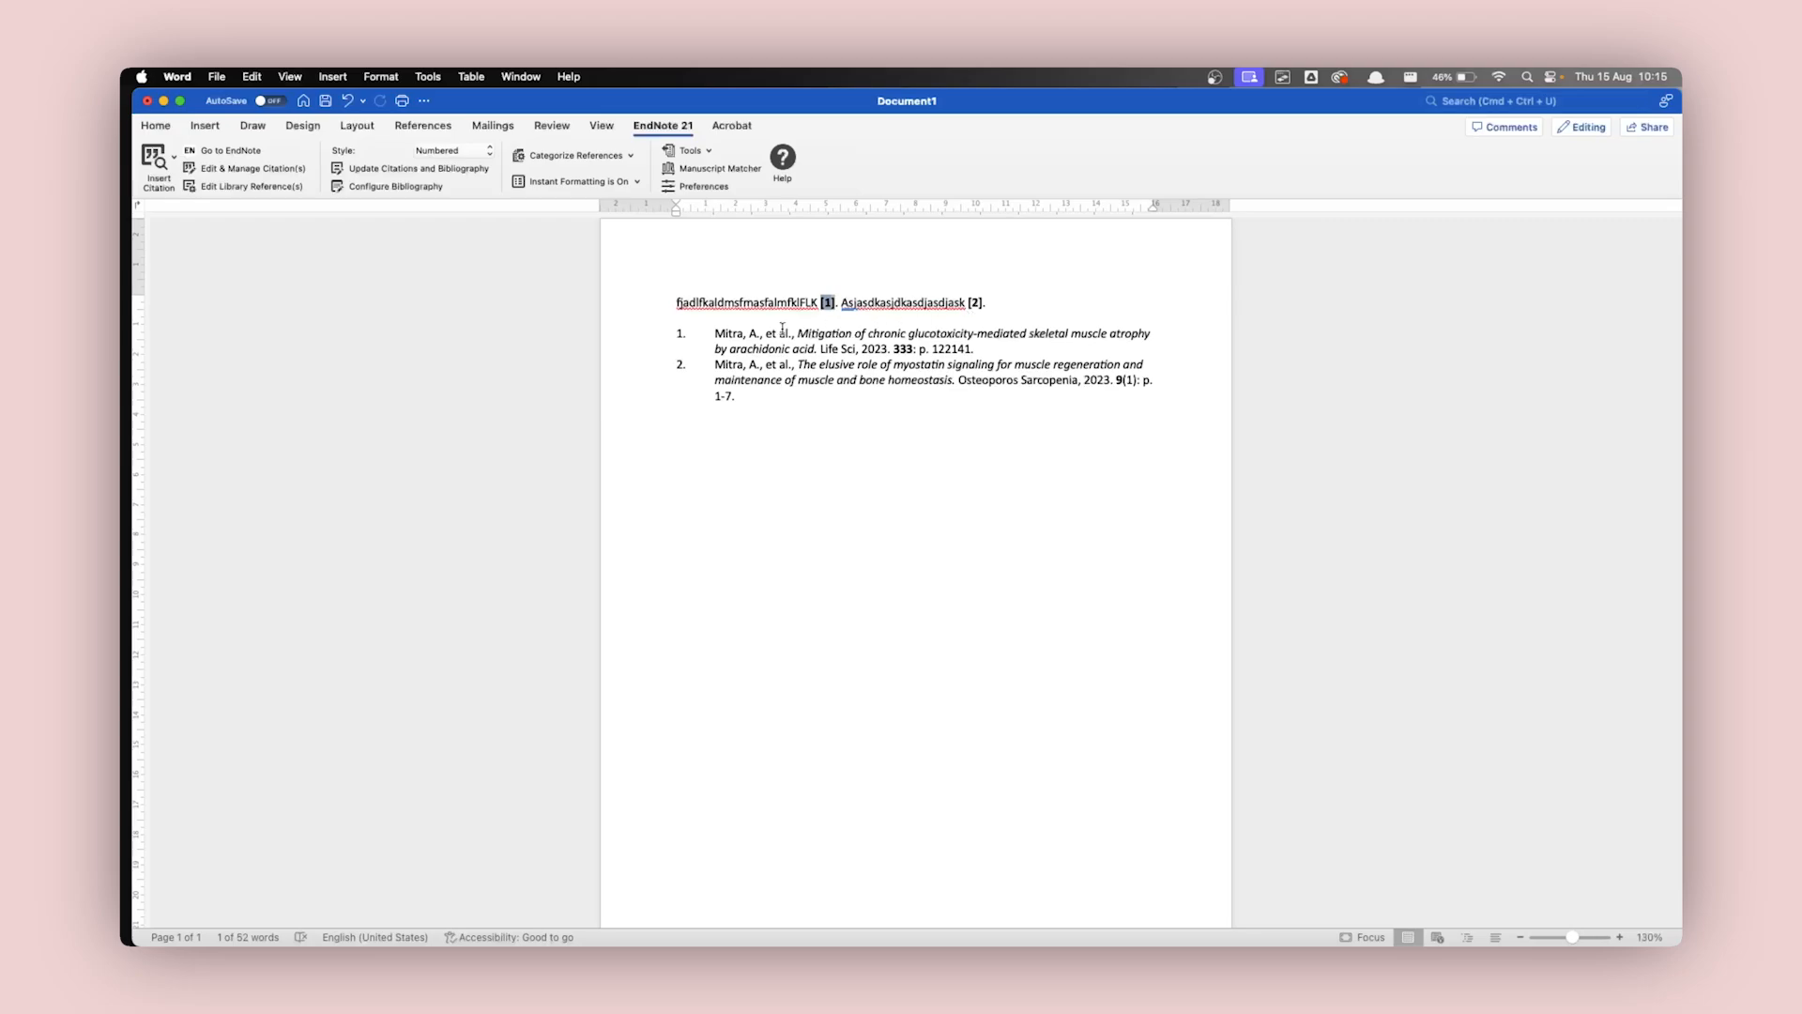
{"action": "left_click_drag", "start_coordinate": [712, 333], "coordinate": [990, 352]}
{"action": "left_click_drag", "start_coordinate": [749, 397], "coordinate": [707, 365]}
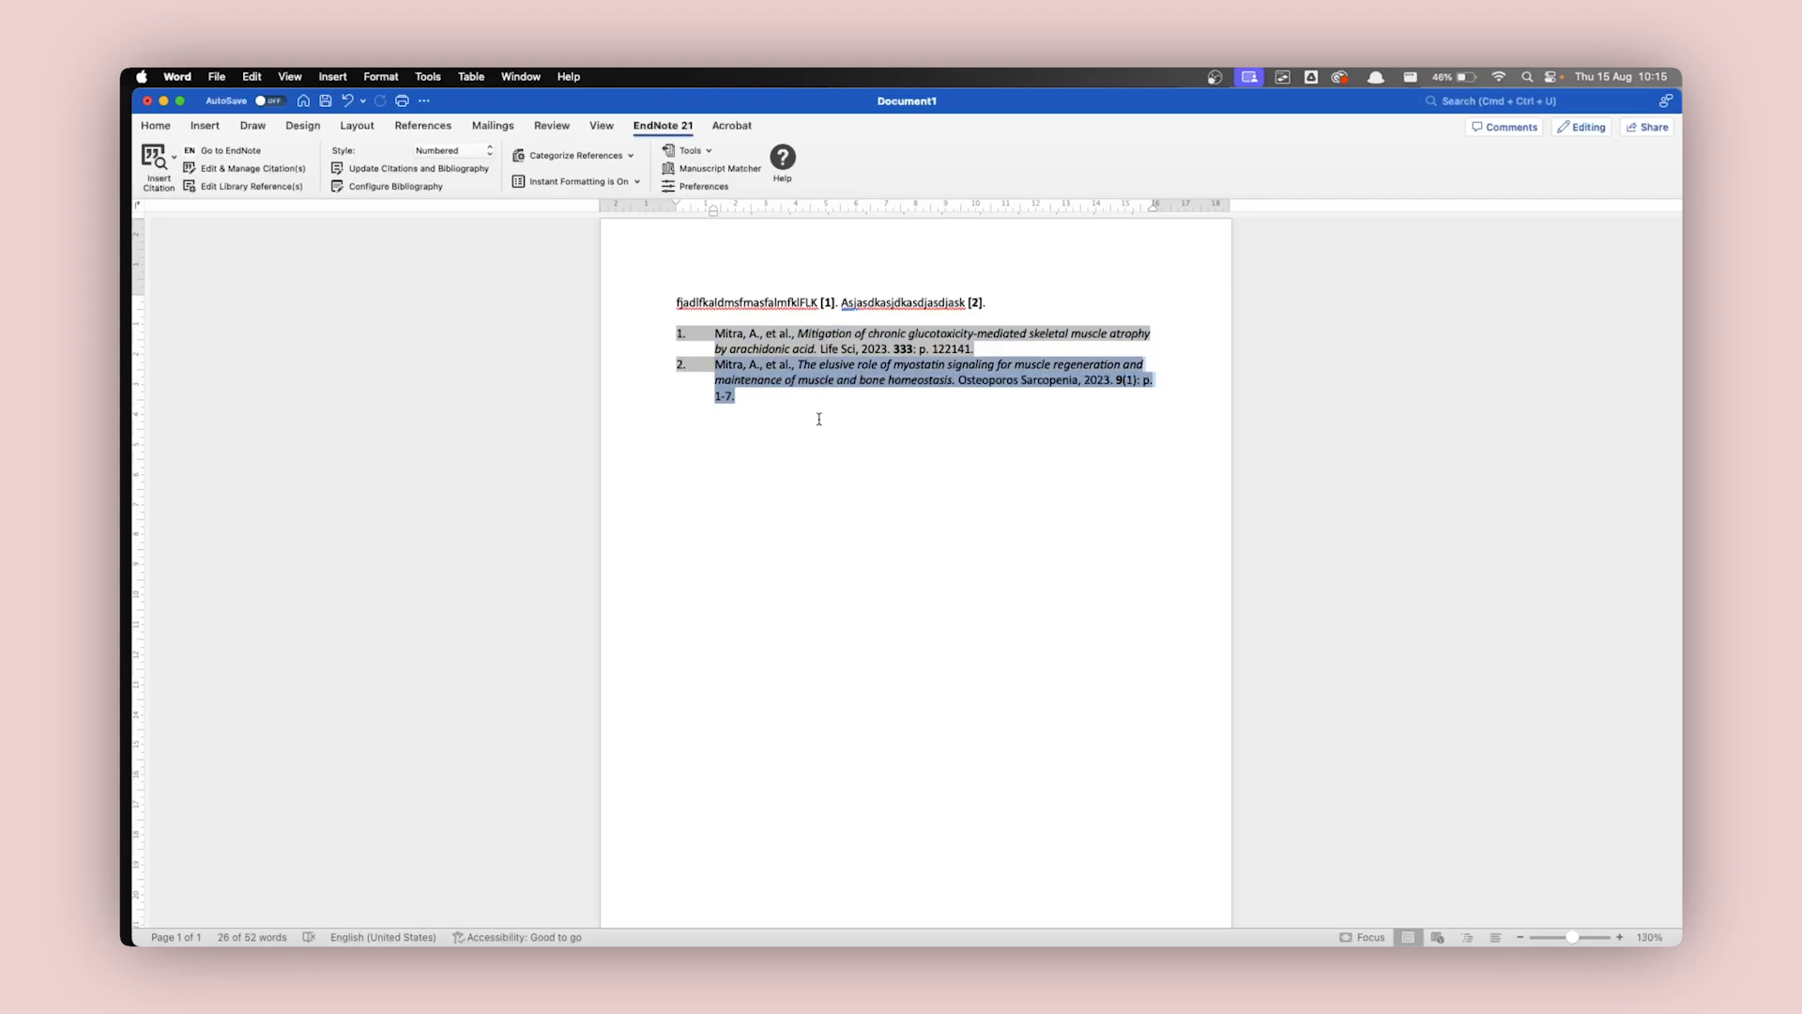
{"action": "left_click", "coordinate": [853, 419]}
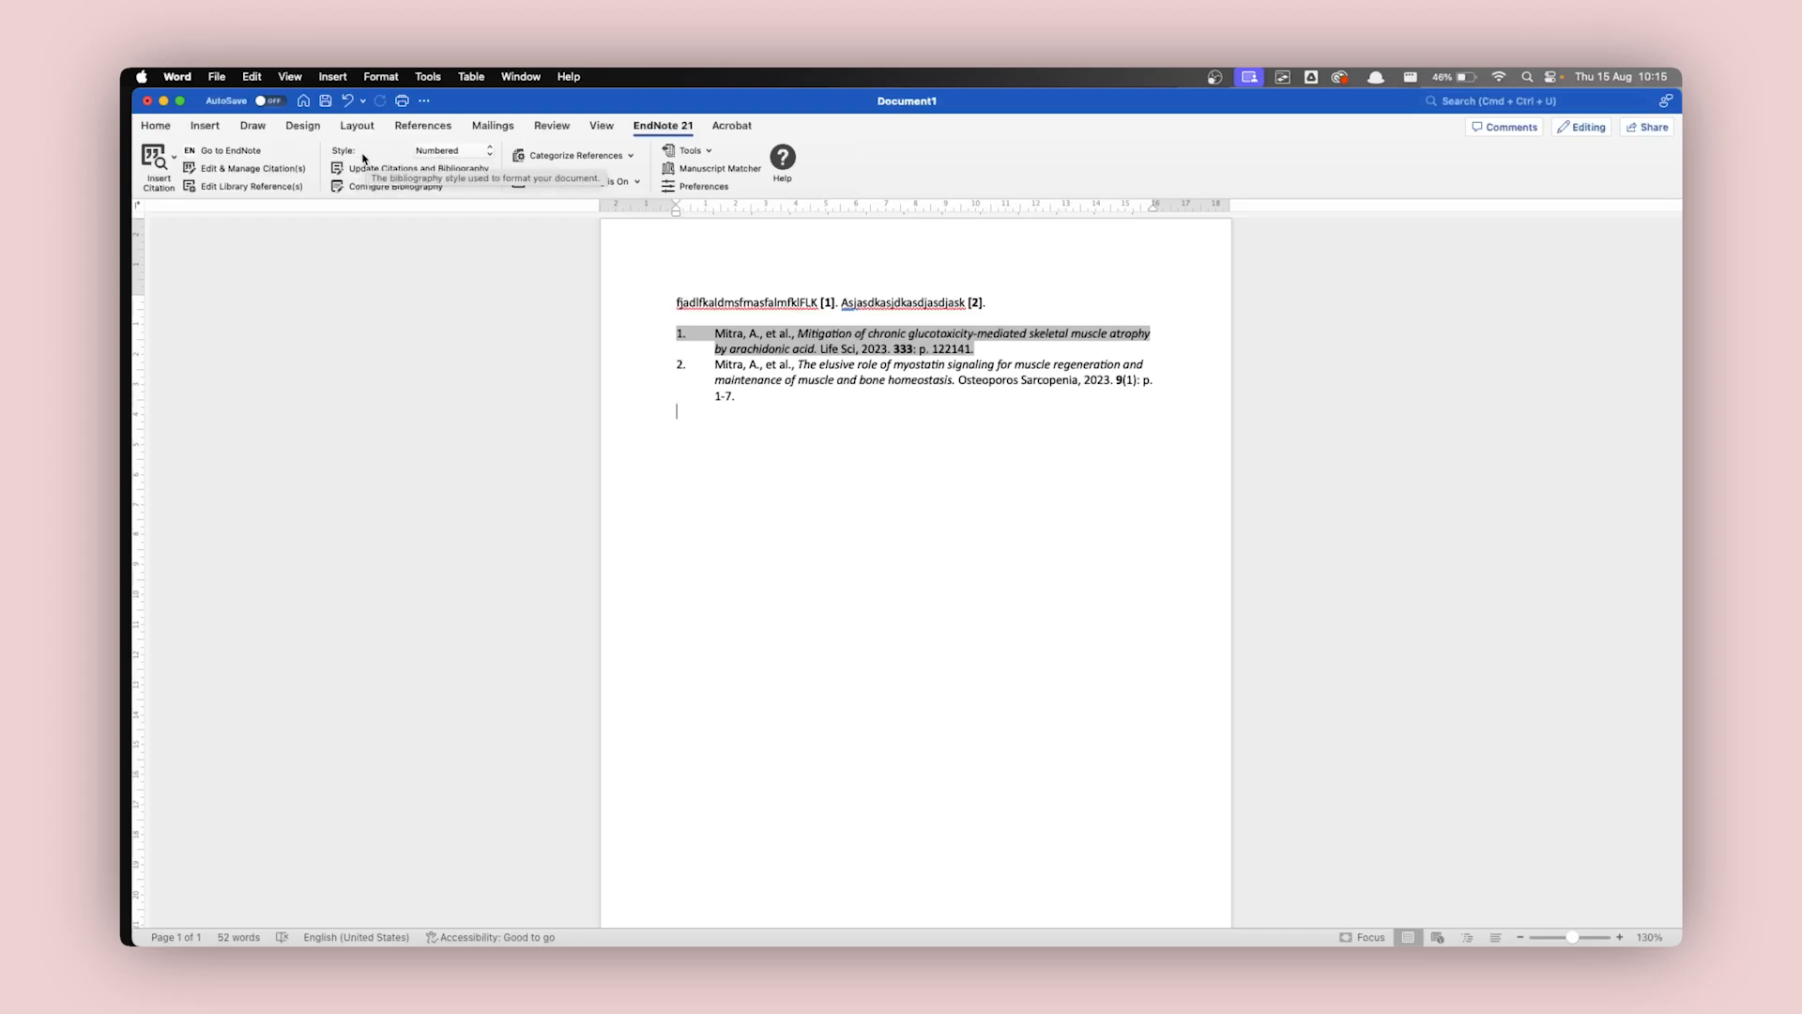
Browse the full list of EndNote output styles and close it without choosing one.
{"action": "left_click", "coordinate": [488, 156]}
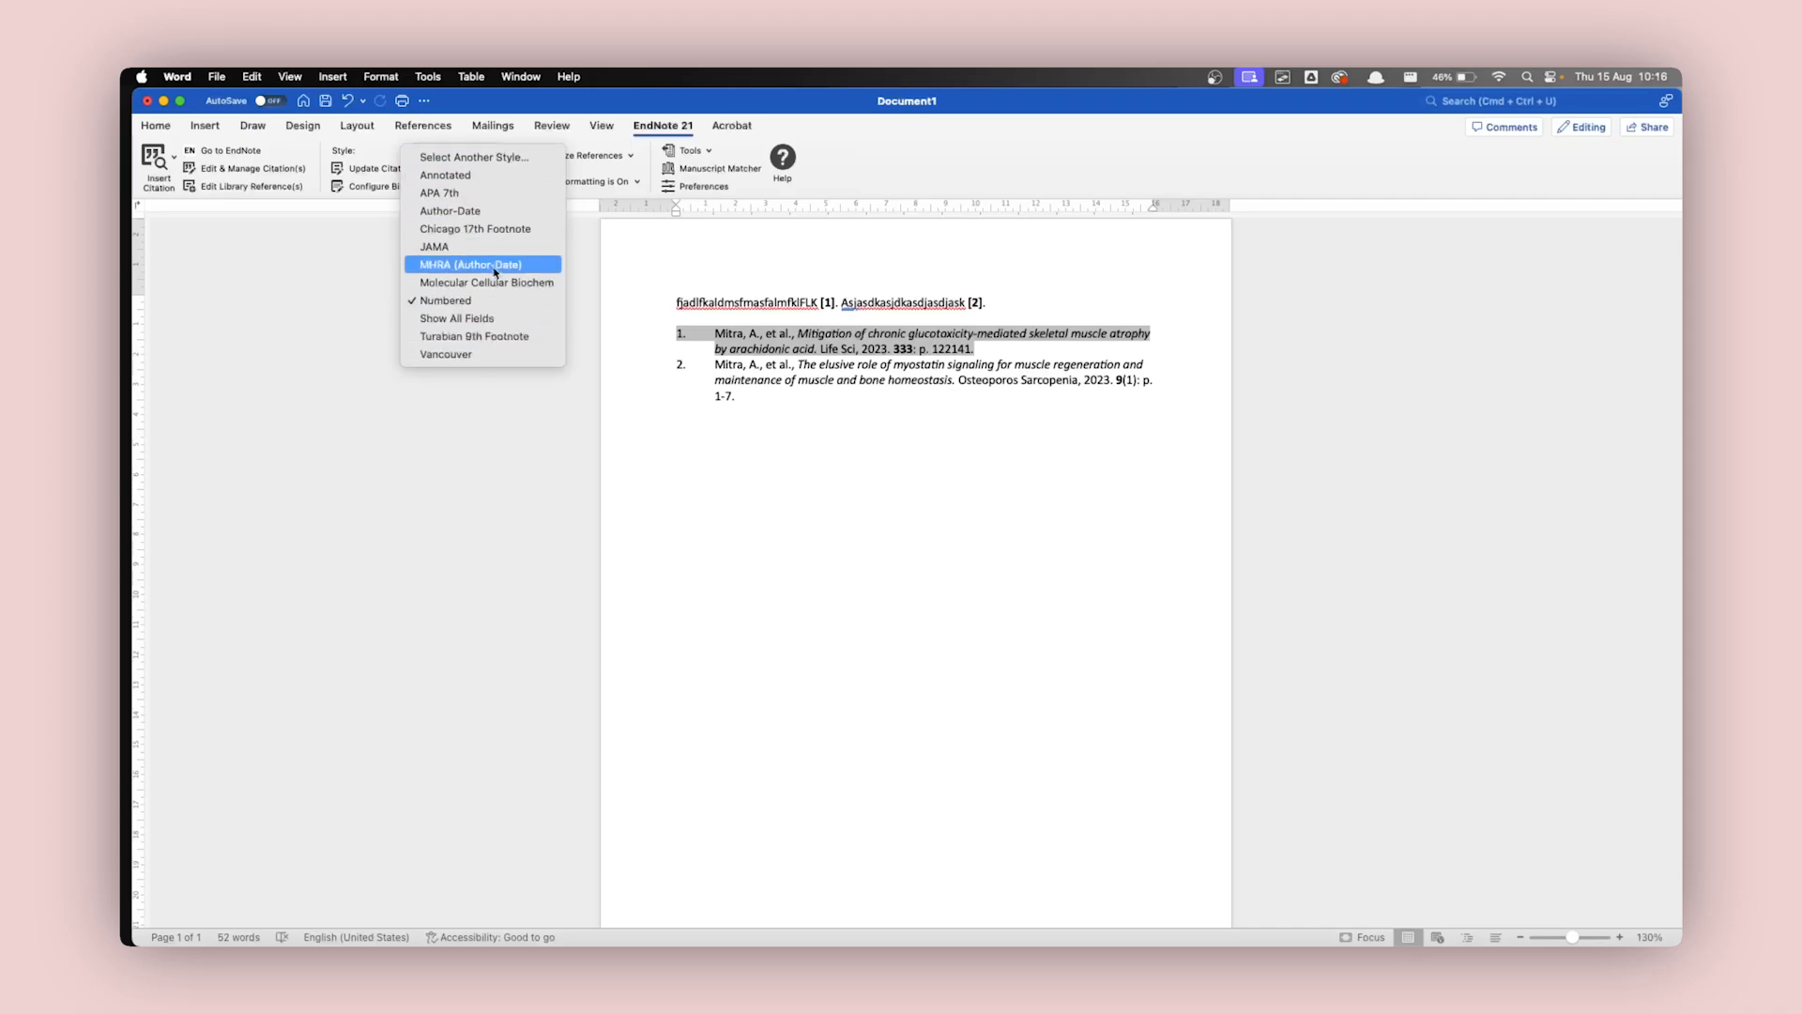
{"action": "left_click", "coordinate": [479, 160]}
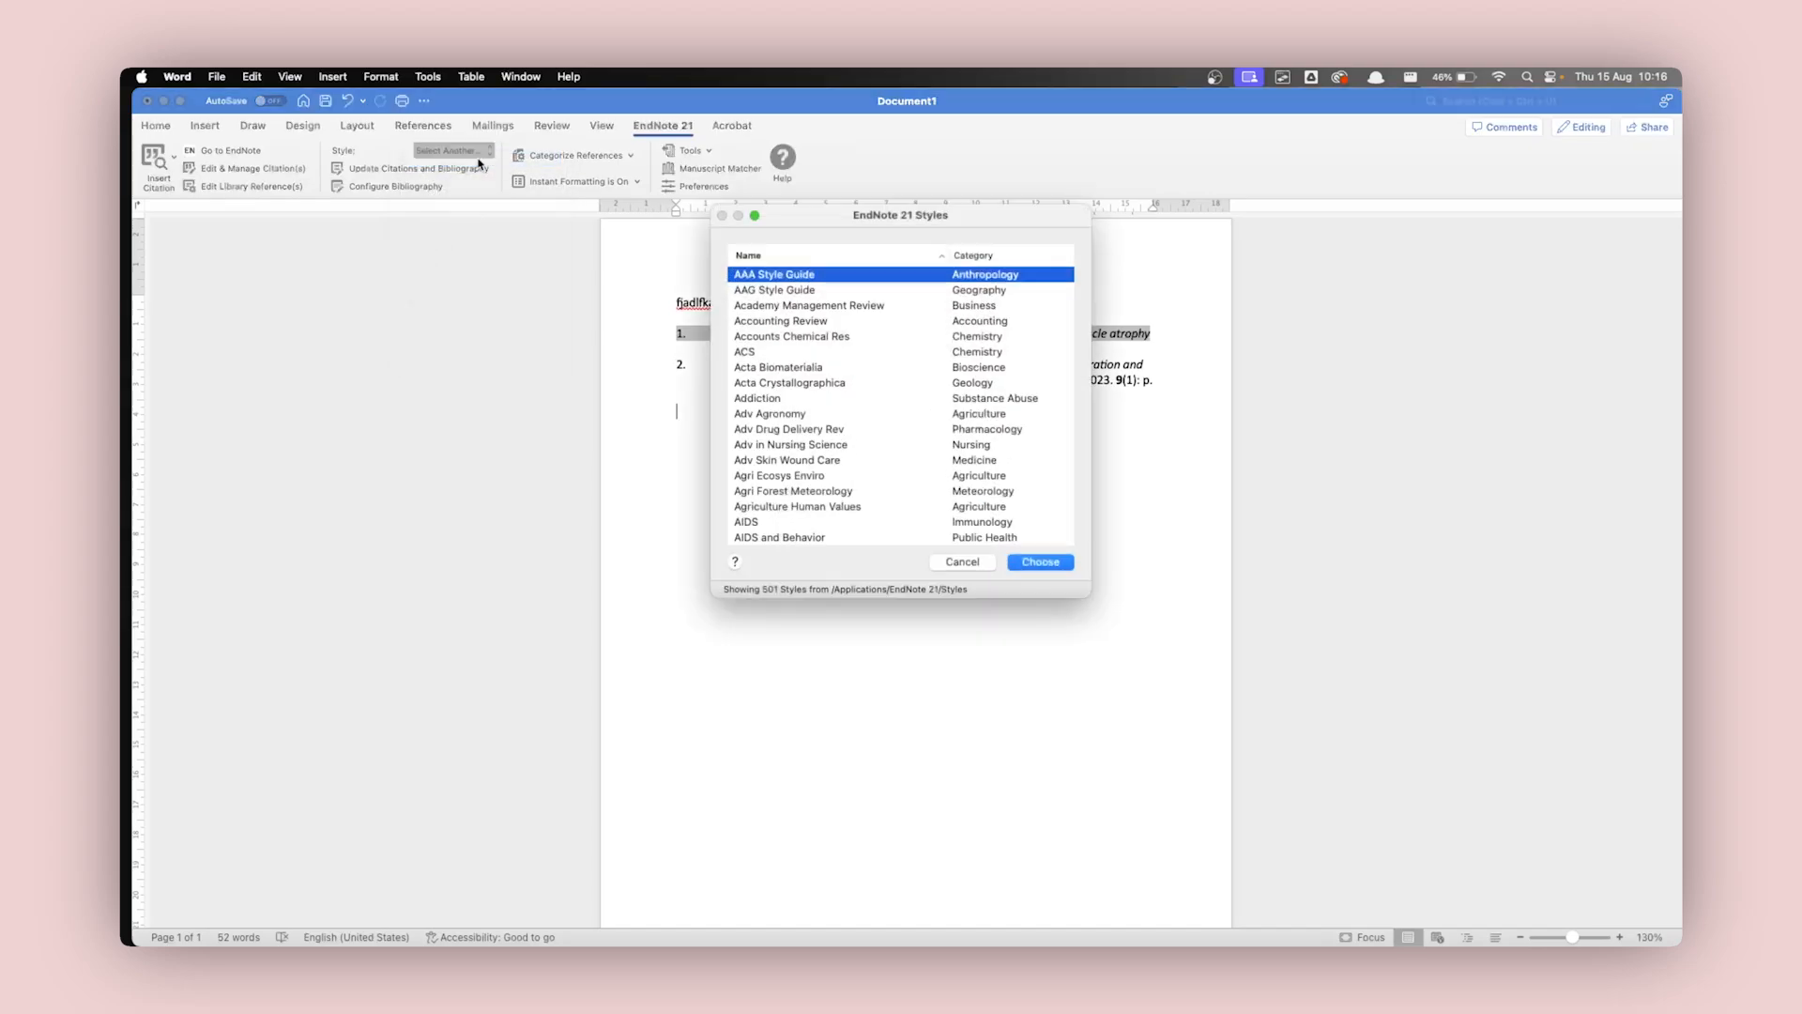
{"action": "scroll", "coordinate": [818, 488], "scroll_direction": "down", "scroll_amount": 10}
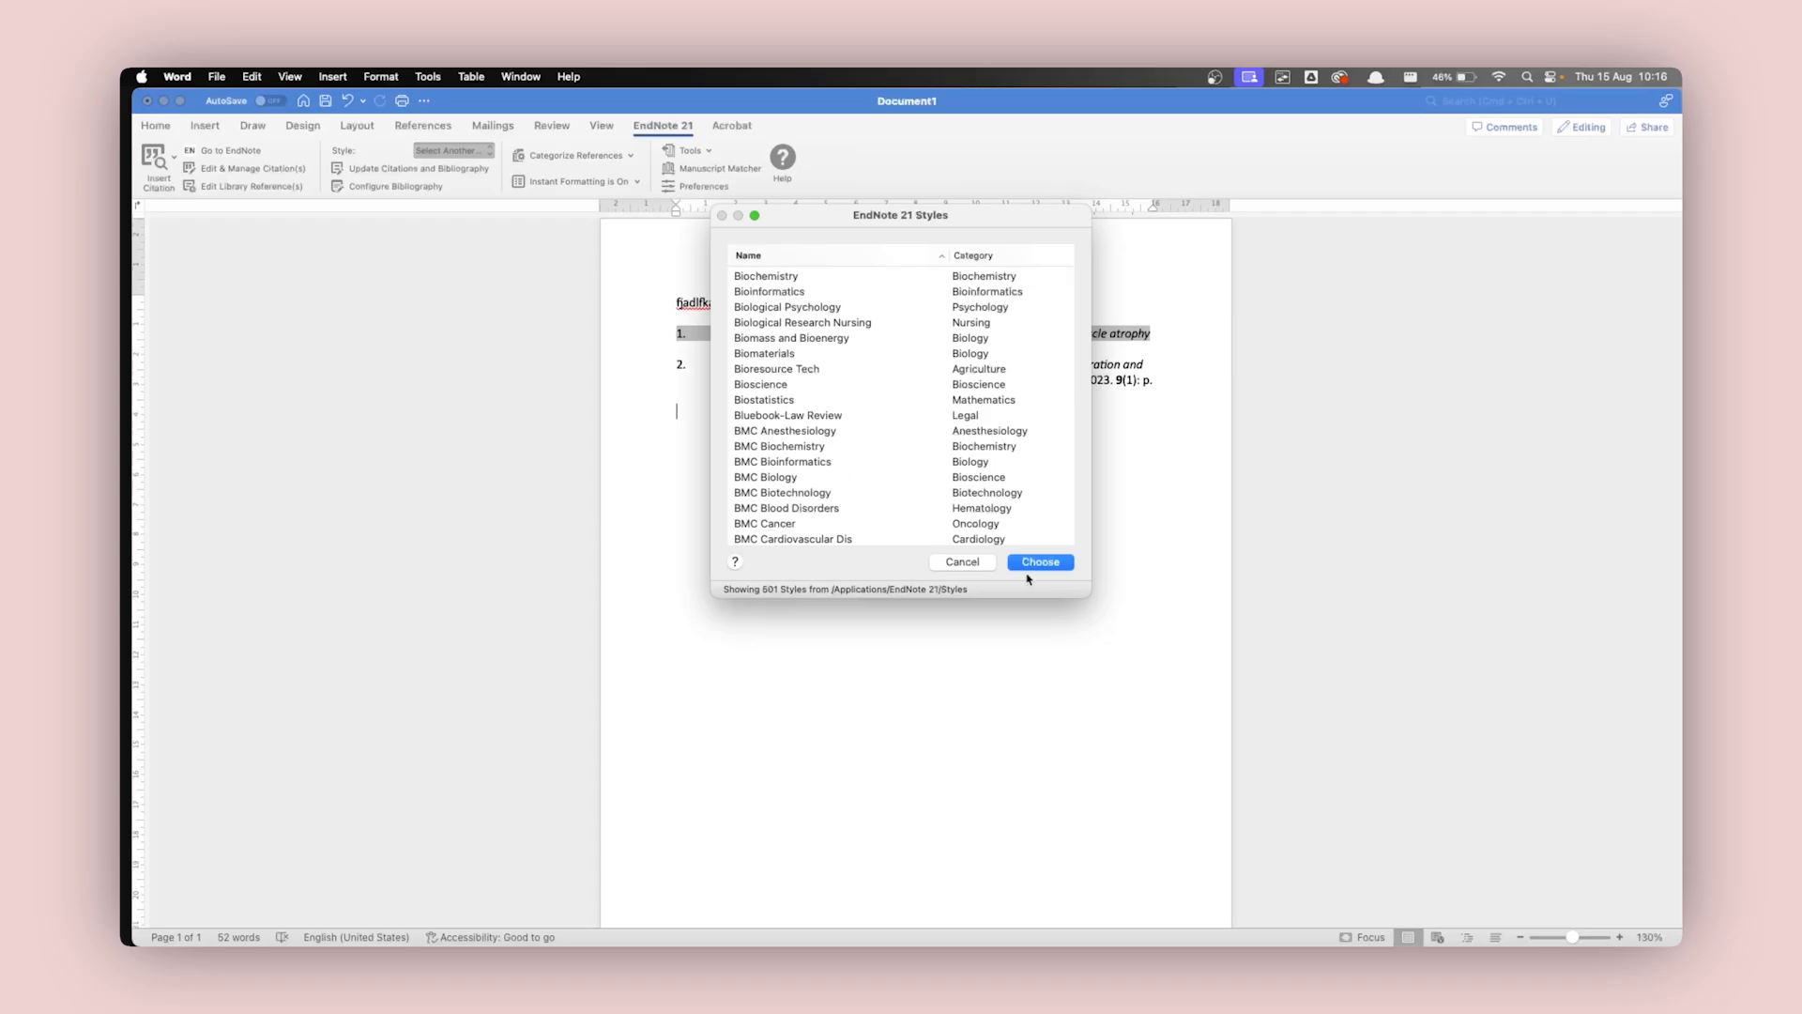
{"action": "left_click", "coordinate": [967, 562]}
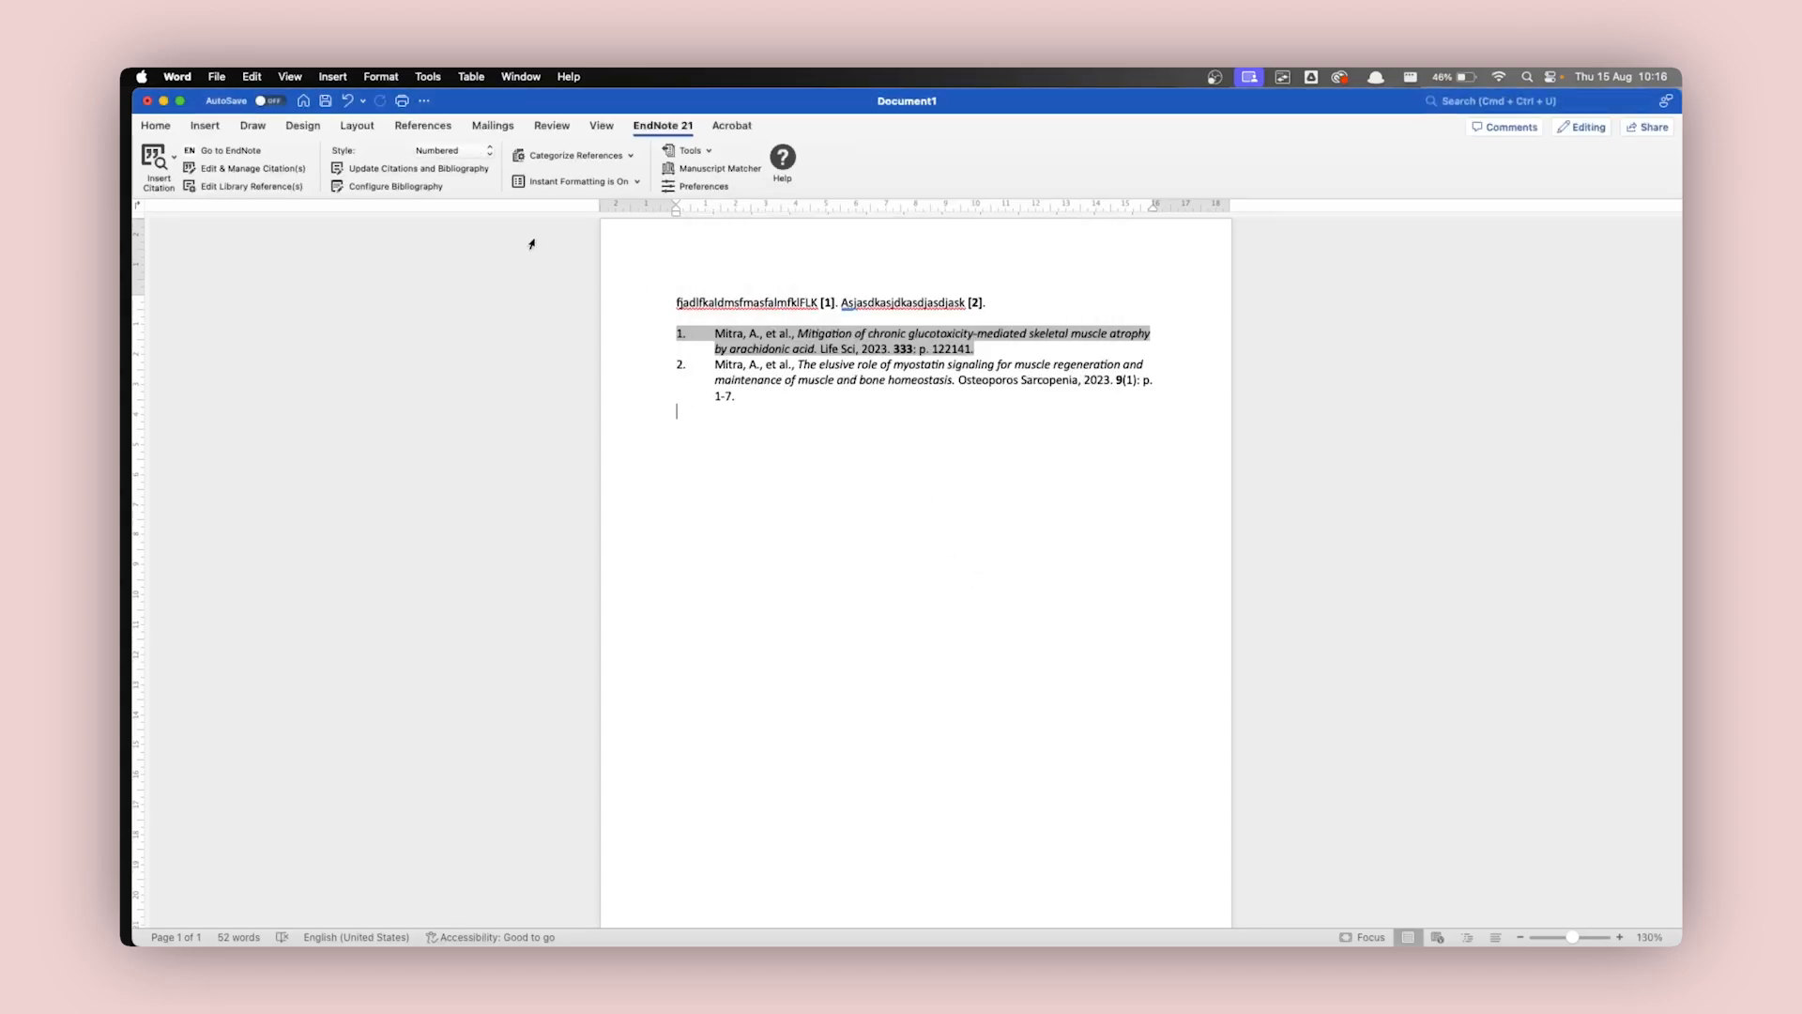
Change the document's citation and bibliography style to APA 7th.
{"action": "left_click", "coordinate": [481, 155]}
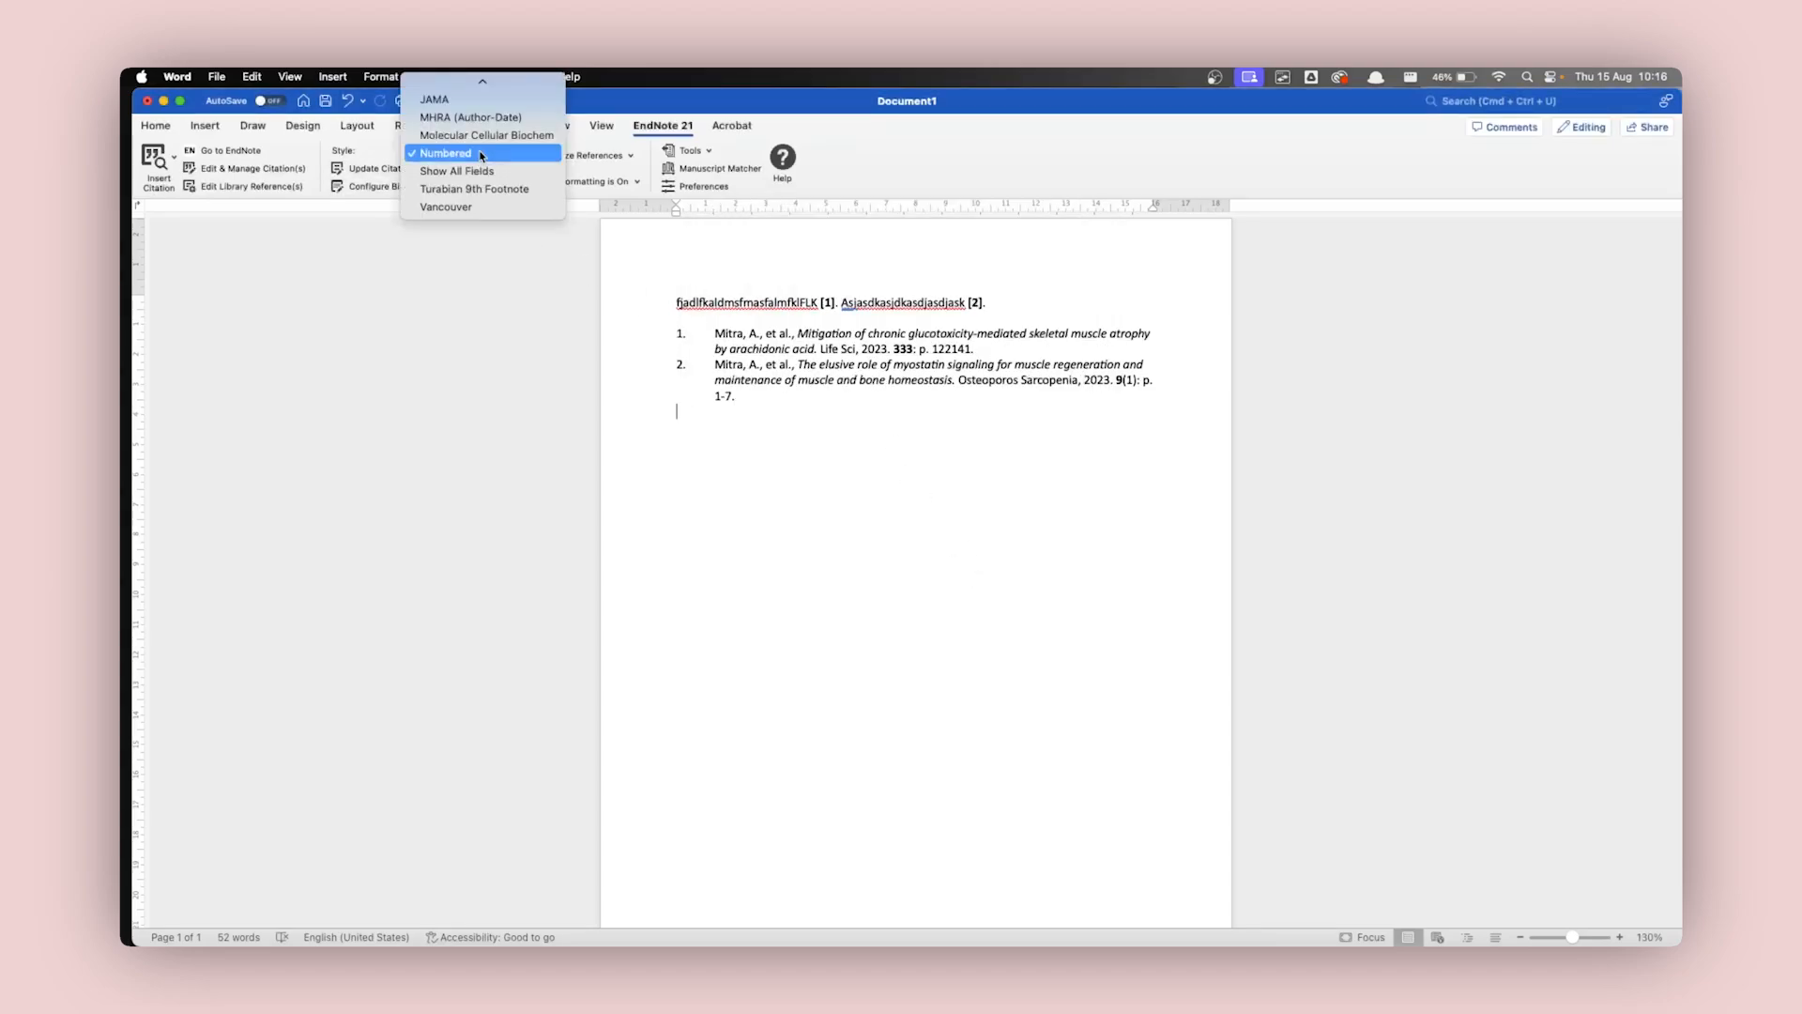
{"action": "scroll", "coordinate": [488, 158], "scroll_direction": "up", "scroll_amount": 2}
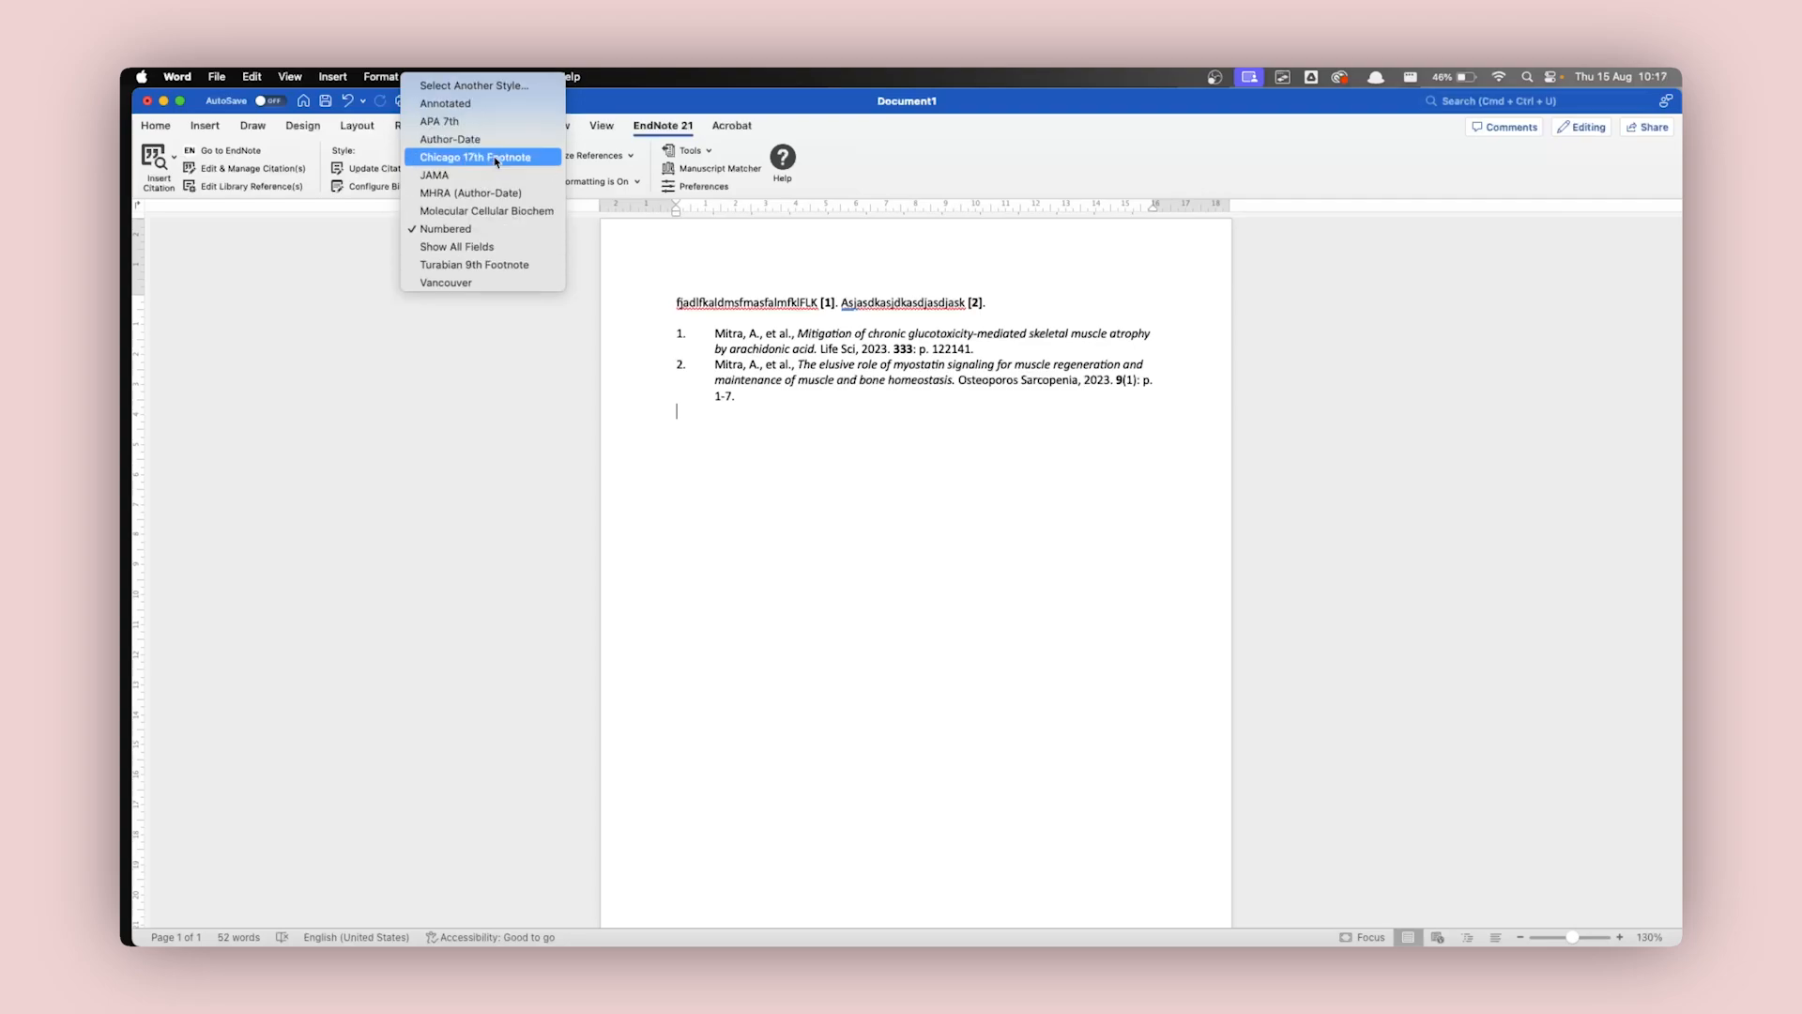
{"action": "left_click", "coordinate": [446, 123]}
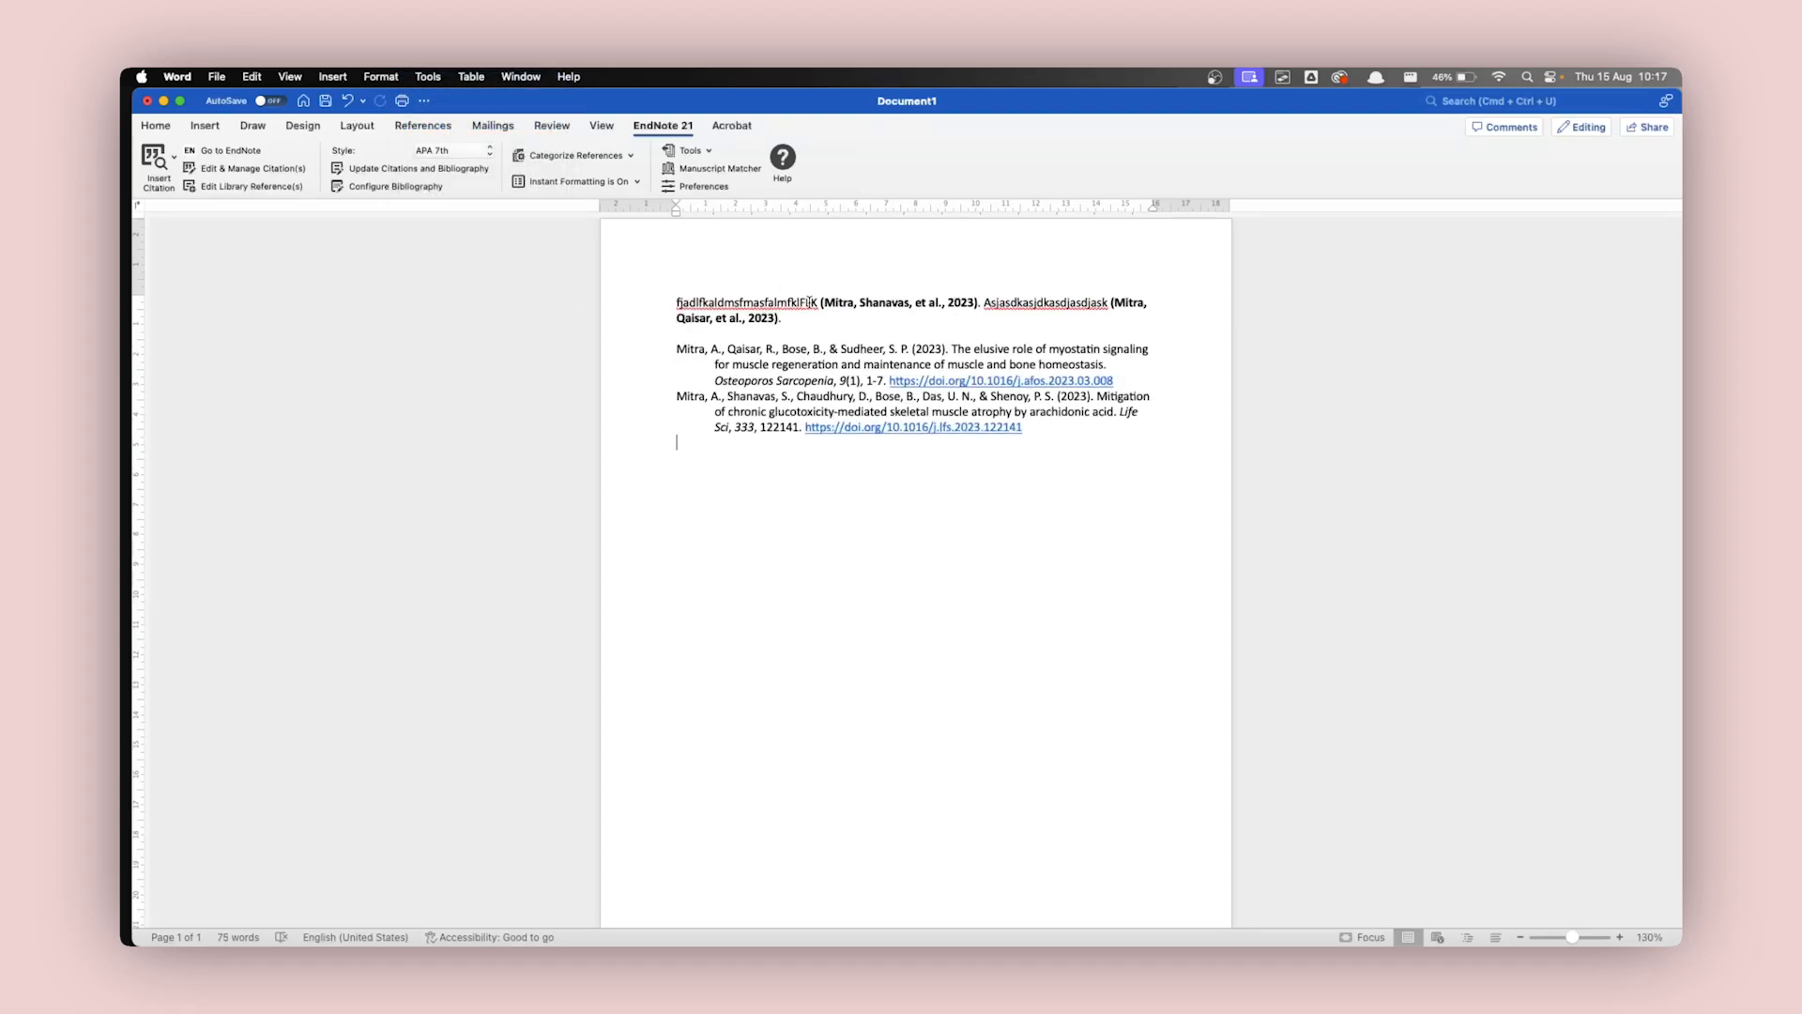
Examine the author-date citations in both sentences and switch to the EndNote library.
{"action": "left_click_drag", "start_coordinate": [822, 303], "coordinate": [977, 302]}
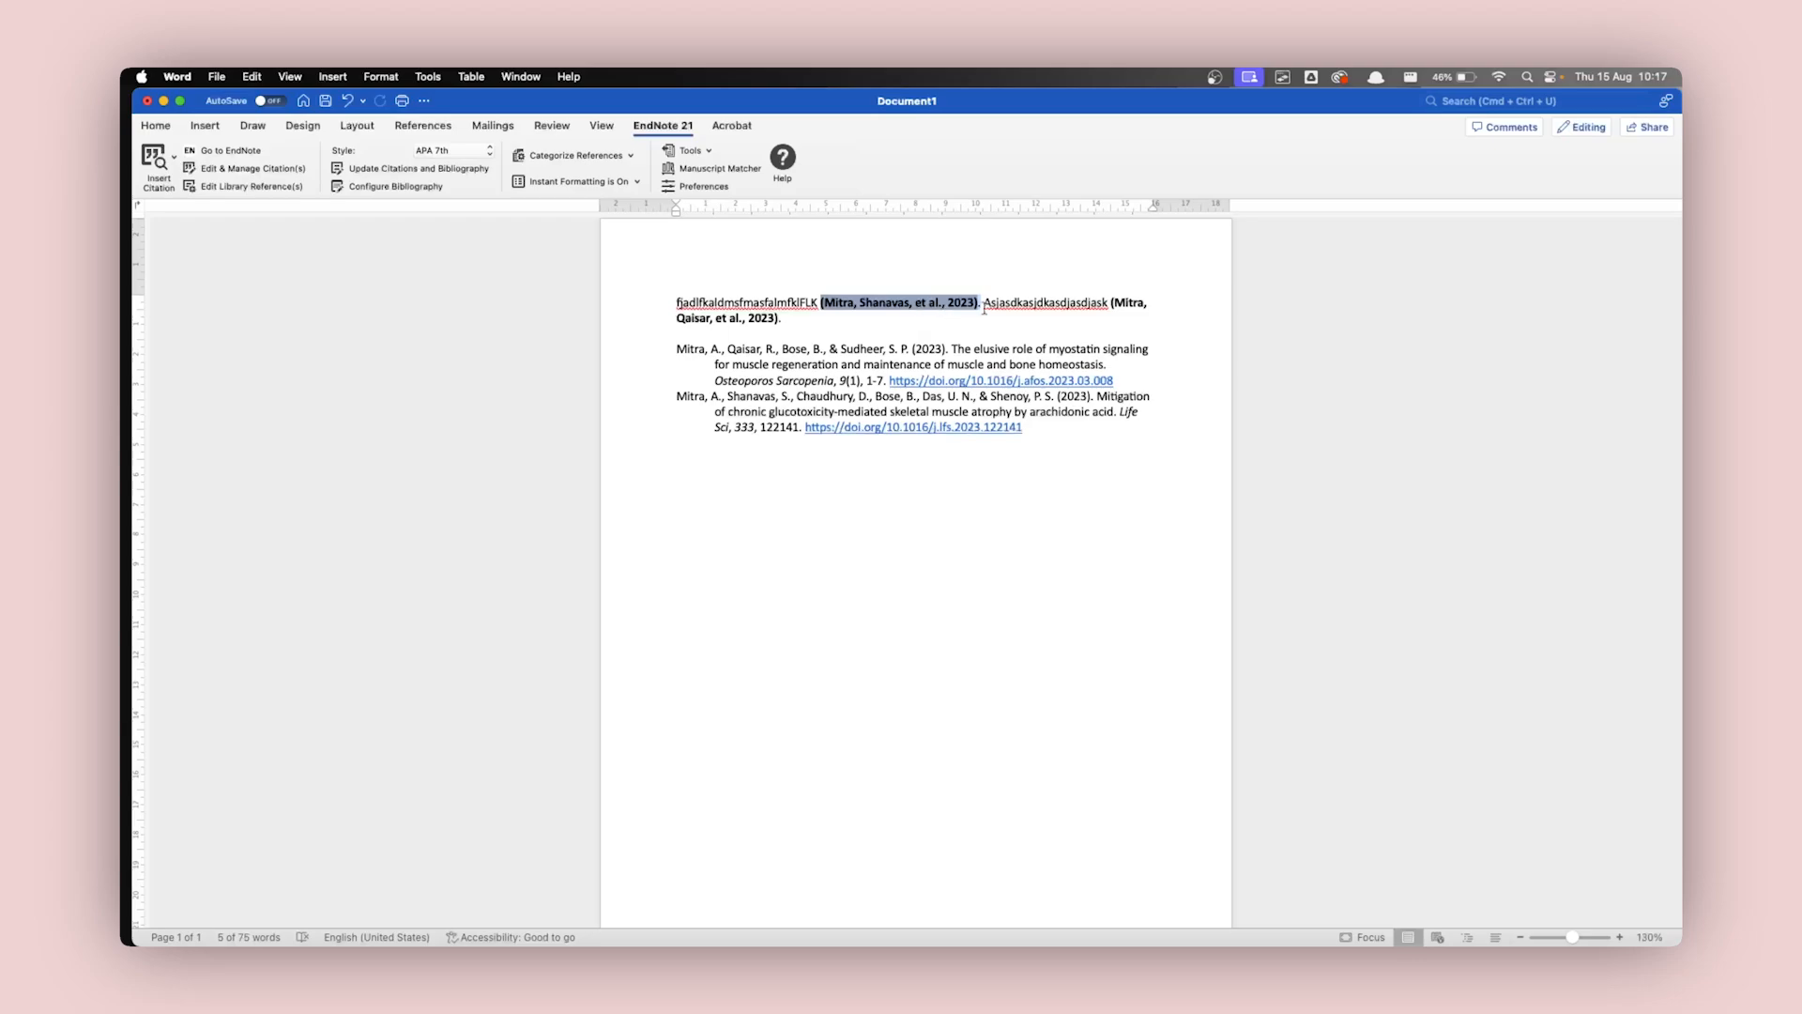
{"action": "left_click", "coordinate": [1112, 303]}
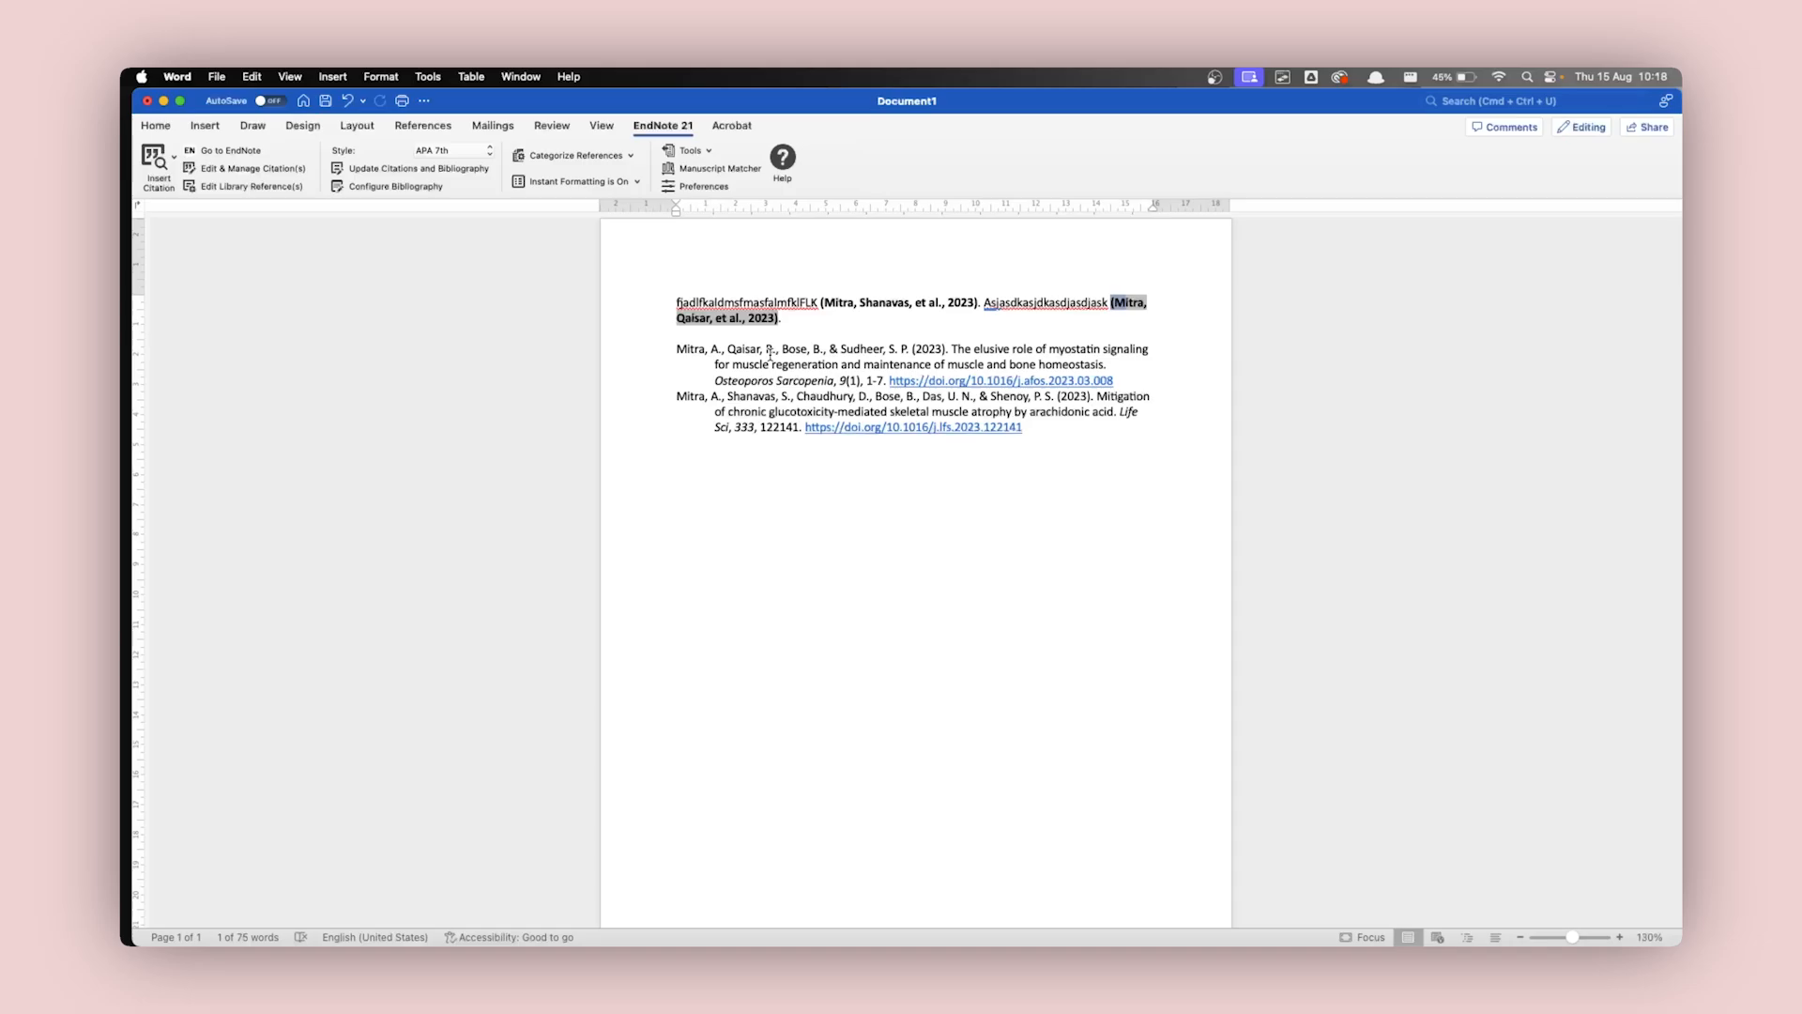
{"action": "mouse_move", "coordinate": [123, 291]}
{"action": "left_click", "coordinate": [229, 617]}
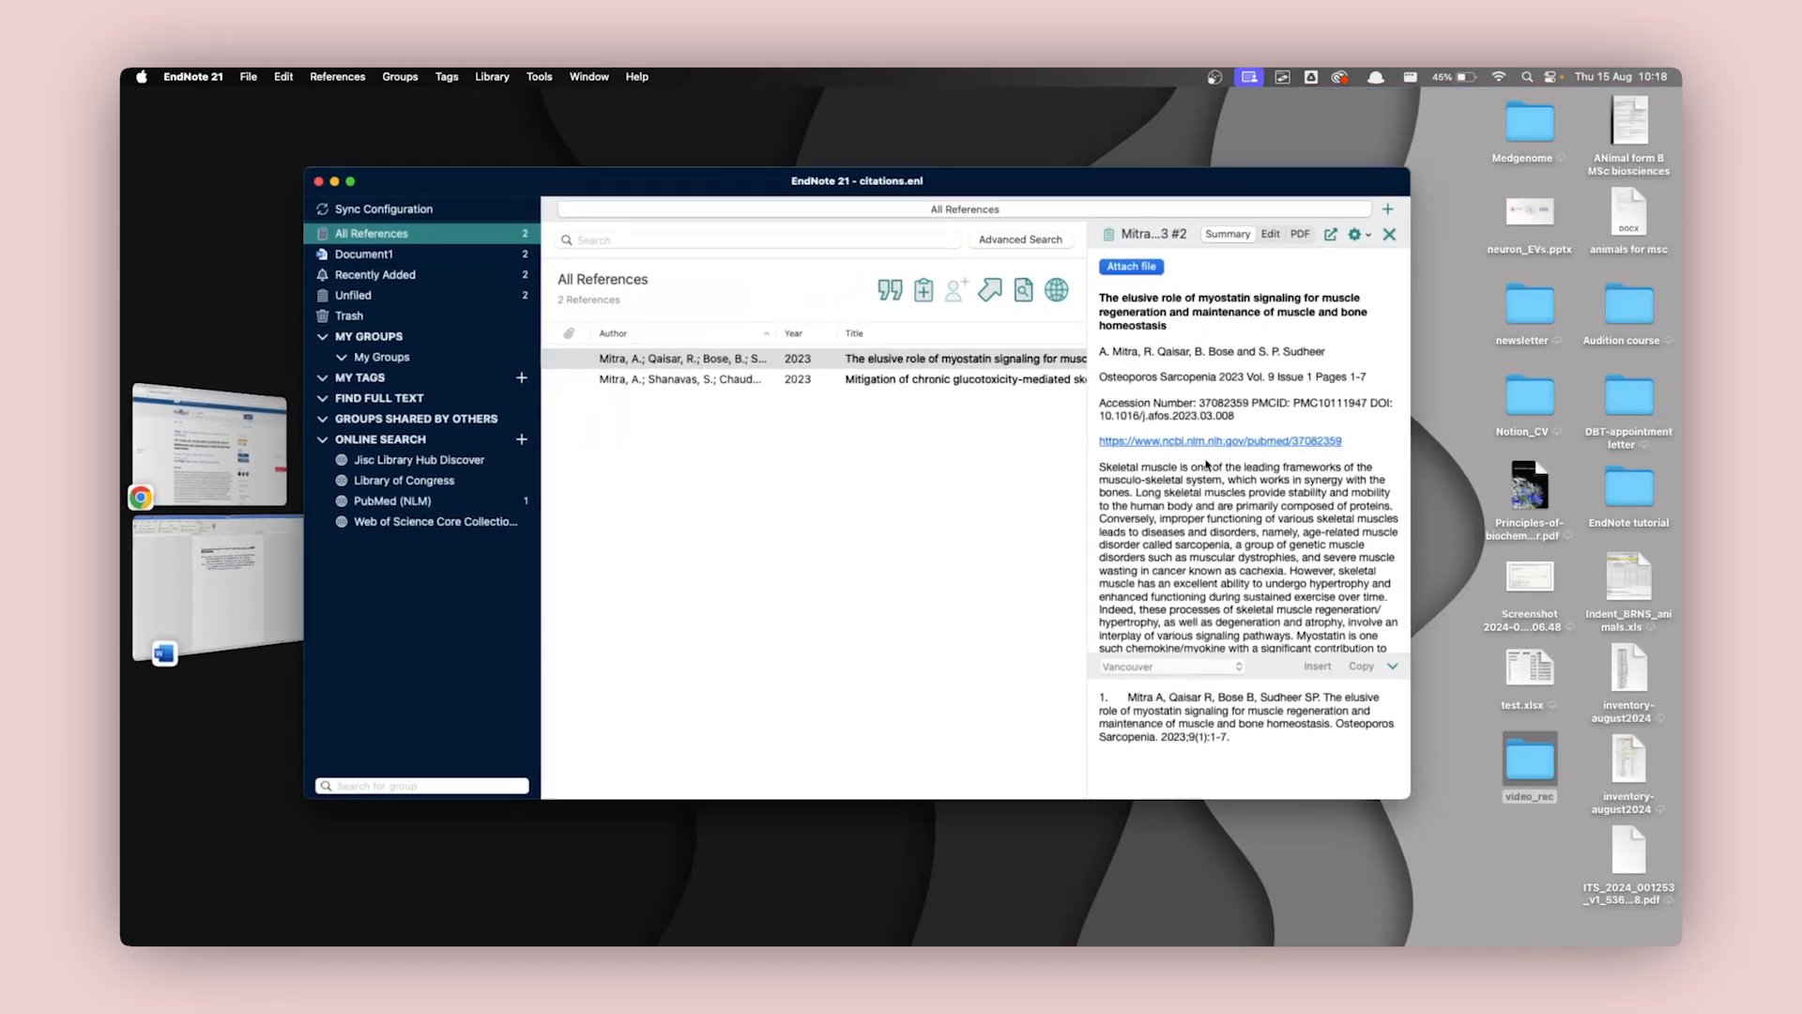